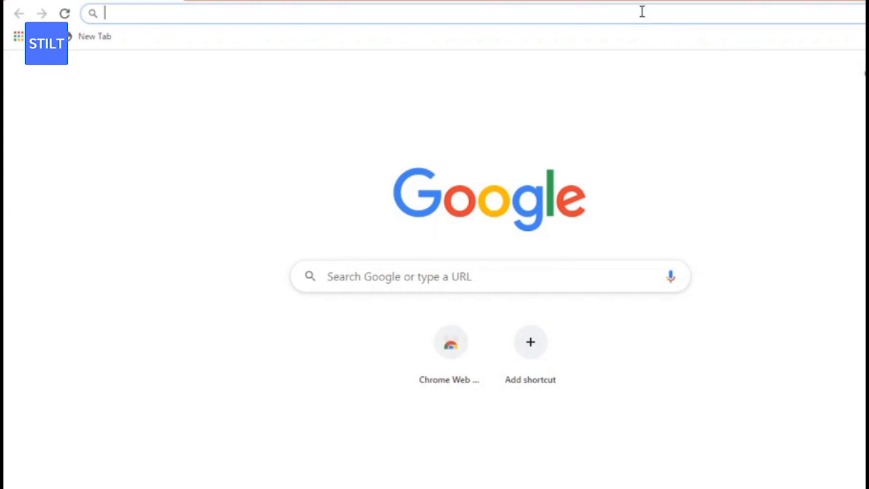
Search Google for 'how to apply for a us visa'.
{"action": "type", "text": "how to "}
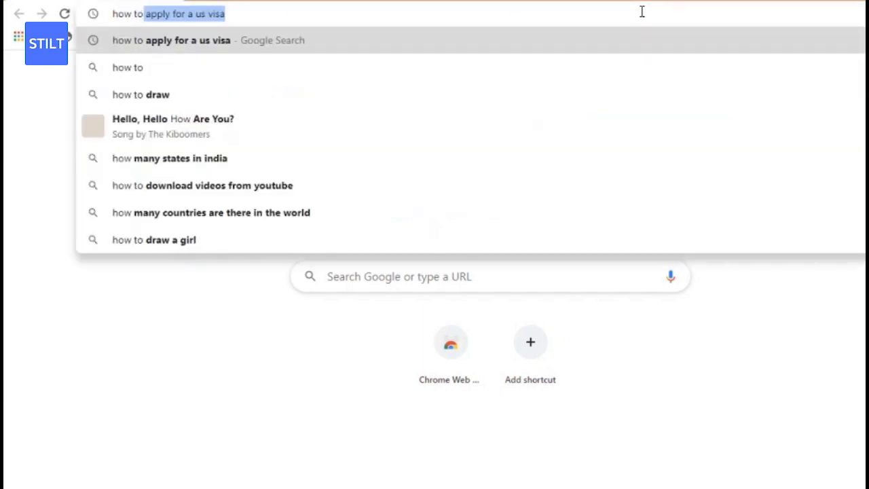
{"action": "type", "text": "app"}
{"action": "key", "text": "Return"}
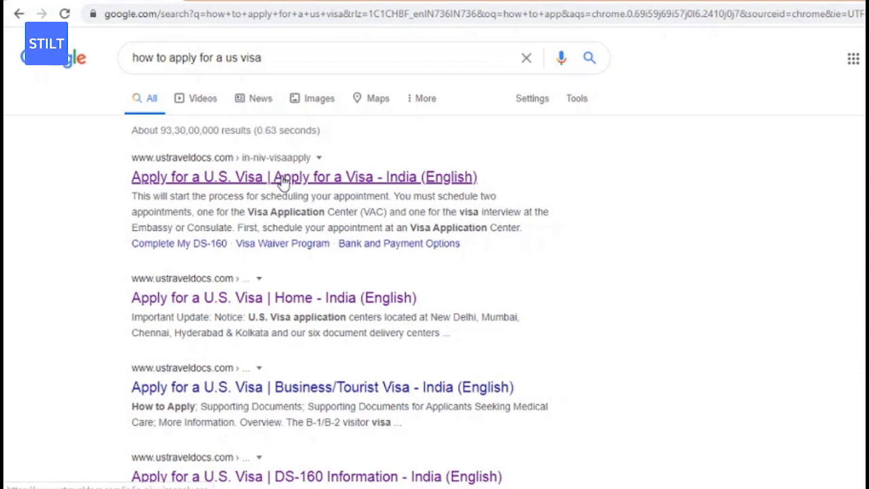
Open the ustraveldocs.com 'Apply for a U.S. Visa' result and go to its home page.
{"action": "left_click", "coordinate": [226, 177]}
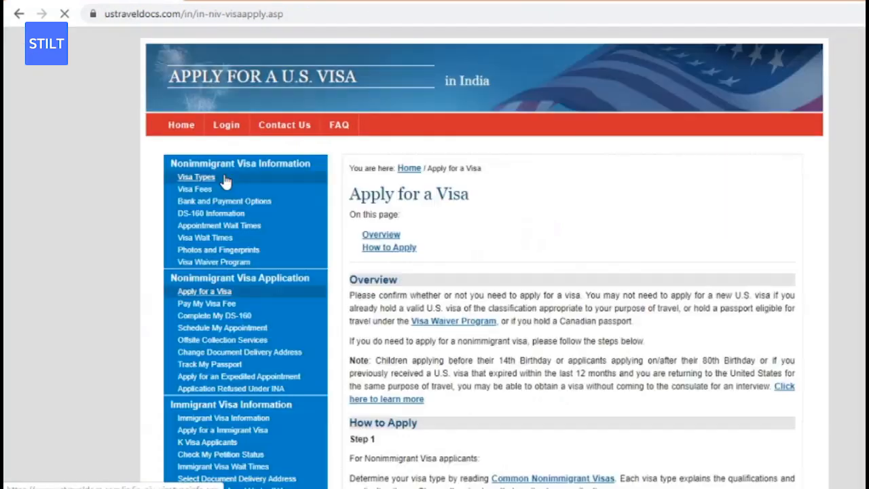
{"action": "left_click", "coordinate": [182, 129]}
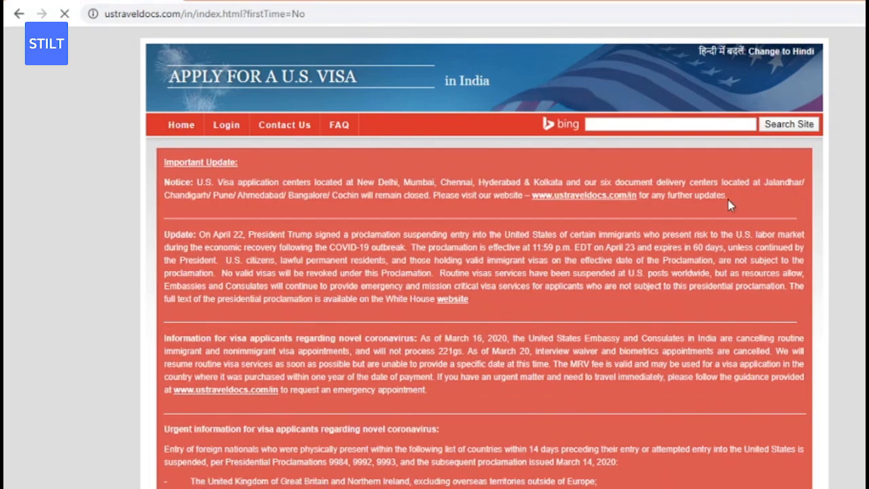
{"action": "scroll", "coordinate": [484, 258], "scroll_direction": "down", "scroll_amount": 7}
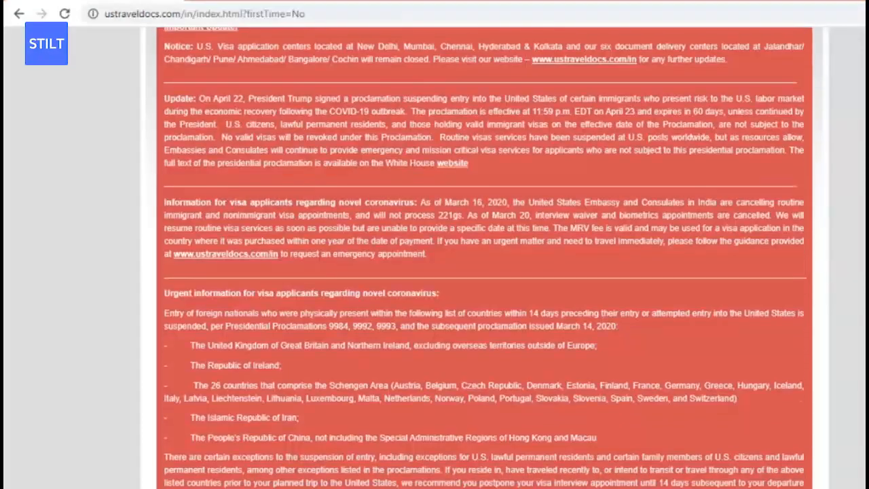
{"action": "scroll", "coordinate": [153, 428], "scroll_direction": "down", "scroll_amount": 5}
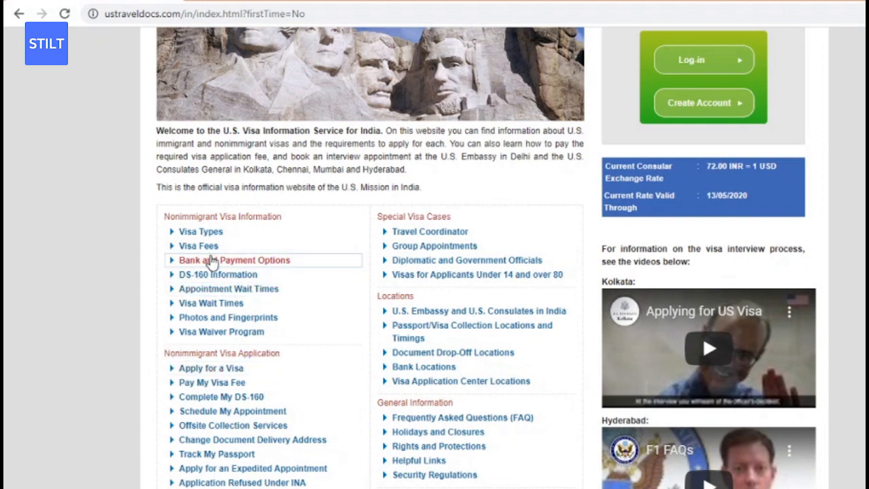
{"action": "left_click_drag", "start_coordinate": [165, 216], "coordinate": [285, 230]}
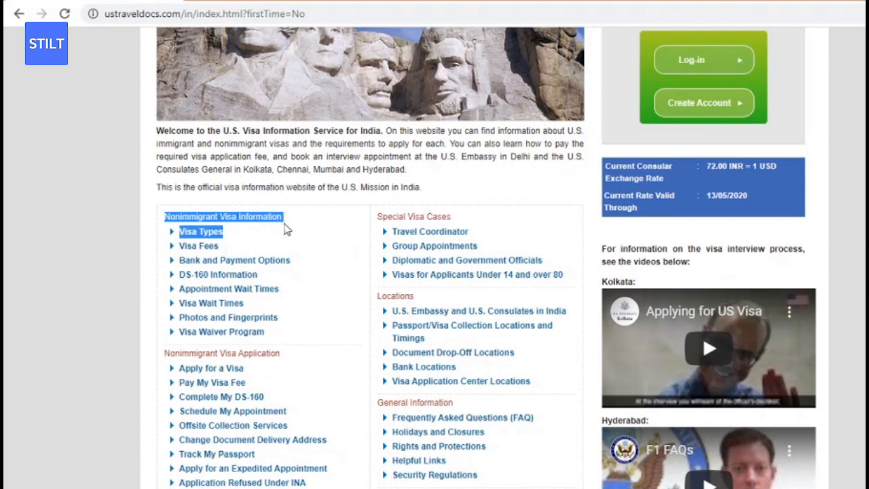
Open the DS-160 Information page, dismiss the Avast popup, and find the online form link.
{"action": "left_click", "coordinate": [239, 281]}
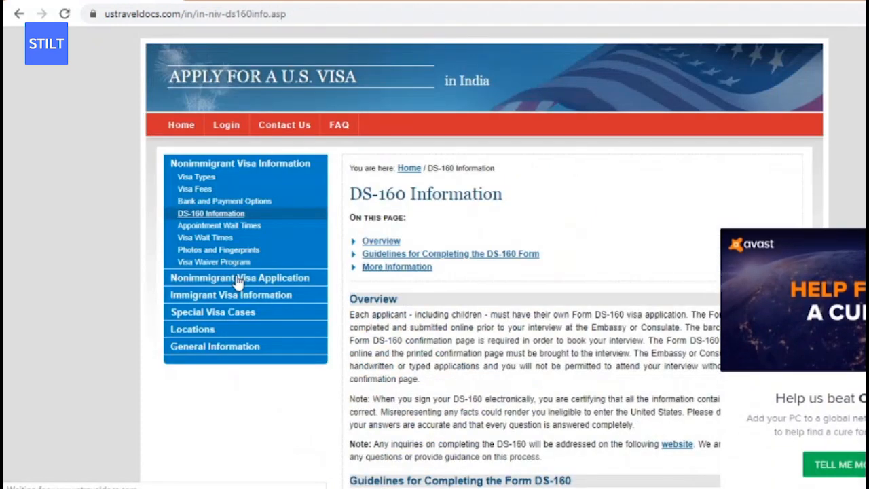
{"action": "left_click", "coordinate": [864, 237]}
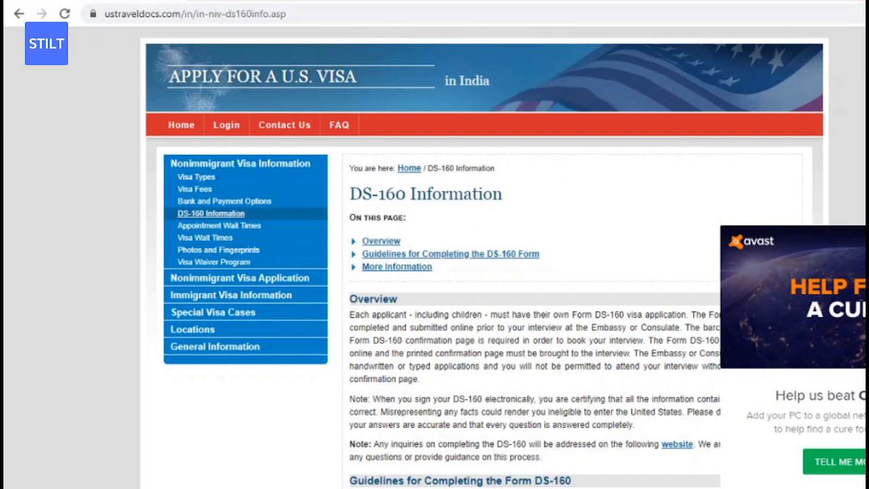
{"action": "scroll", "coordinate": [434, 271], "scroll_direction": "down", "scroll_amount": 5}
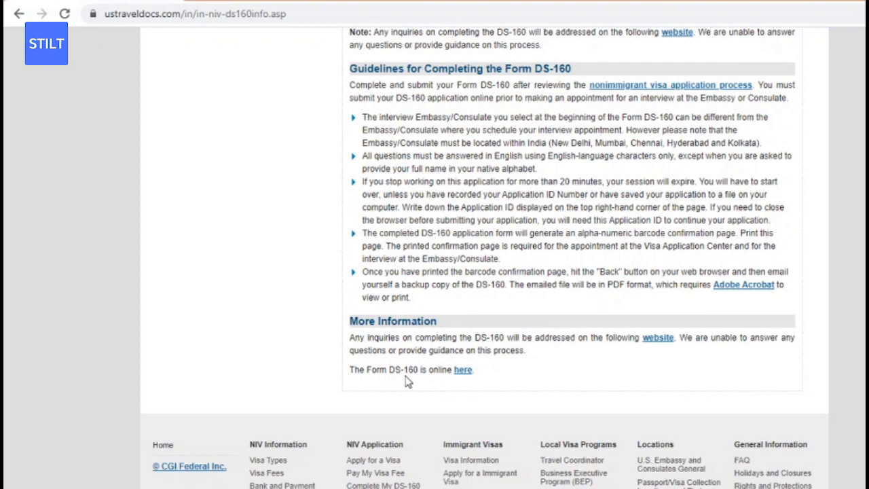
{"action": "left_click_drag", "start_coordinate": [479, 372], "coordinate": [355, 372]}
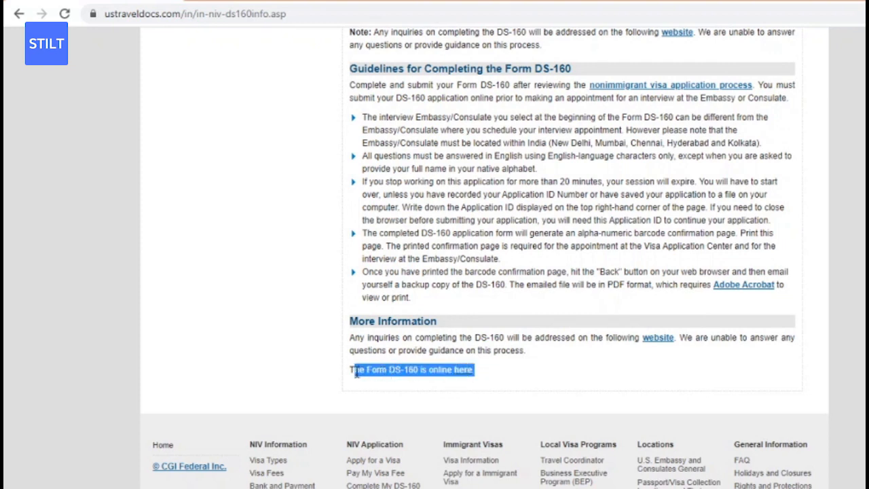
{"action": "left_click_drag", "start_coordinate": [484, 368], "coordinate": [469, 378]}
Follow the link to the CEAC DS-160 site and choose INDIA, MUMBAI as the application location.
{"action": "left_click", "coordinate": [465, 375]}
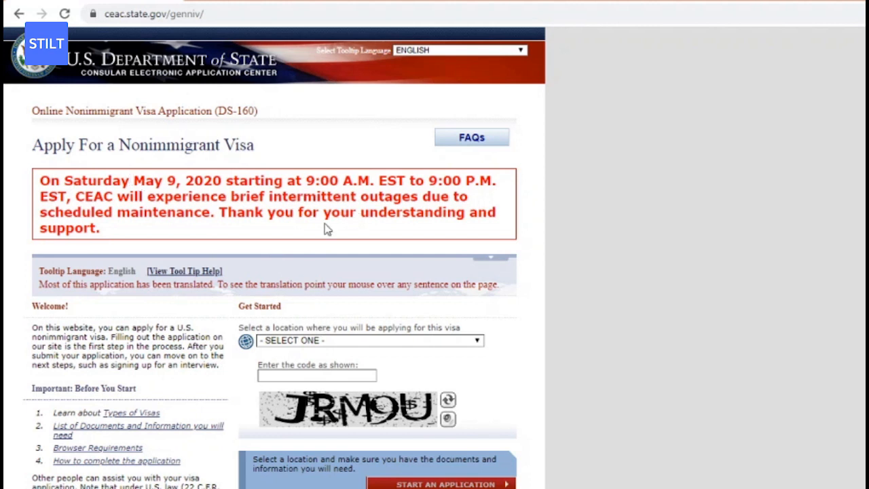
{"action": "left_click", "coordinate": [333, 341]}
{"action": "left_click", "coordinate": [333, 341]}
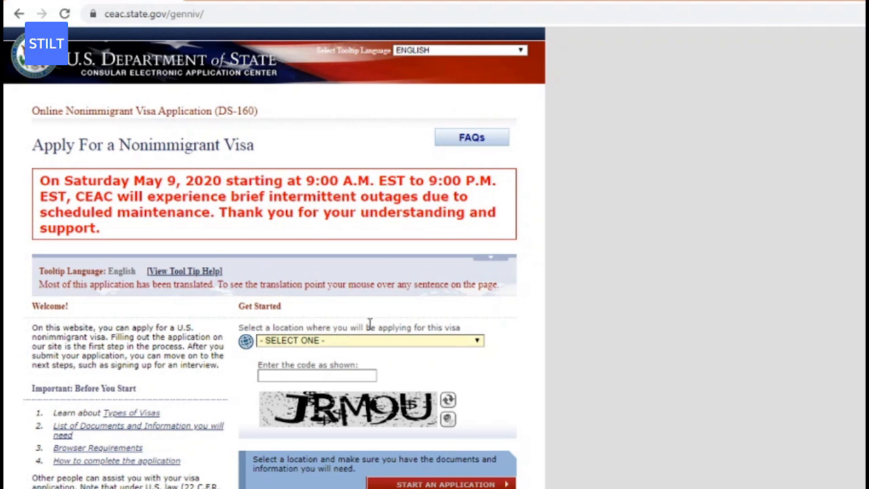
{"action": "left_click_drag", "start_coordinate": [468, 327], "coordinate": [273, 336]}
{"action": "left_click", "coordinate": [310, 340]}
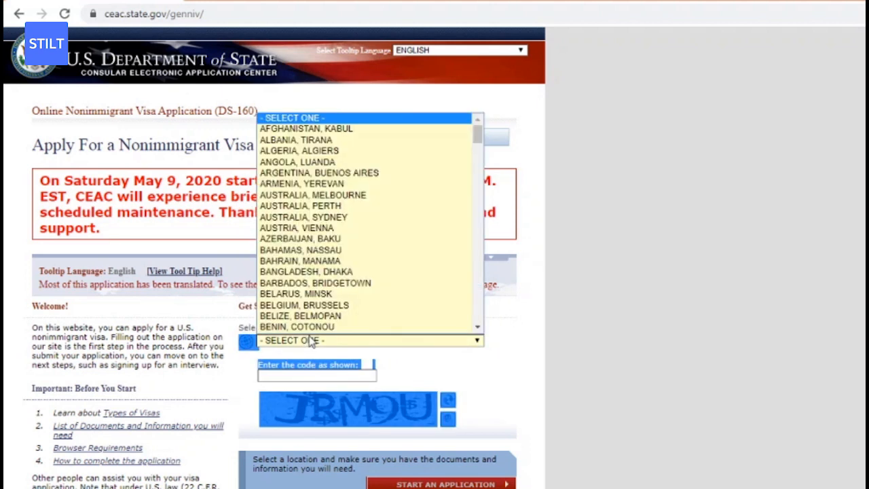
{"action": "type", "text": "in"}
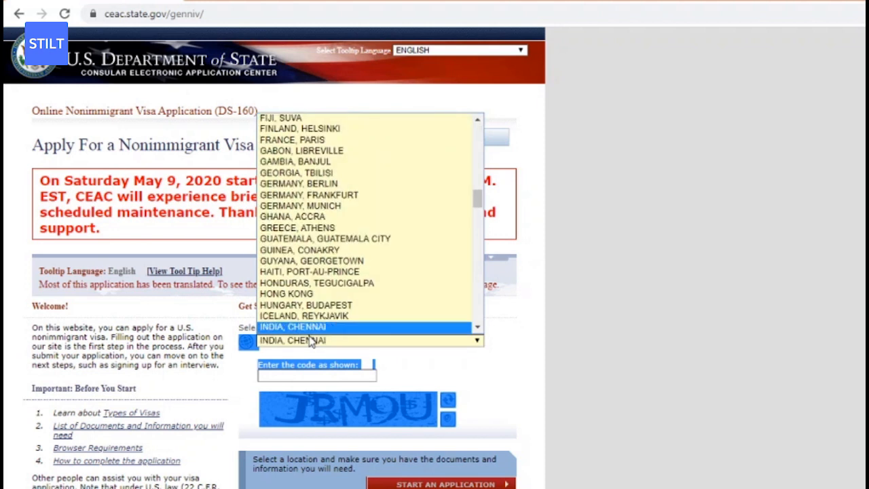
{"action": "key", "text": "Down"}
{"action": "key", "text": "Down"}
{"action": "key", "text": "Down"}
{"action": "key", "text": "Down"}
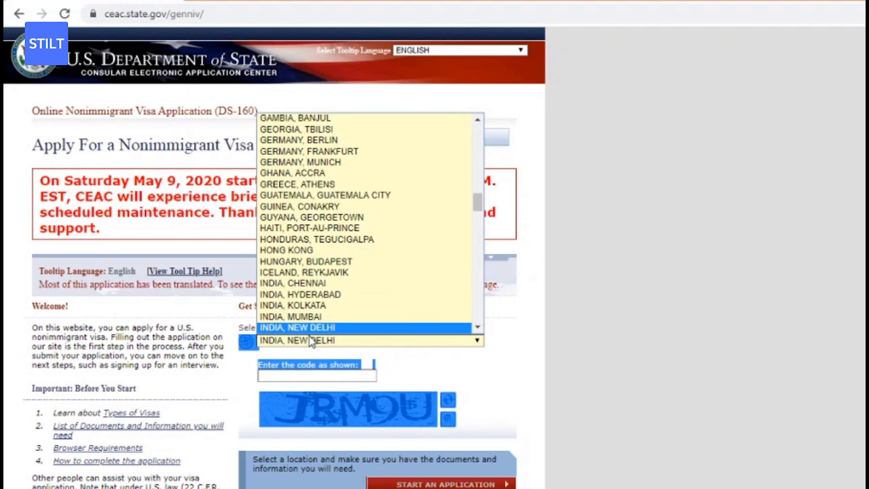
{"action": "scroll", "coordinate": [325, 319], "scroll_direction": "down", "scroll_amount": 1}
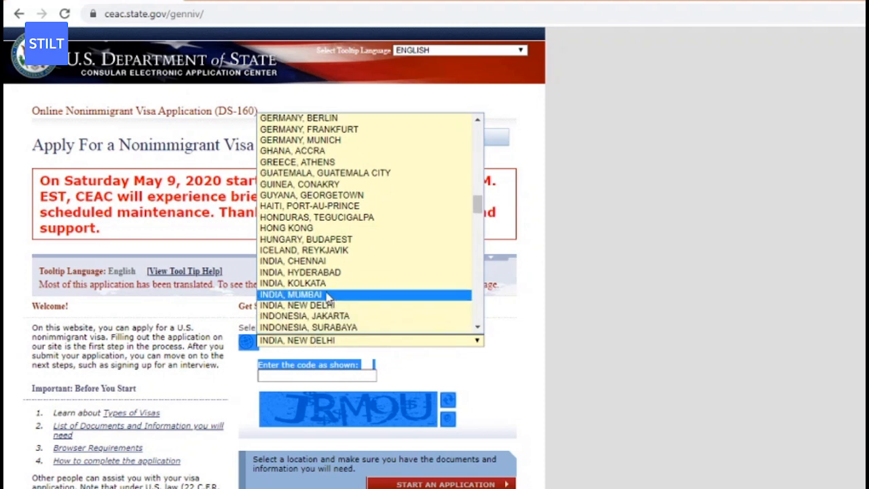
{"action": "left_click", "coordinate": [327, 295]}
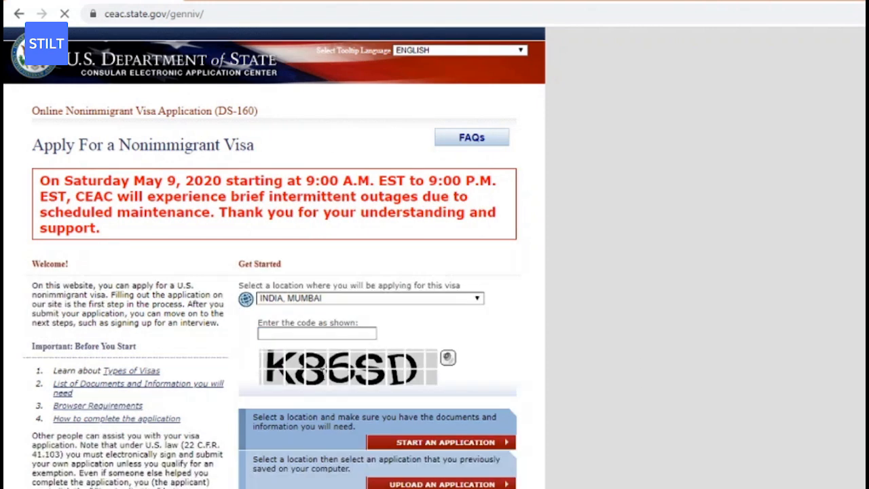
Enter the verification code shown in the captcha image, clearing the autofill suggestions covering it.
{"action": "left_click", "coordinate": [322, 375]}
{"action": "left_click", "coordinate": [435, 365]}
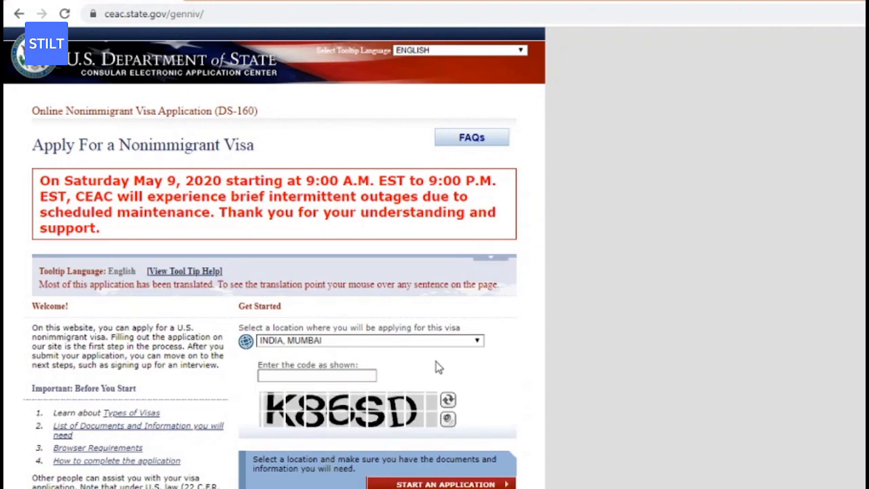
{"action": "left_click", "coordinate": [349, 373]}
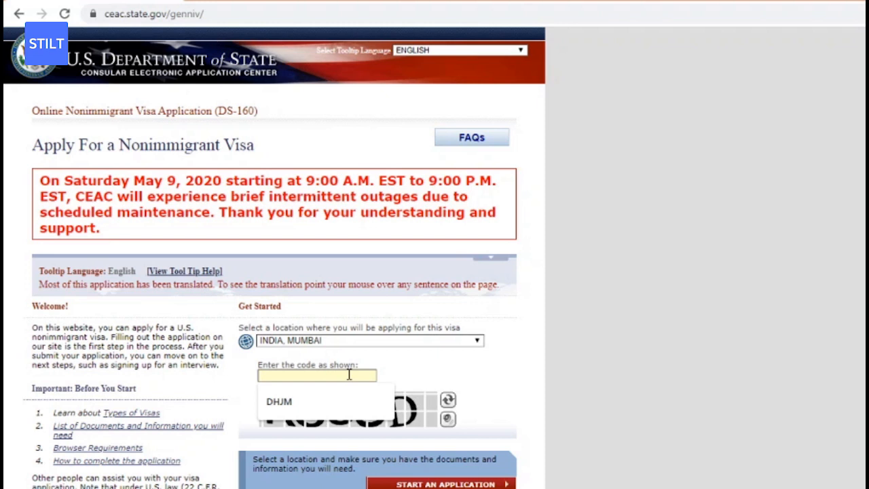
{"action": "left_click", "coordinate": [420, 379]}
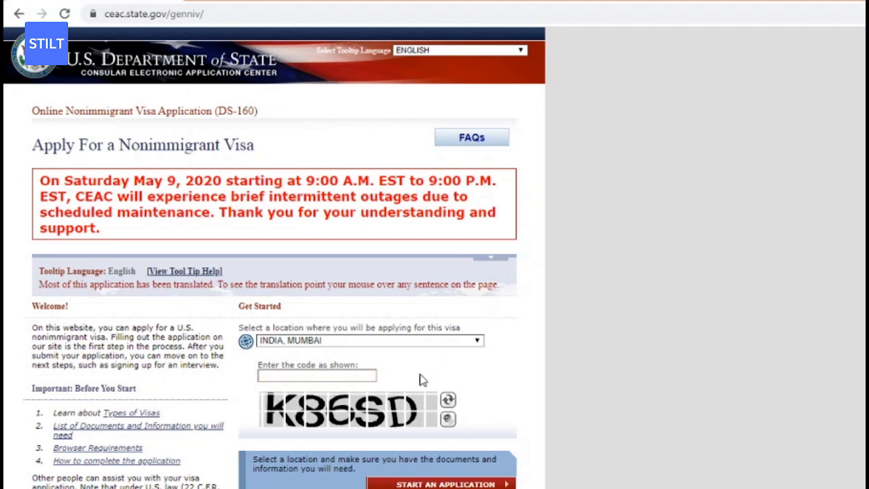
{"action": "left_click", "coordinate": [312, 378]}
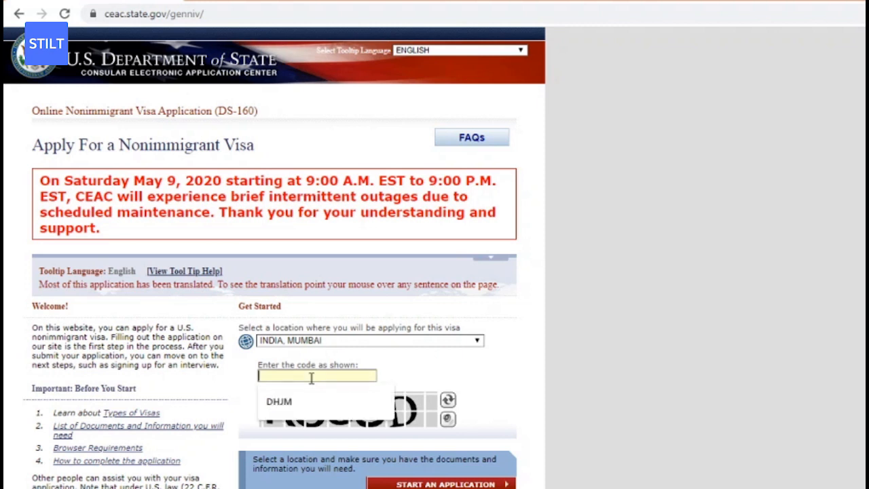
{"action": "type", "text": "K86"}
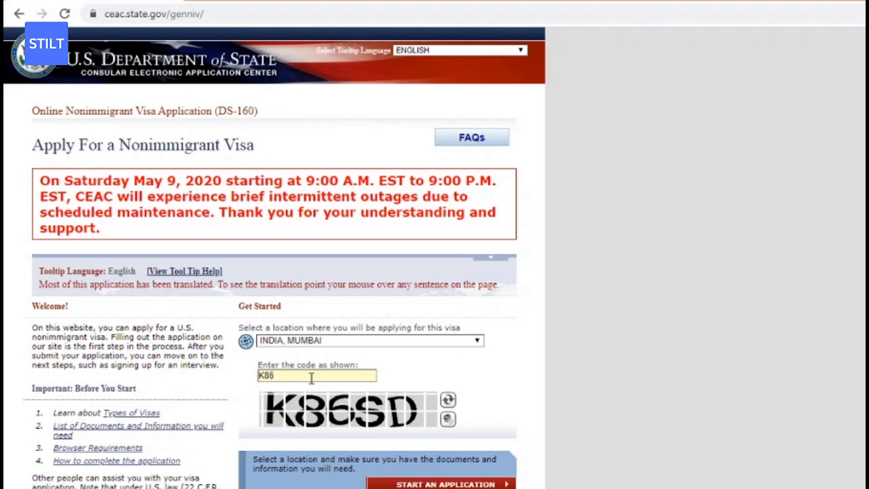
{"action": "type", "text": "SD"}
{"action": "key", "text": "ctrl+a"}
{"action": "scroll", "coordinate": [457, 391], "scroll_direction": "down", "scroll_amount": 1}
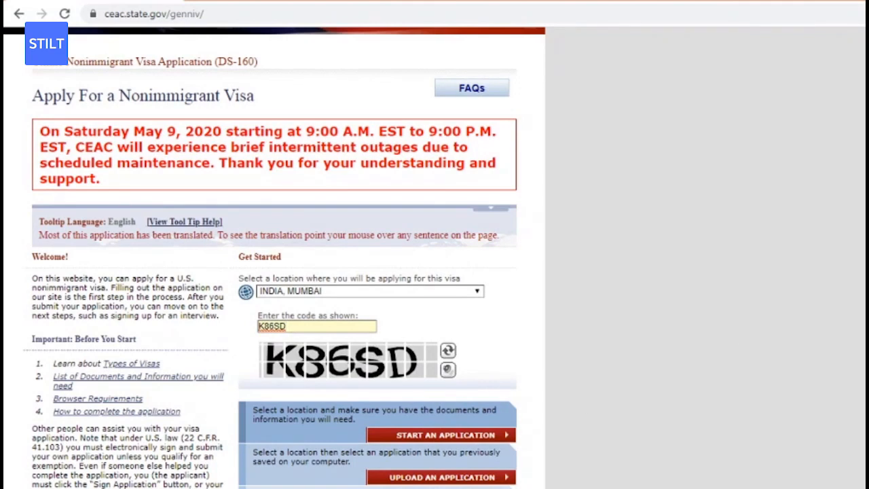
{"action": "scroll", "coordinate": [438, 408], "scroll_direction": "down", "scroll_amount": 1}
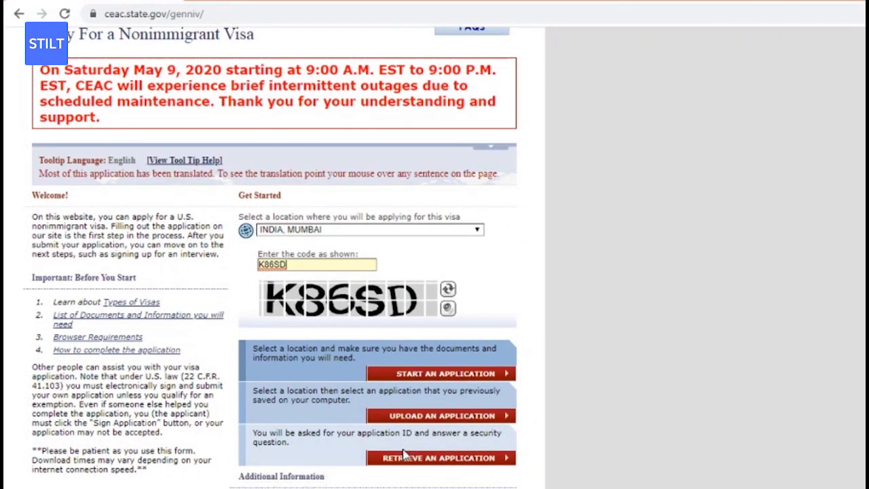
Start a new application and highlight the issued Application ID with its 06-MAY-2020 date.
{"action": "left_click", "coordinate": [432, 373]}
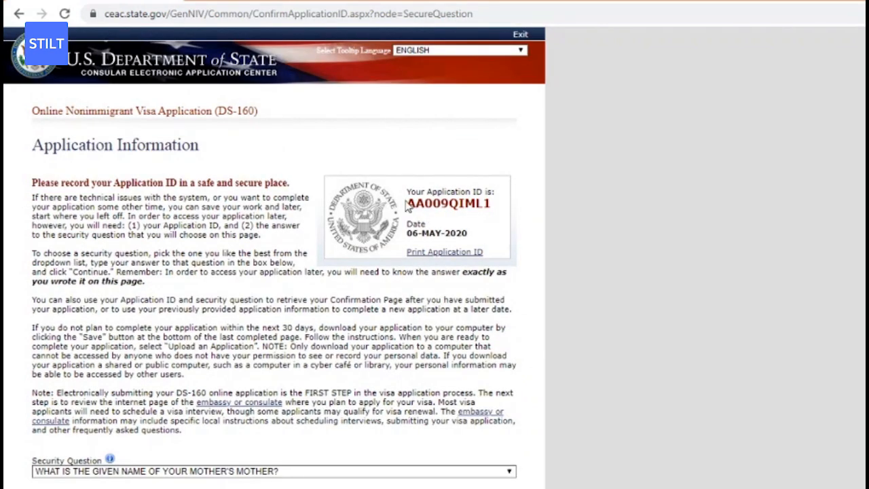
{"action": "left_click_drag", "start_coordinate": [405, 192], "coordinate": [473, 221]}
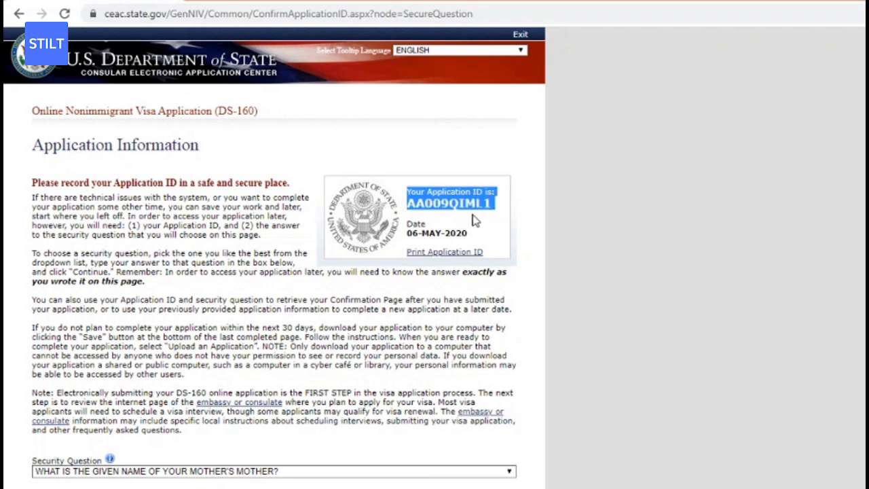
{"action": "left_click", "coordinate": [451, 197]}
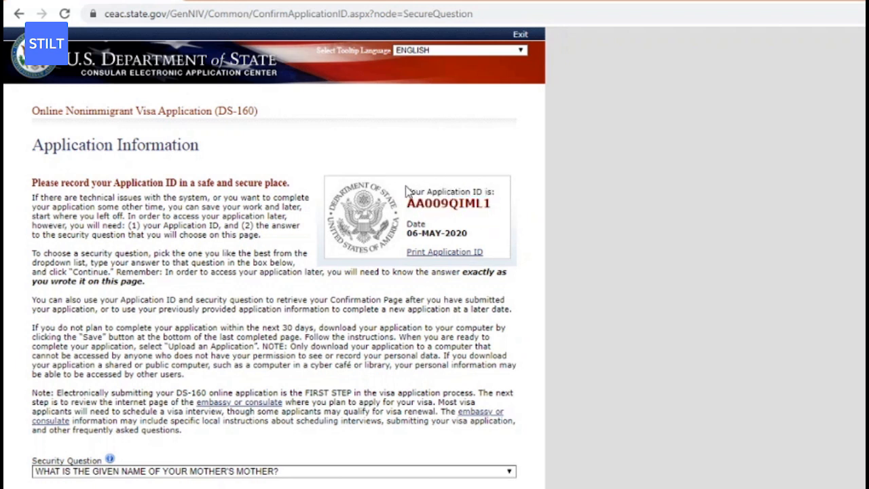
{"action": "left_click_drag", "start_coordinate": [407, 194], "coordinate": [476, 241]}
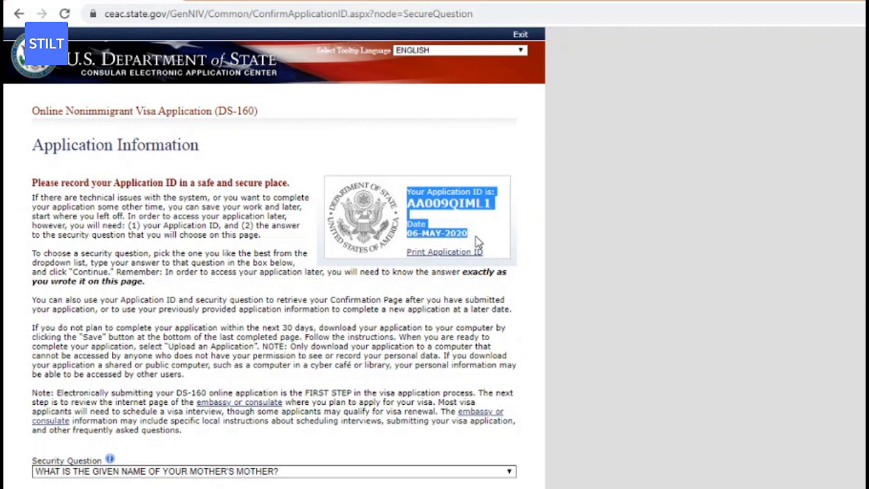
Choose 'What is the name of your favorite childhood friend?', fill in the answer, and continue.
{"action": "scroll", "coordinate": [337, 368], "scroll_direction": "down", "scroll_amount": 3}
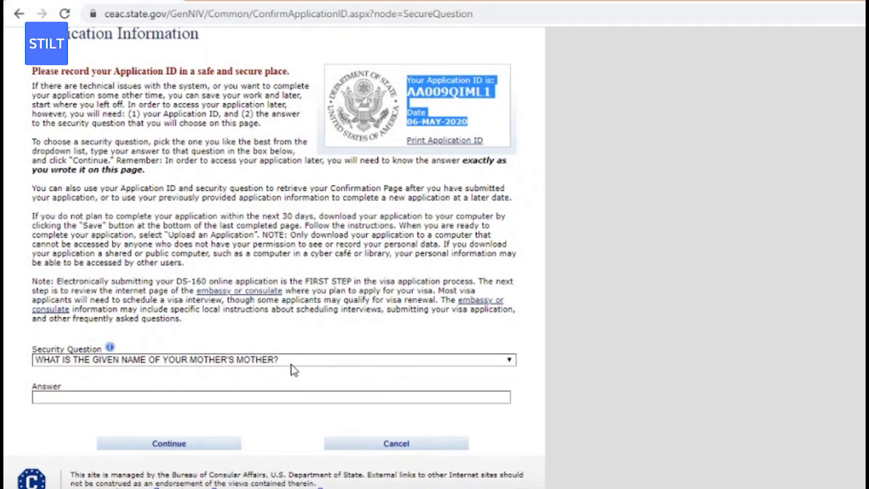
{"action": "left_click", "coordinate": [292, 361]}
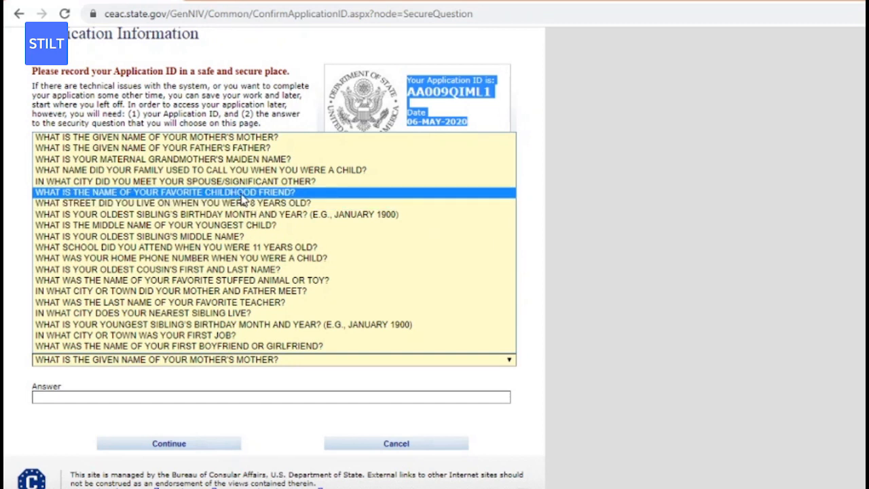
{"action": "left_click", "coordinate": [244, 195]}
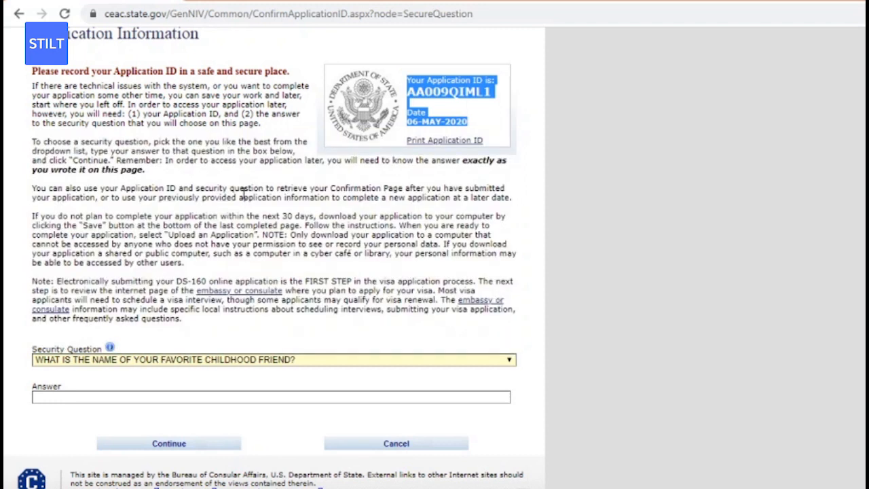
{"action": "left_click", "coordinate": [204, 393]}
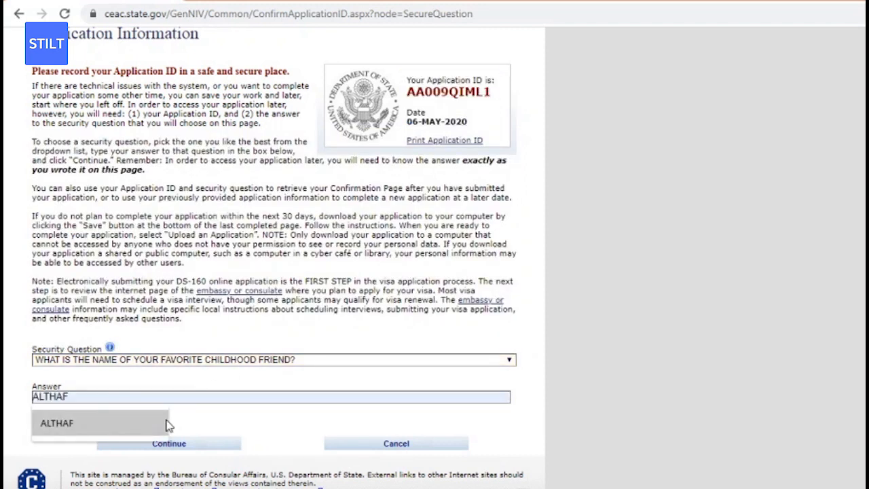
{"action": "left_click", "coordinate": [166, 423]}
{"action": "scroll", "coordinate": [769, 345], "scroll_direction": "down", "scroll_amount": 1}
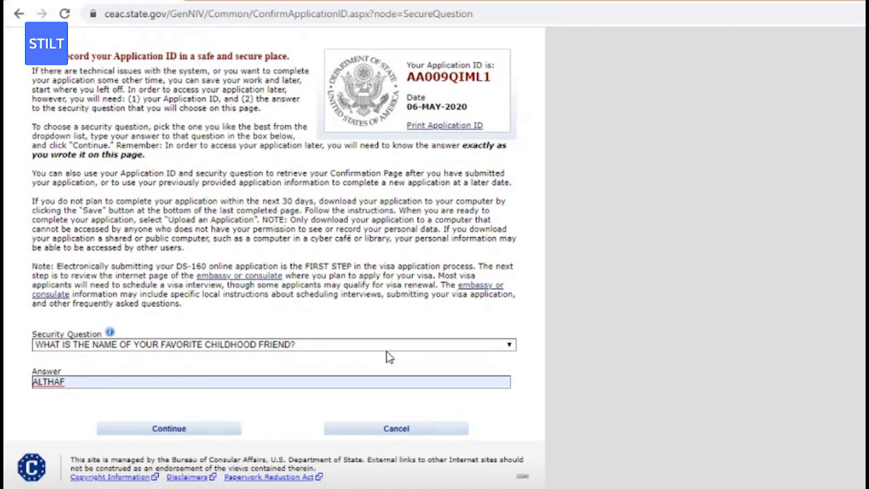
{"action": "left_click", "coordinate": [149, 432]}
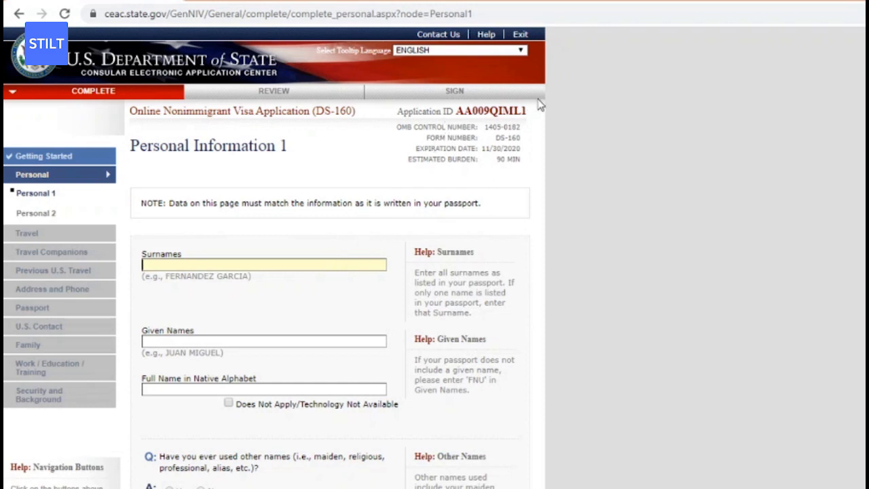
Enter the applicant's surname in the Surnames field.
{"action": "left_click_drag", "start_coordinate": [397, 111], "coordinate": [529, 114]}
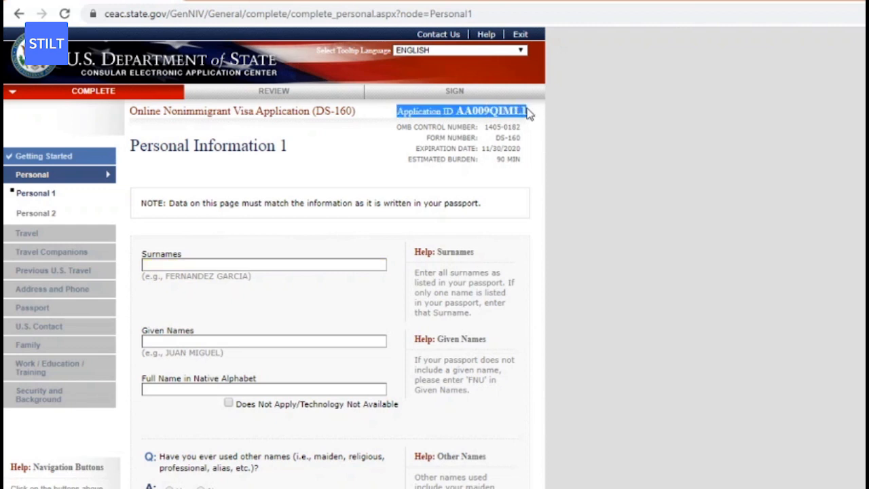
{"action": "left_click", "coordinate": [529, 114]}
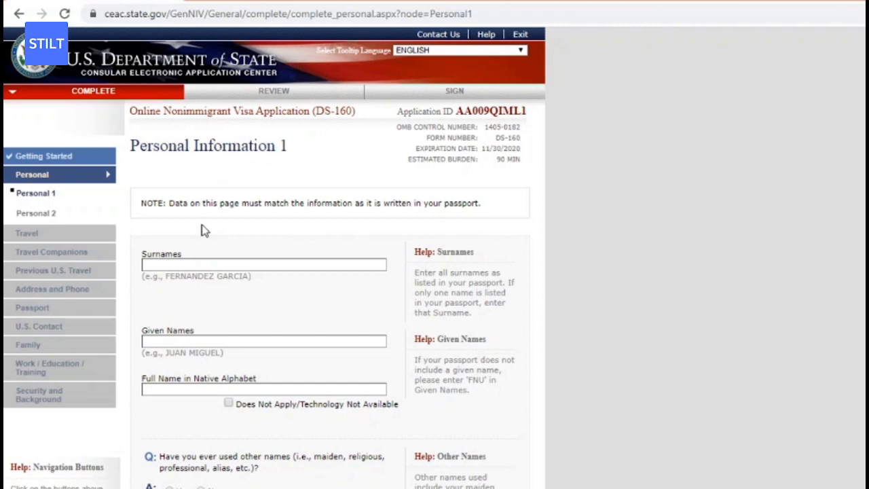
{"action": "left_click", "coordinate": [193, 266]}
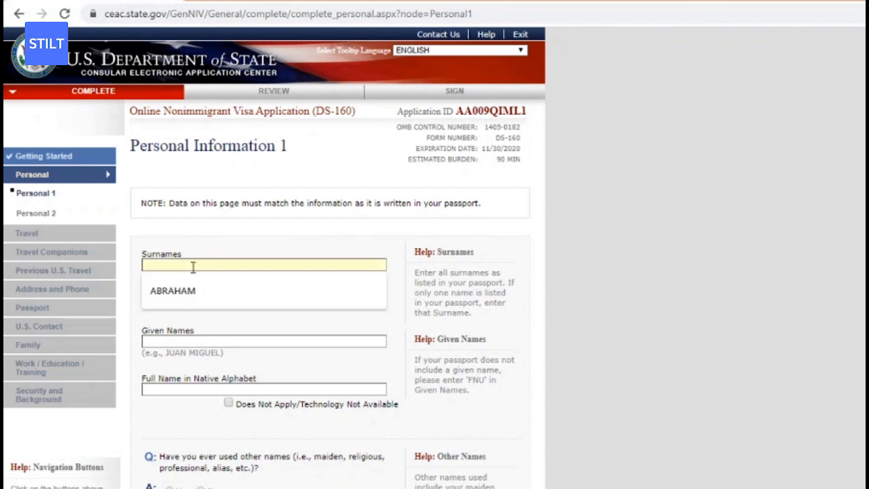
{"action": "left_click", "coordinate": [230, 235]}
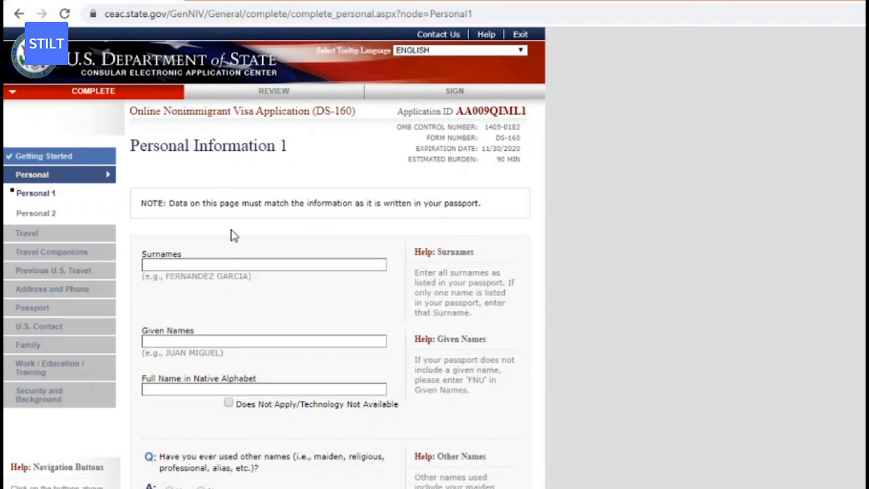
{"action": "left_click", "coordinate": [195, 264]}
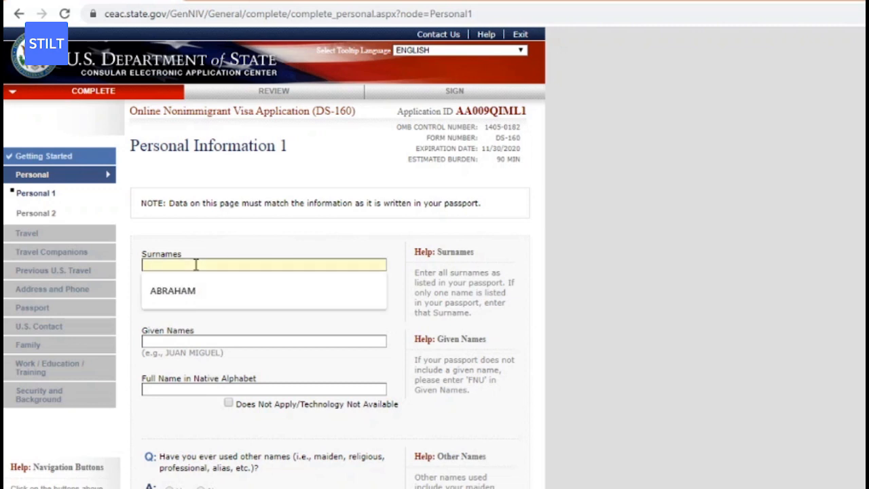
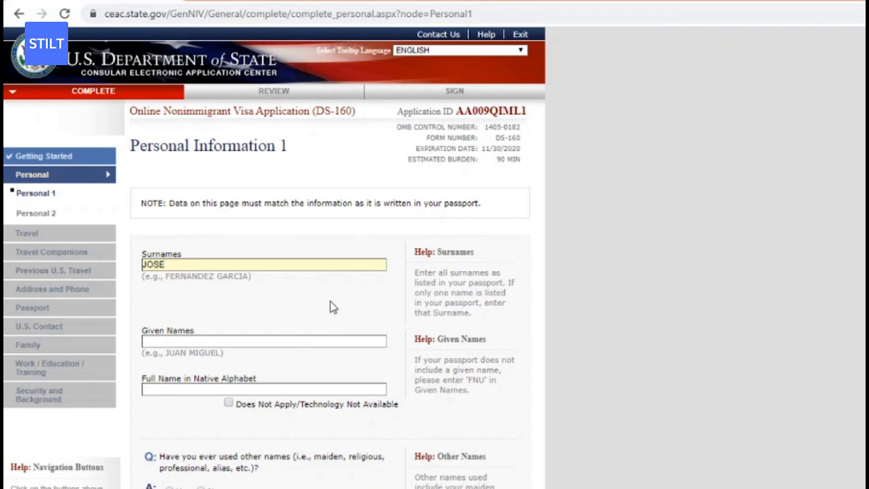
Enter the applicant's given names and mark the native-alphabet full name as Does Not Apply.
{"action": "left_click", "coordinate": [191, 346]}
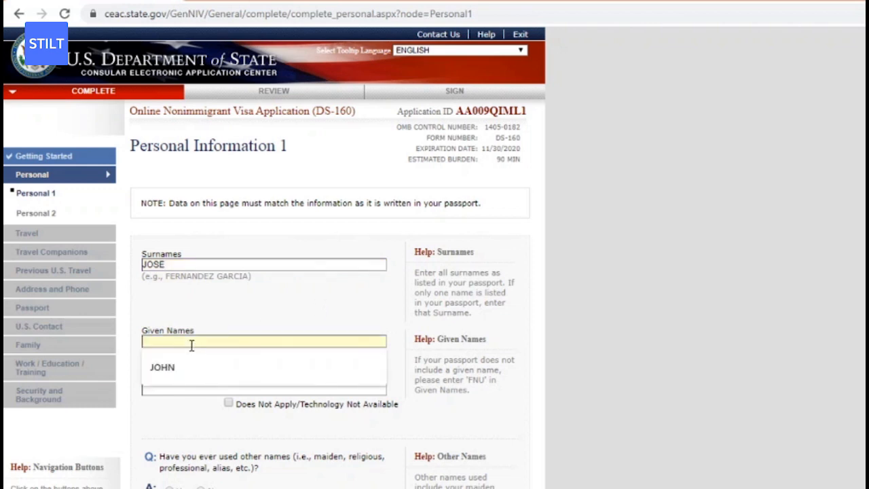
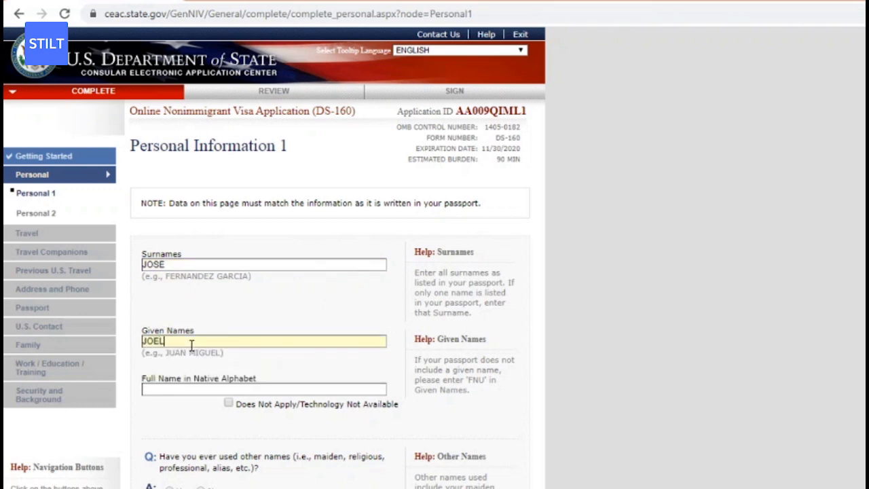
{"action": "scroll", "coordinate": [626, 253], "scroll_direction": "down", "scroll_amount": 2}
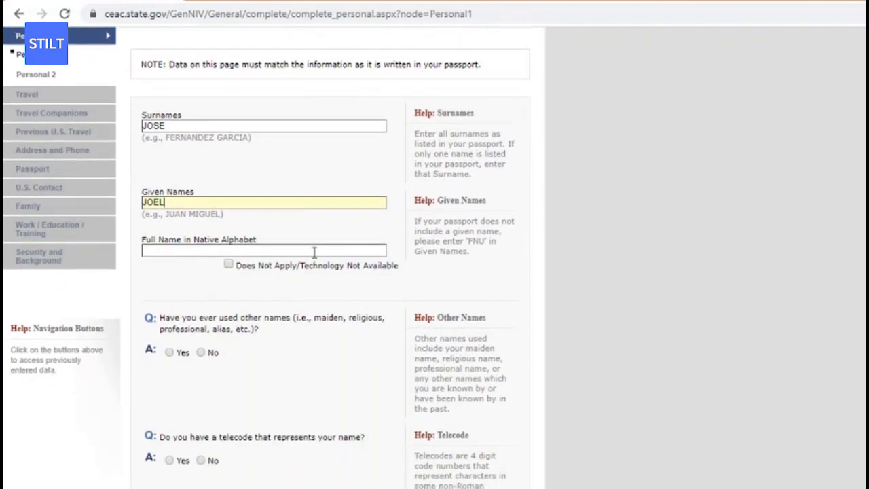
{"action": "left_click", "coordinate": [229, 264]}
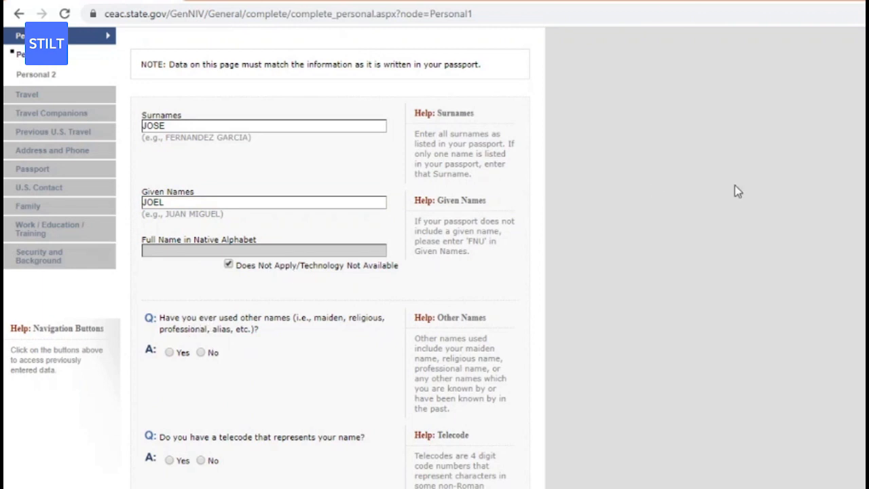
{"action": "scroll", "coordinate": [737, 190], "scroll_direction": "down", "scroll_amount": 1}
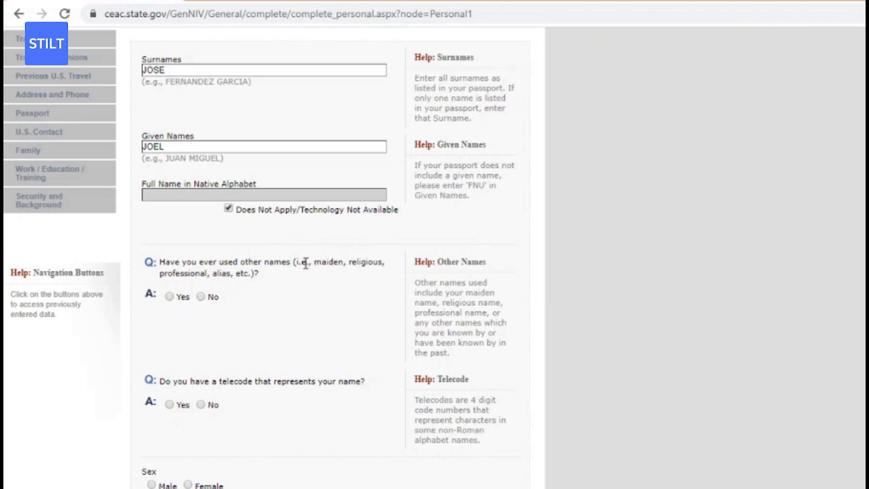
Answer No to having used other names and to having a telecode.
{"action": "left_click", "coordinate": [200, 297]}
{"action": "scroll", "coordinate": [329, 394], "scroll_direction": "up", "scroll_amount": 3}
{"action": "scroll", "coordinate": [389, 272], "scroll_direction": "down", "scroll_amount": 5}
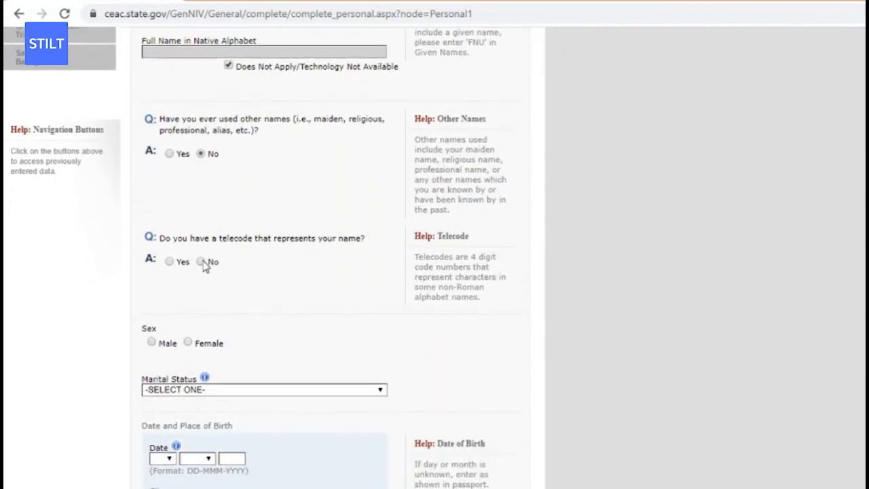
{"action": "left_click", "coordinate": [200, 261]}
{"action": "scroll", "coordinate": [160, 343], "scroll_direction": "up", "scroll_amount": 3}
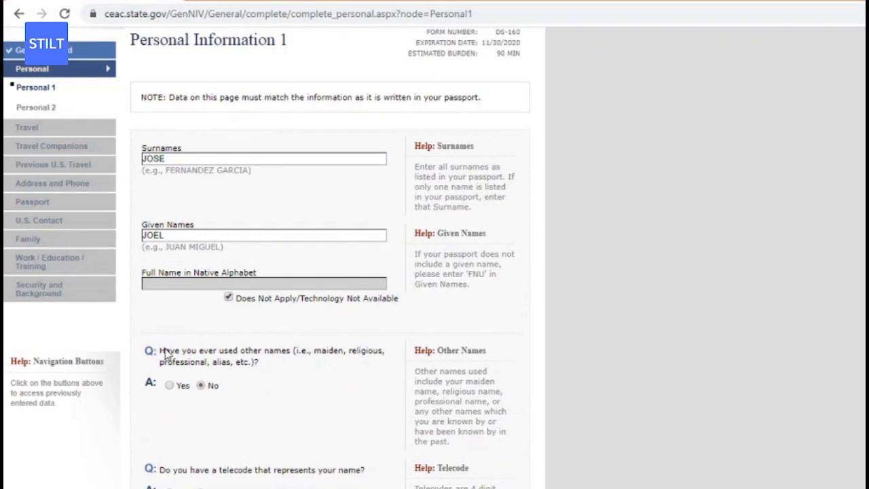
{"action": "scroll", "coordinate": [333, 271], "scroll_direction": "down", "scroll_amount": 3}
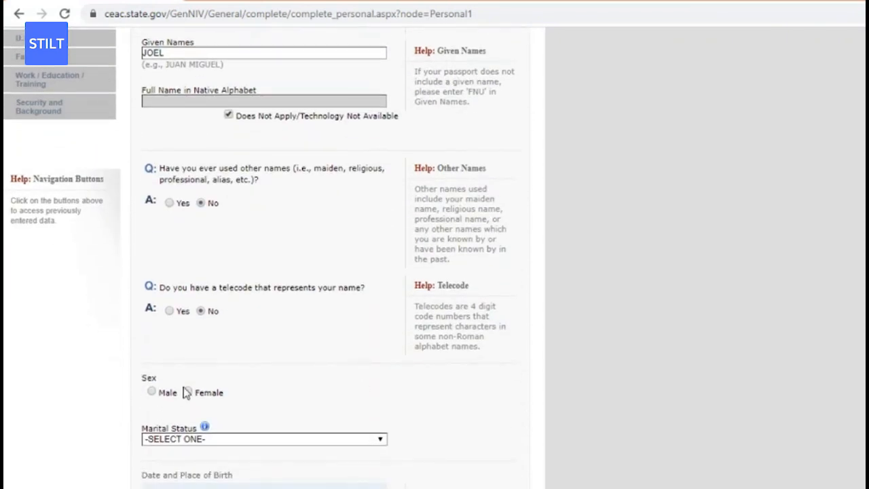
Set sex to Male and marital status to SINGLE.
{"action": "left_click", "coordinate": [151, 392]}
{"action": "scroll", "coordinate": [332, 271], "scroll_direction": "down", "scroll_amount": 2}
{"action": "left_click", "coordinate": [316, 329]}
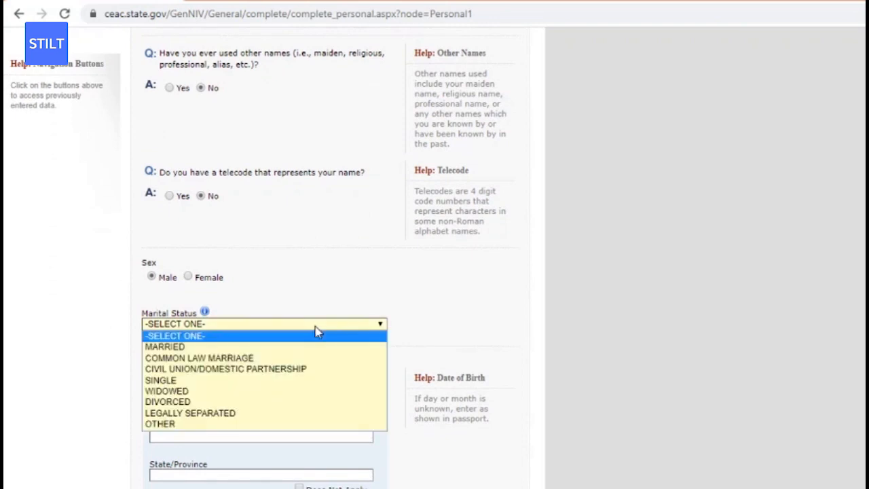
{"action": "left_click", "coordinate": [238, 380]}
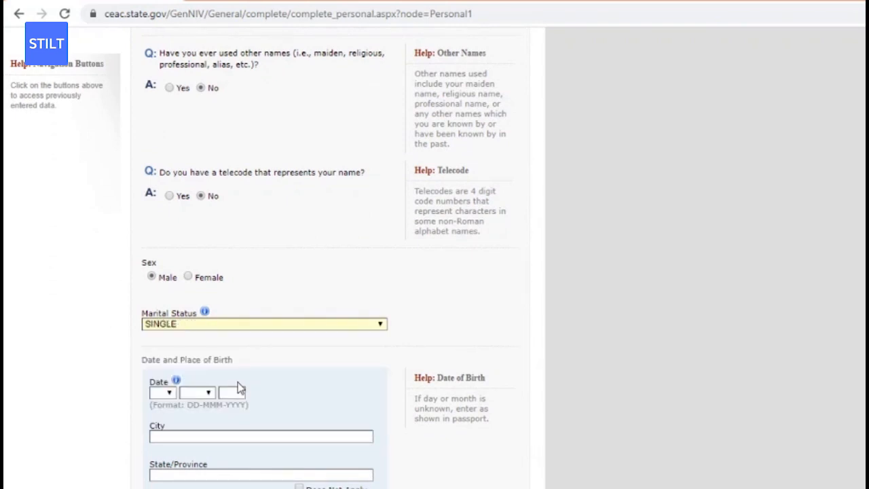
{"action": "left_click", "coordinate": [165, 393]}
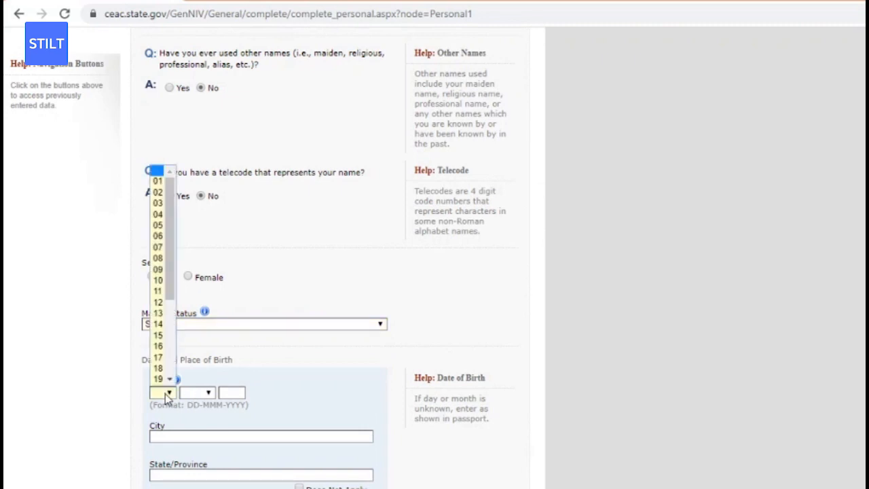
Set the date of birth to 01 DEC 1996.
{"action": "left_click", "coordinate": [158, 182]}
{"action": "left_click", "coordinate": [203, 392]}
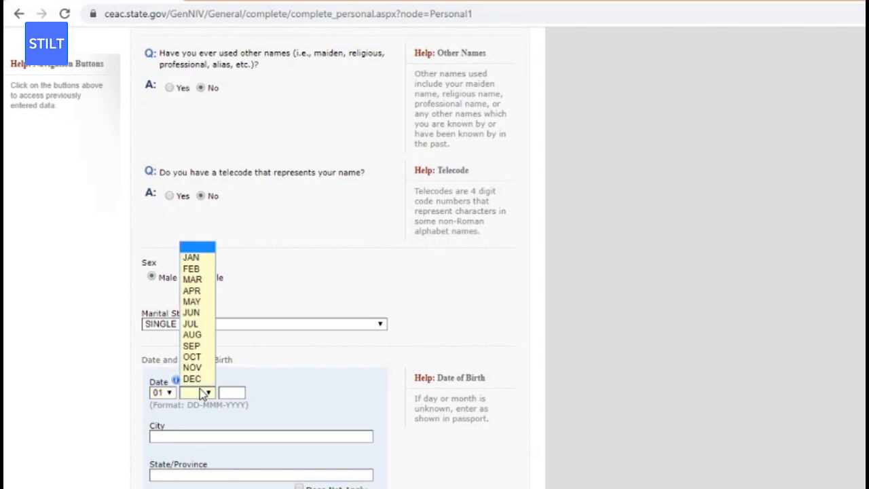
{"action": "left_click", "coordinate": [192, 379]}
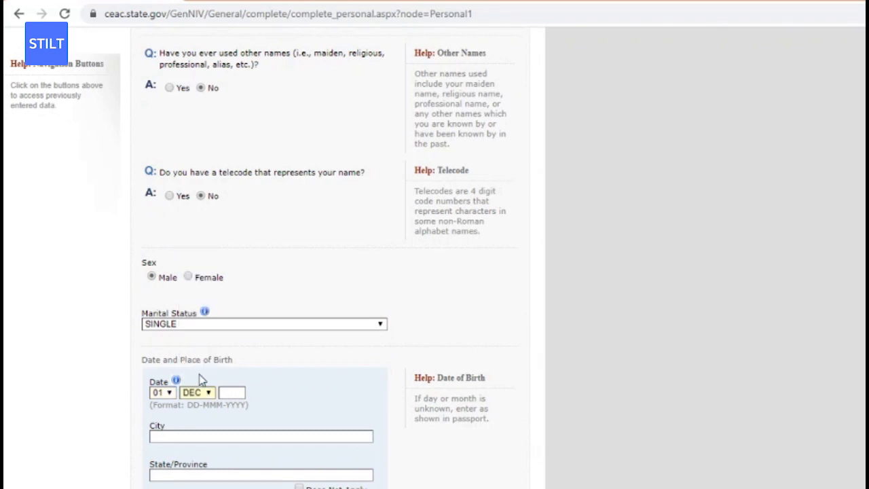
{"action": "left_click", "coordinate": [238, 393]}
{"action": "type", "text": "1"}
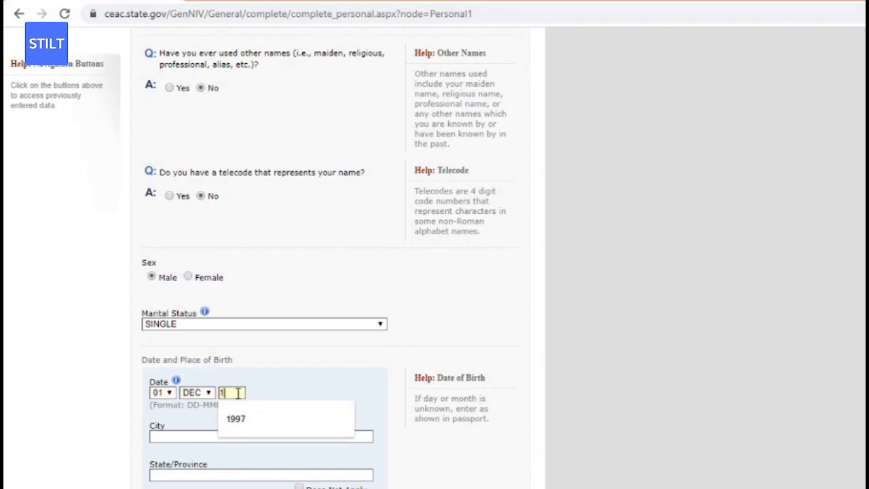
{"action": "type", "text": "996"}
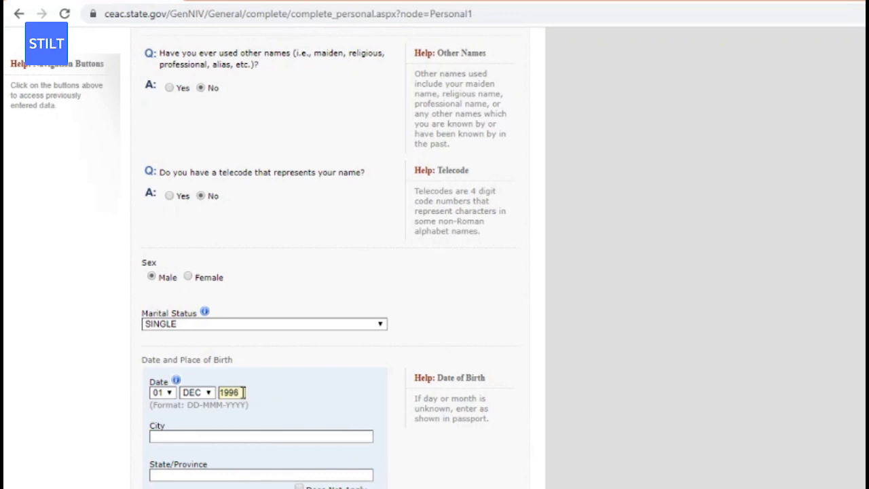
Set the place of birth to MUMBAI, MAHARASHTRA, INDIA.
{"action": "left_click", "coordinate": [249, 434]}
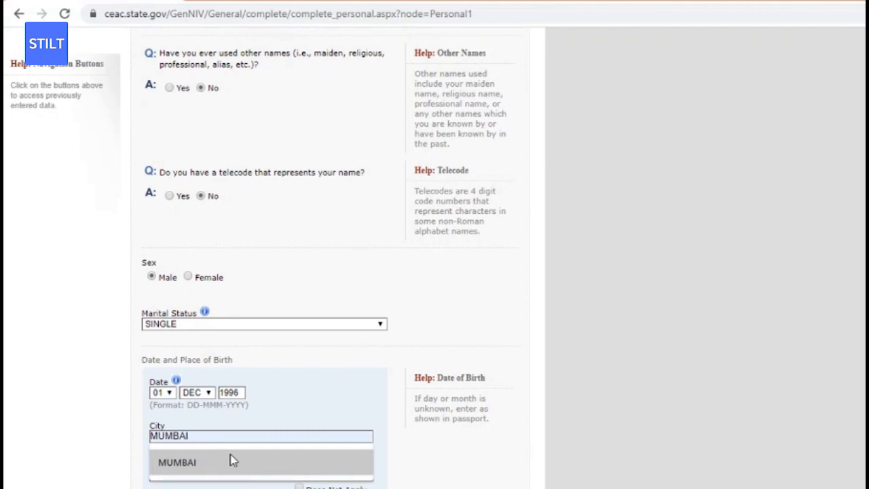
{"action": "left_click", "coordinate": [232, 461]}
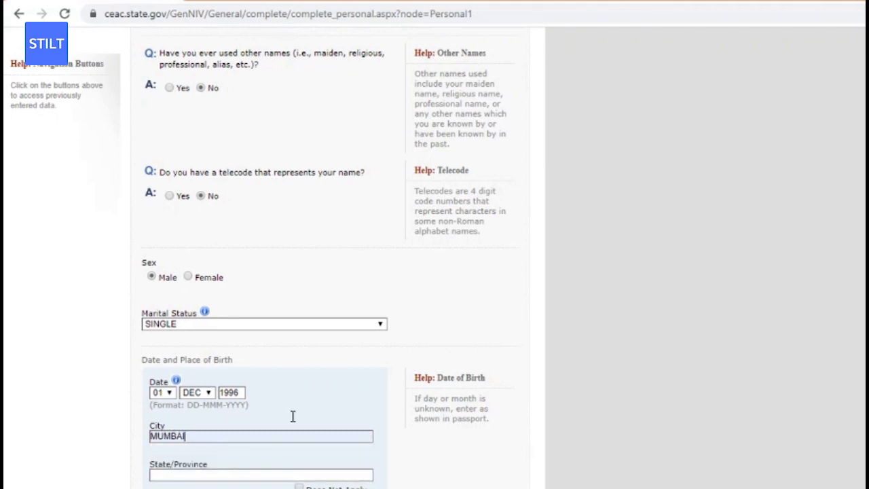
{"action": "scroll", "coordinate": [326, 271], "scroll_direction": "down", "scroll_amount": 1}
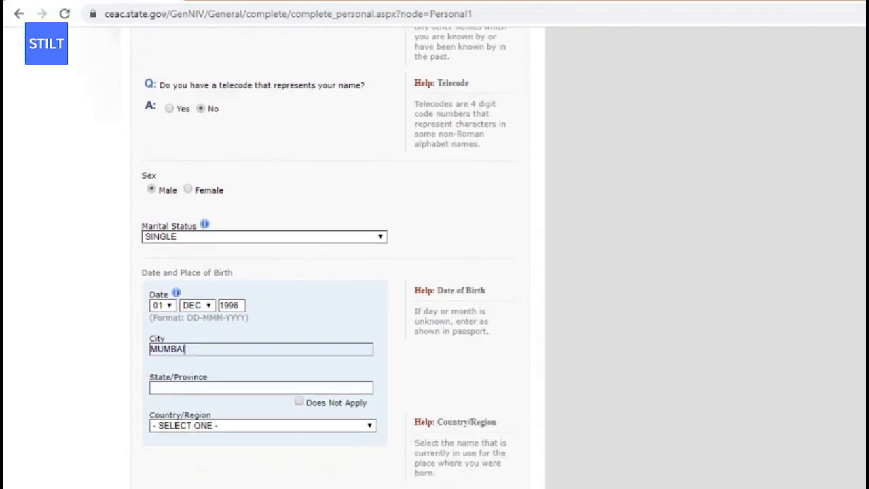
{"action": "left_click", "coordinate": [364, 379]}
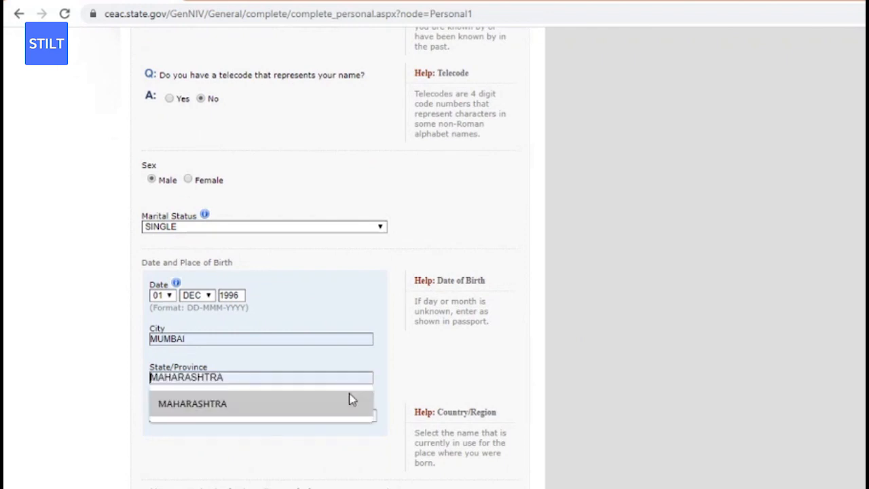
{"action": "left_click", "coordinate": [349, 395]}
{"action": "left_click", "coordinate": [212, 414]}
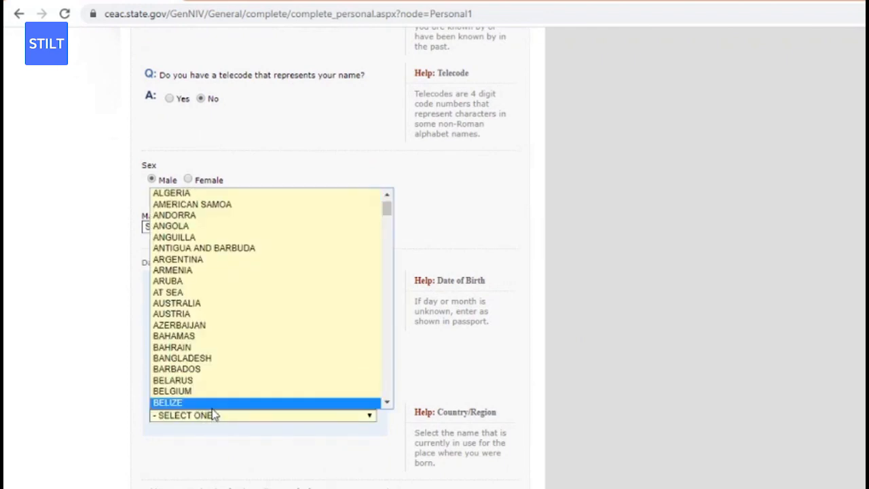
{"action": "type", "text": "india"}
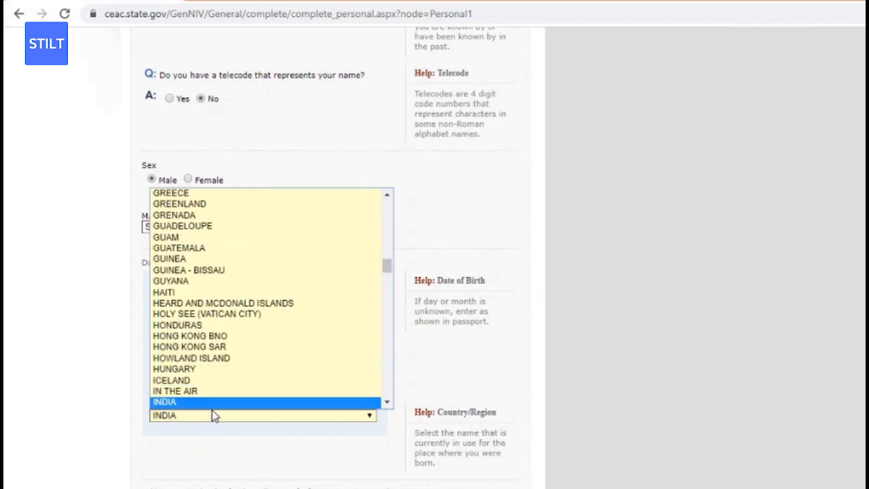
{"action": "key", "text": "Return"}
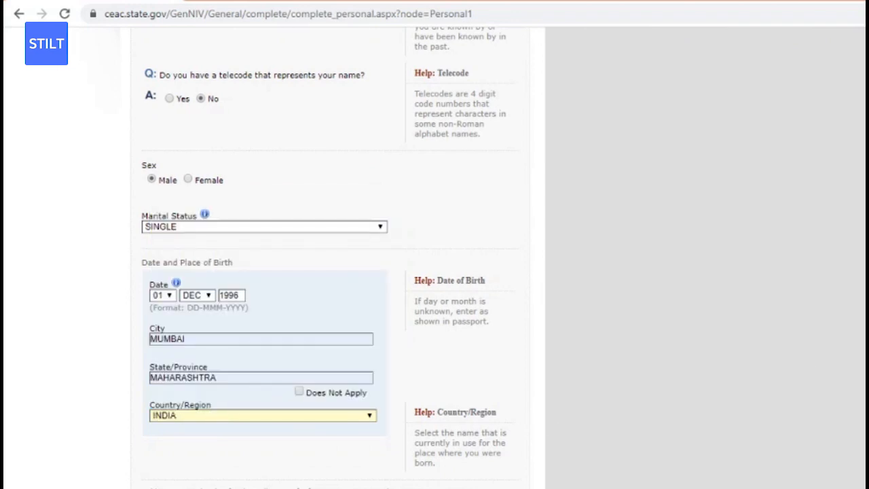
{"action": "scroll", "coordinate": [807, 377], "scroll_direction": "down", "scroll_amount": 2}
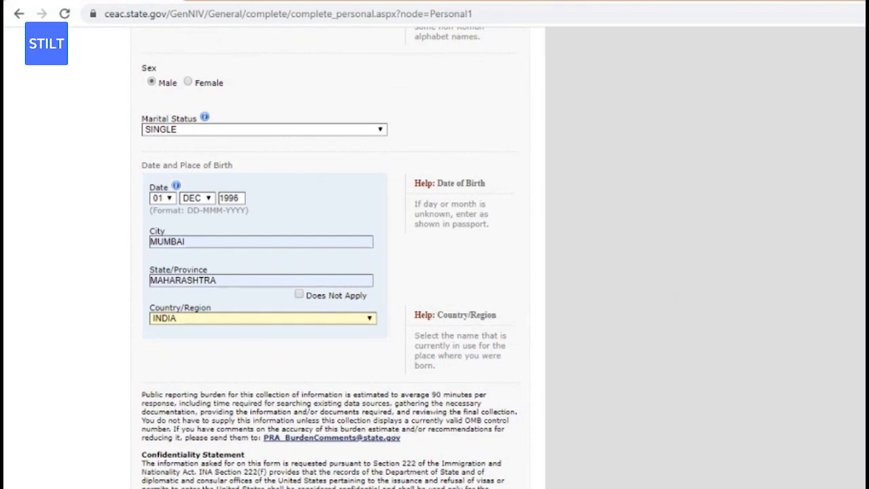
{"action": "scroll", "coordinate": [504, 411], "scroll_direction": "down", "scroll_amount": 3}
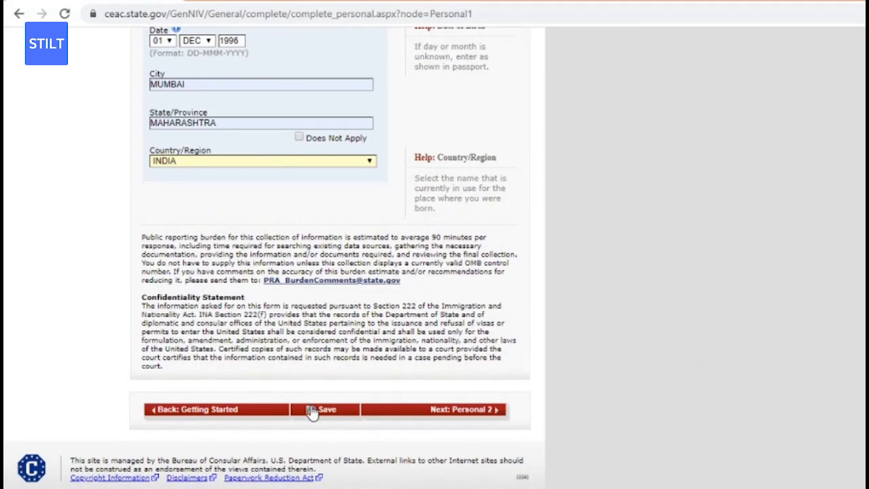
Save the Personal Information 1 answers and go to the Personal Information 2 page.
{"action": "left_click", "coordinate": [312, 410]}
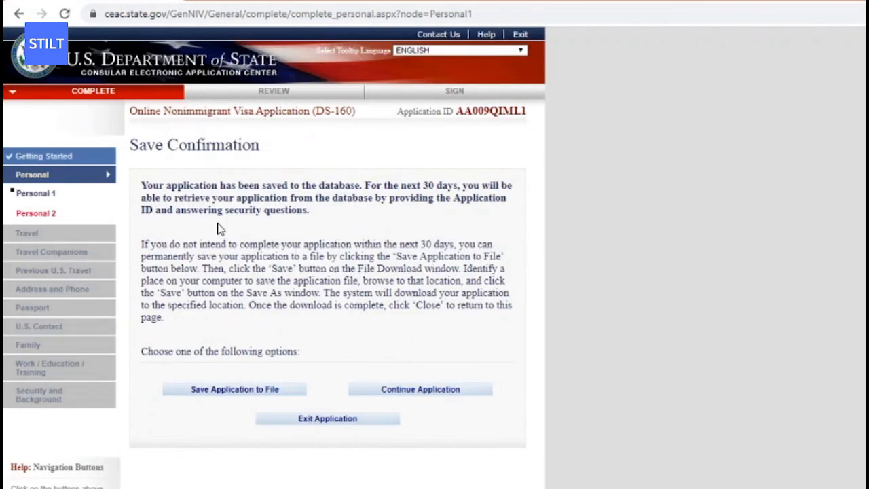
{"action": "left_click", "coordinate": [405, 390]}
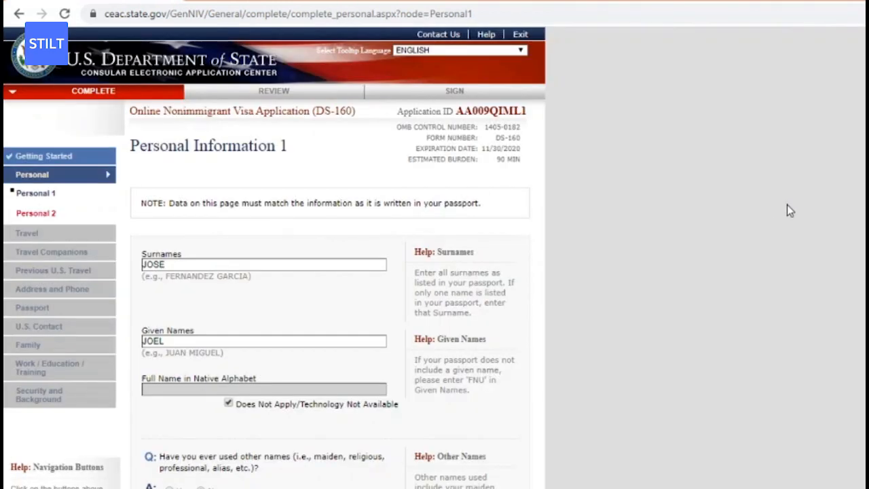
{"action": "scroll", "coordinate": [787, 210], "scroll_direction": "down", "scroll_amount": 7}
{"action": "scroll", "coordinate": [331, 258], "scroll_direction": "down", "scroll_amount": 4}
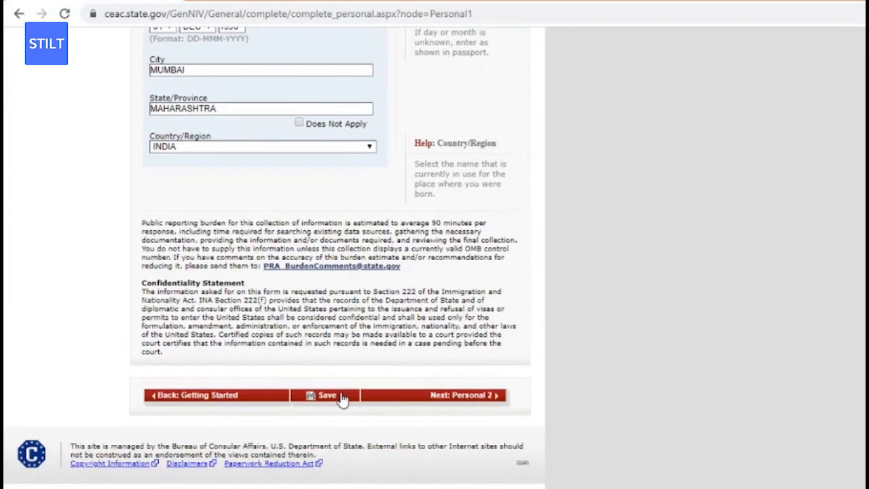
{"action": "left_click", "coordinate": [333, 401]}
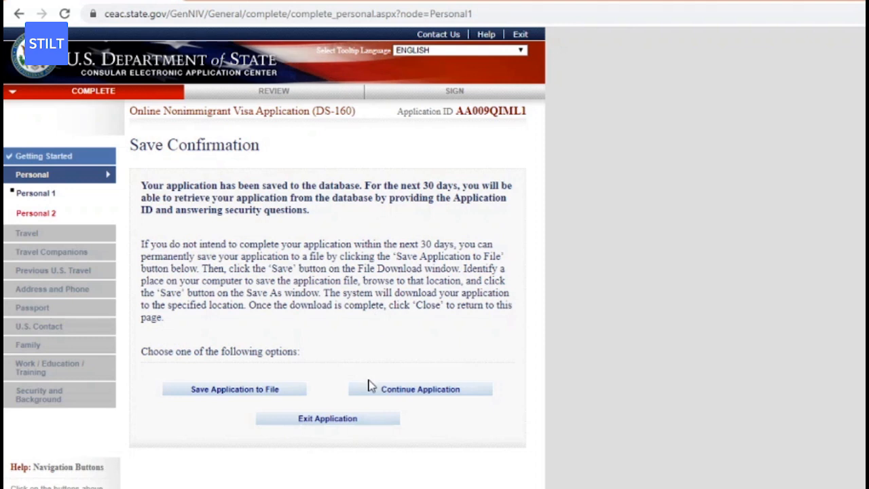
{"action": "left_click", "coordinate": [53, 215]}
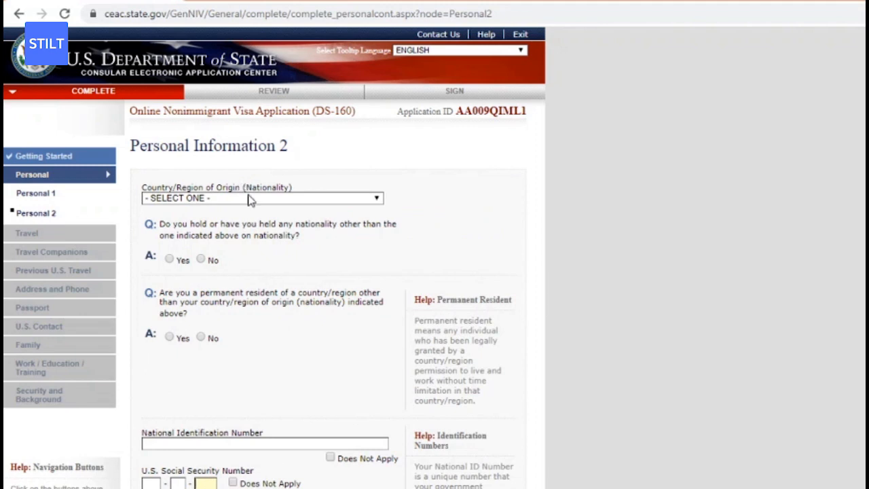
Set nationality to INDIA and answer No to permanent residency in another country.
{"action": "left_click", "coordinate": [250, 199]}
{"action": "type", "text": "india"}
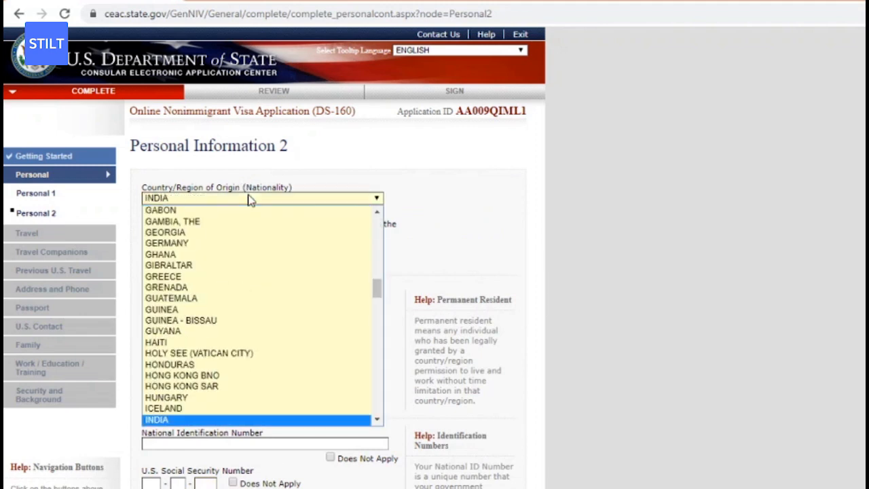
{"action": "key", "text": "Return"}
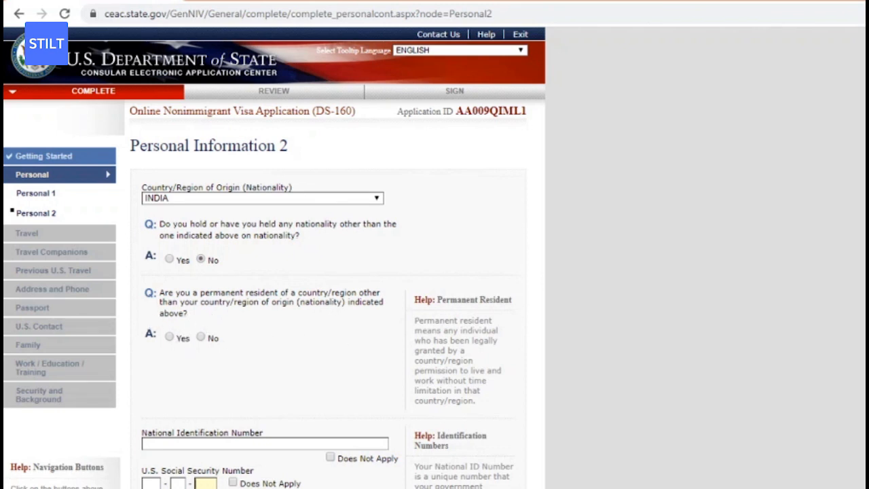
{"action": "scroll", "coordinate": [274, 258], "scroll_direction": "down", "scroll_amount": 2}
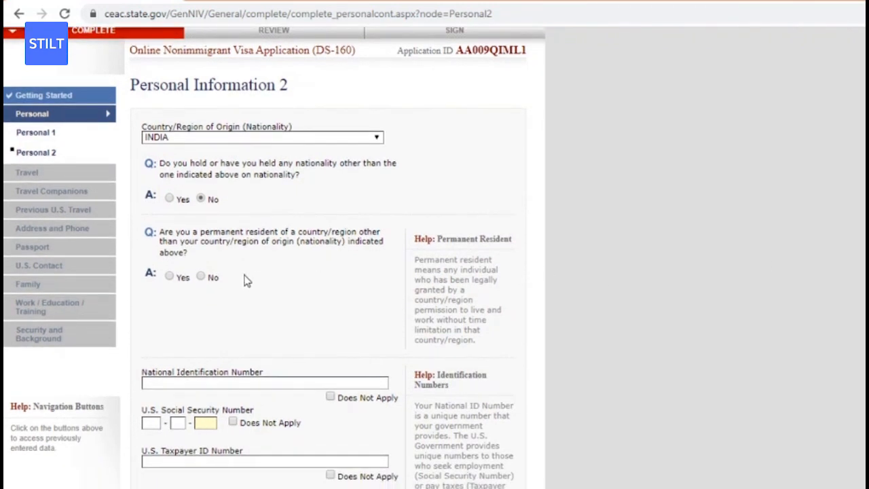
{"action": "left_click", "coordinate": [203, 278]}
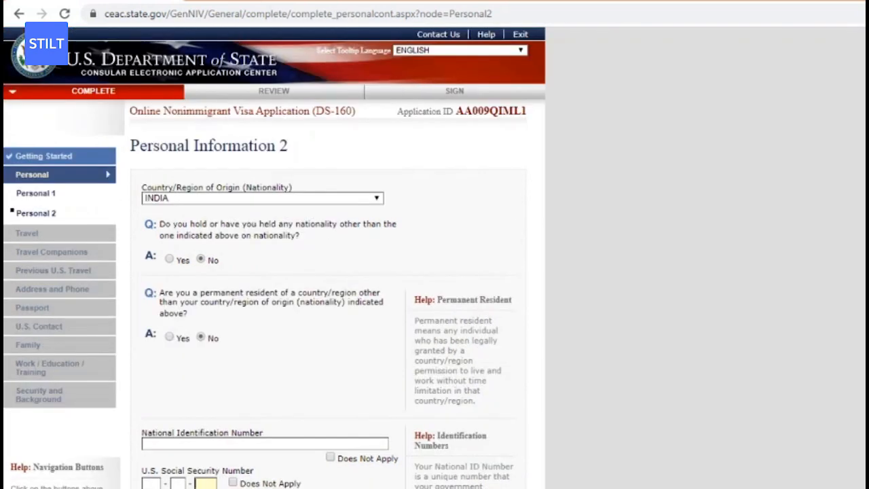
{"action": "scroll", "coordinate": [523, 331], "scroll_direction": "down", "scroll_amount": 2}
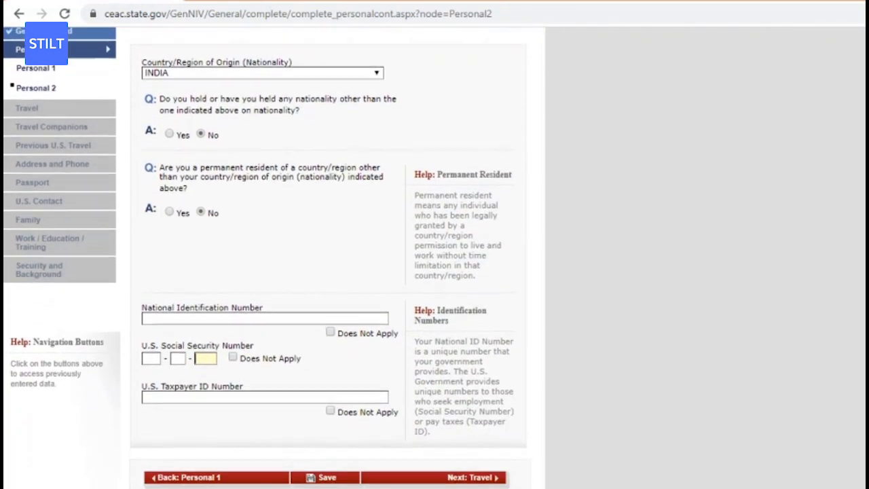
Enter the national identification number, mark SSN and Taxpayer ID as Does Not Apply, and save.
{"action": "left_click", "coordinate": [343, 314]}
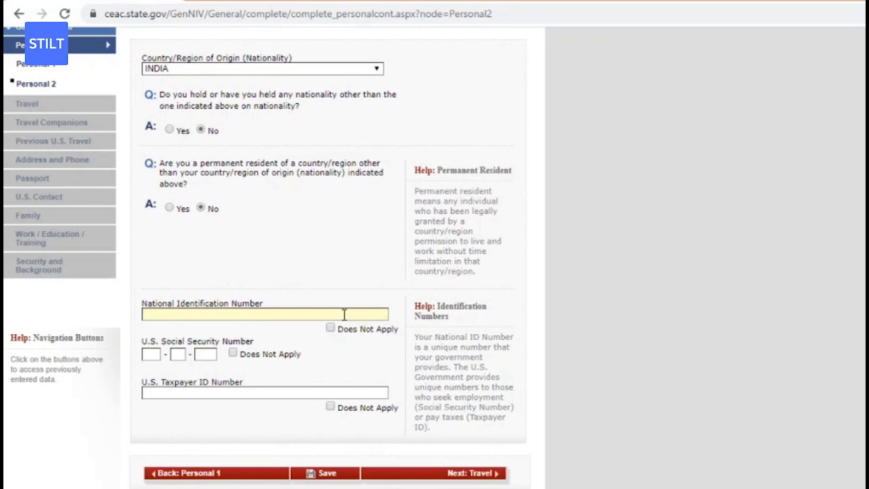
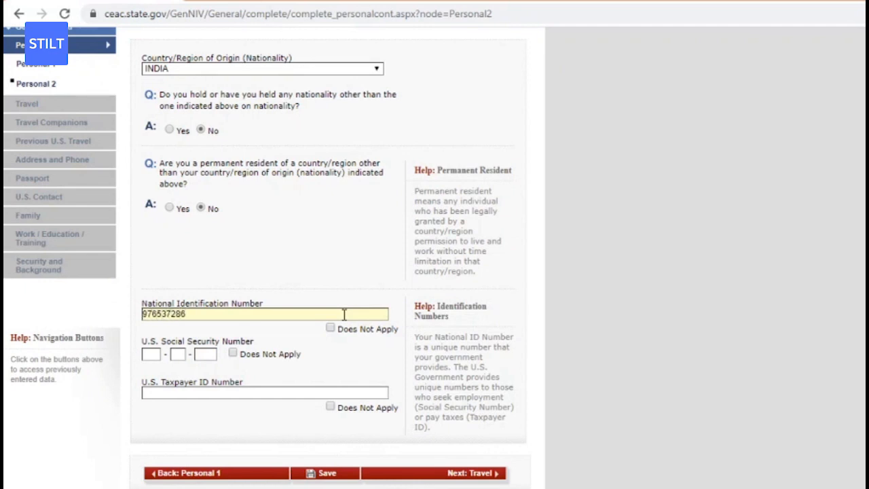
{"action": "left_click", "coordinate": [232, 355]}
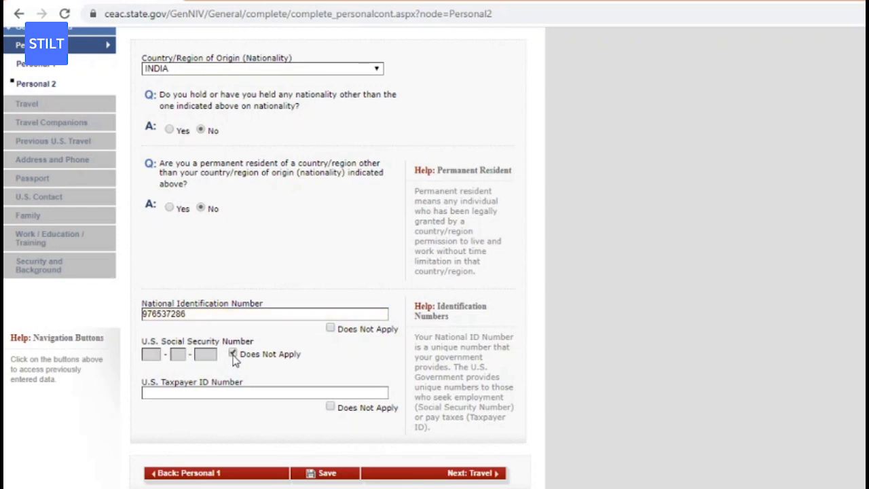
{"action": "left_click", "coordinate": [333, 407]}
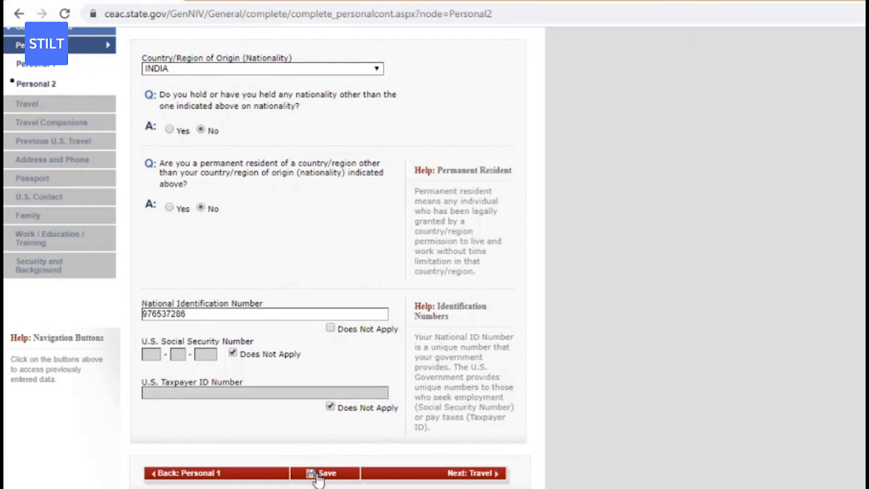
{"action": "left_click", "coordinate": [317, 476]}
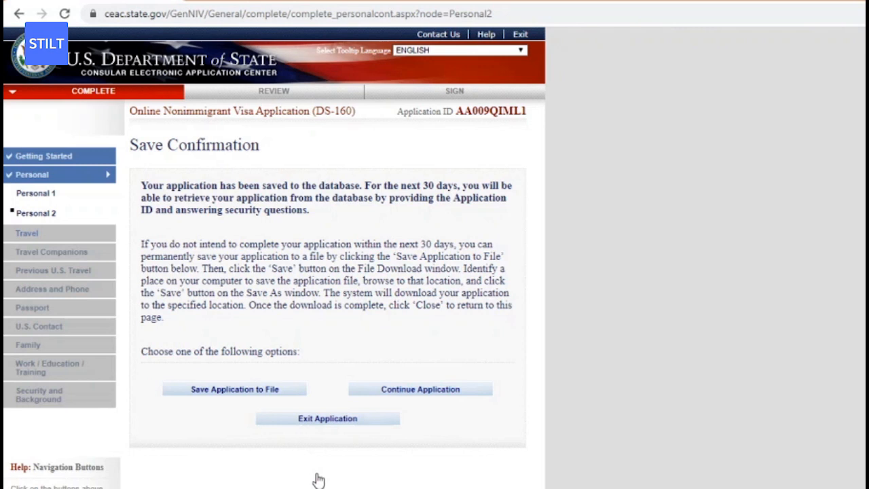
On the Travel page, set Purpose of Trip to TEMP. BUSINESS PLEASURE VISITOR (B).
{"action": "left_click", "coordinate": [46, 234]}
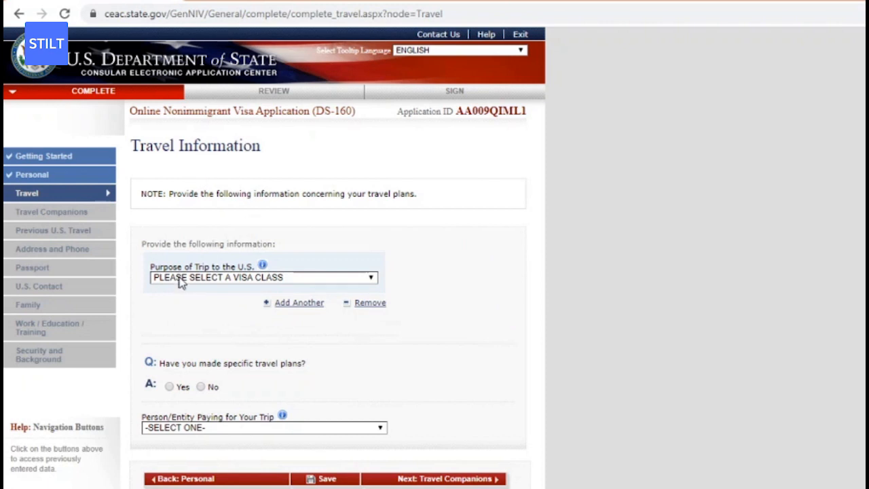
{"action": "left_click", "coordinate": [290, 278]}
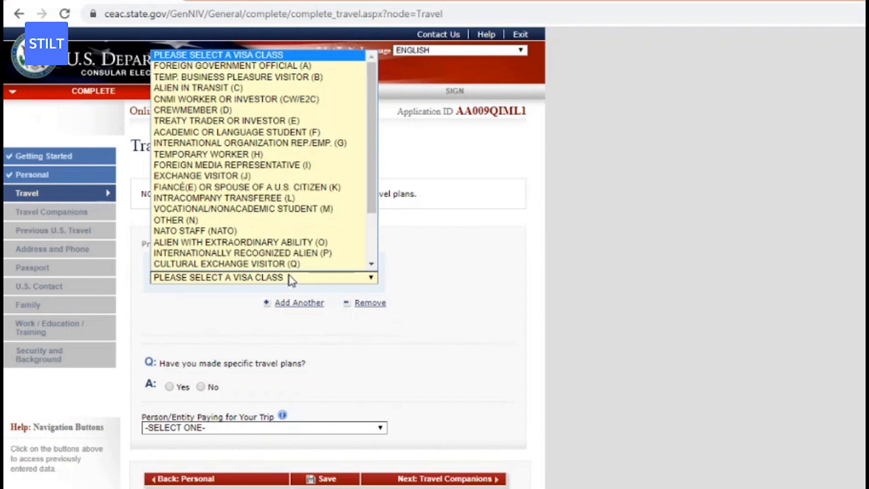
{"action": "left_click_drag", "start_coordinate": [370, 167], "coordinate": [372, 231]}
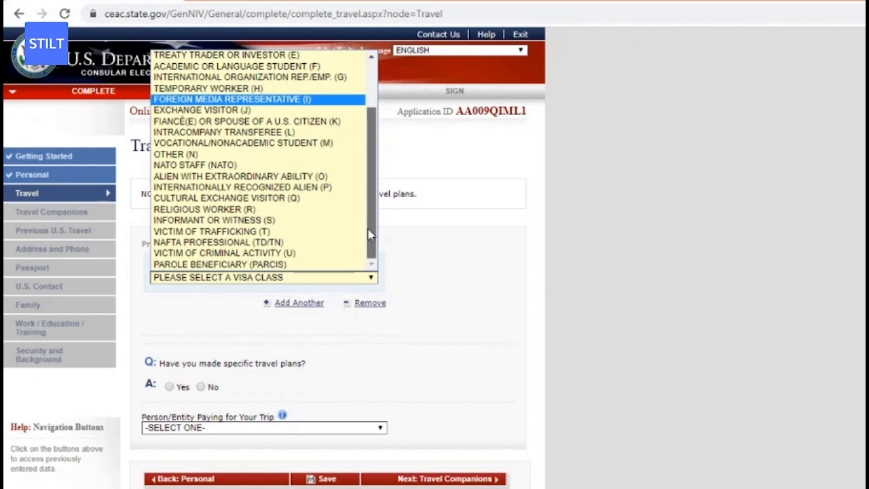
{"action": "scroll", "coordinate": [363, 199], "scroll_direction": "up", "scroll_amount": 1}
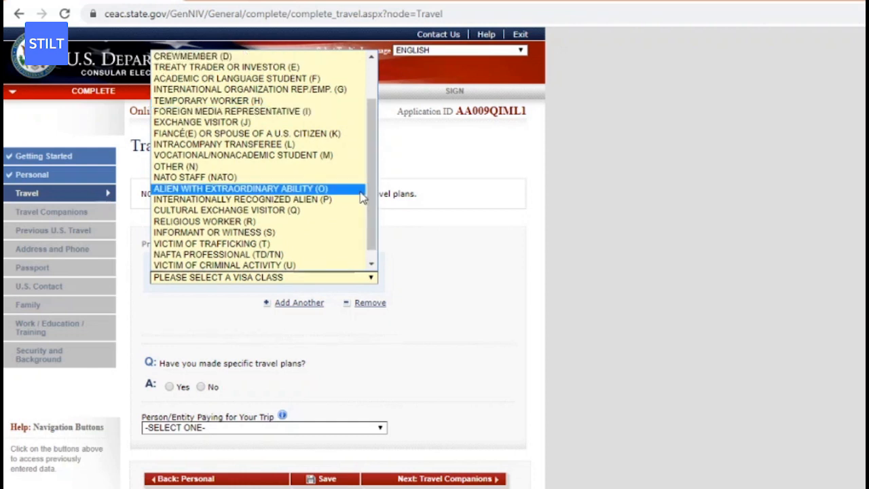
{"action": "left_click_drag", "start_coordinate": [370, 195], "coordinate": [367, 160]}
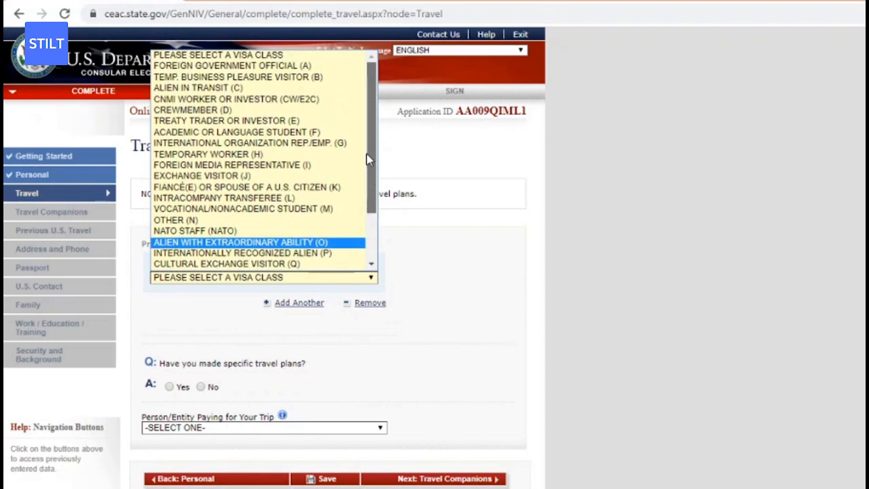
{"action": "left_click", "coordinate": [305, 77]}
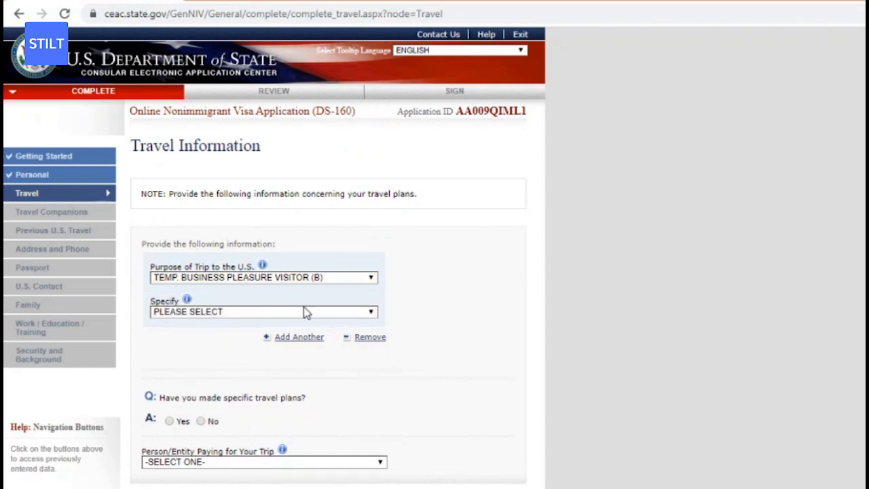
{"action": "left_click", "coordinate": [330, 277]}
{"action": "scroll", "coordinate": [292, 190], "scroll_direction": "down", "scroll_amount": 1}
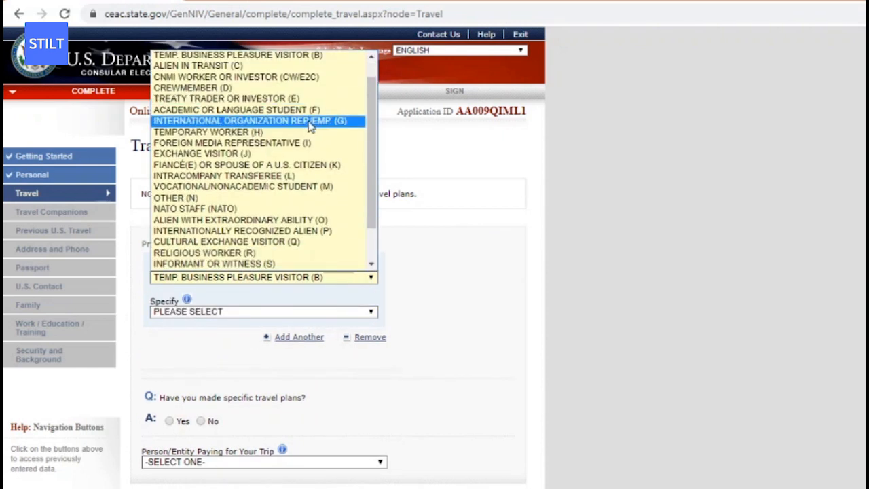
{"action": "left_click_drag", "start_coordinate": [374, 136], "coordinate": [372, 120]}
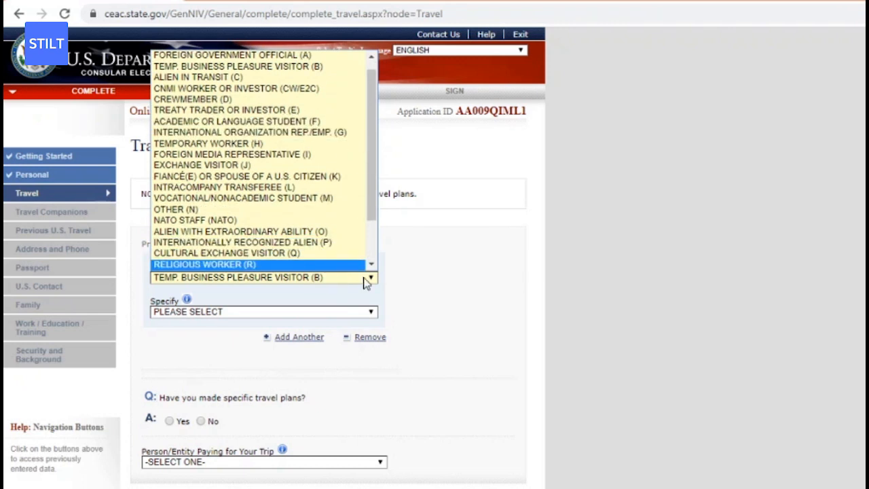
{"action": "left_click", "coordinate": [456, 284]}
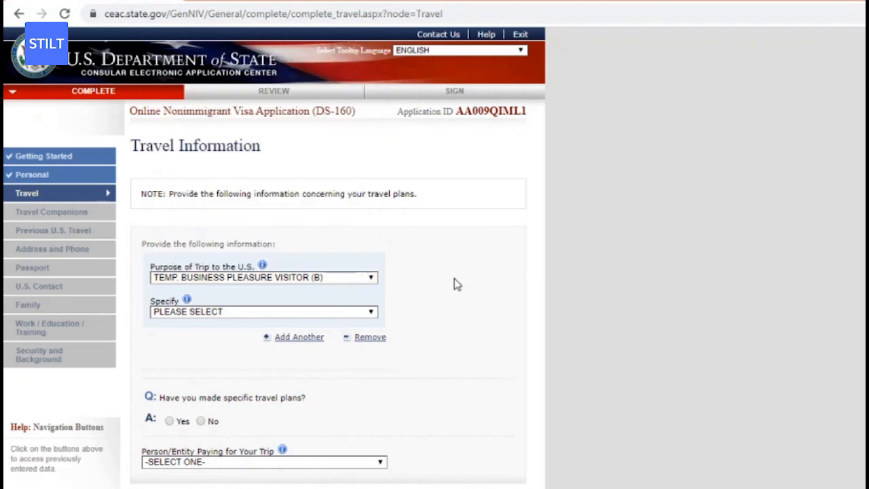
Specify the visa type as BUSINESS & TOURISM (B1/B2).
{"action": "left_click", "coordinate": [253, 313]}
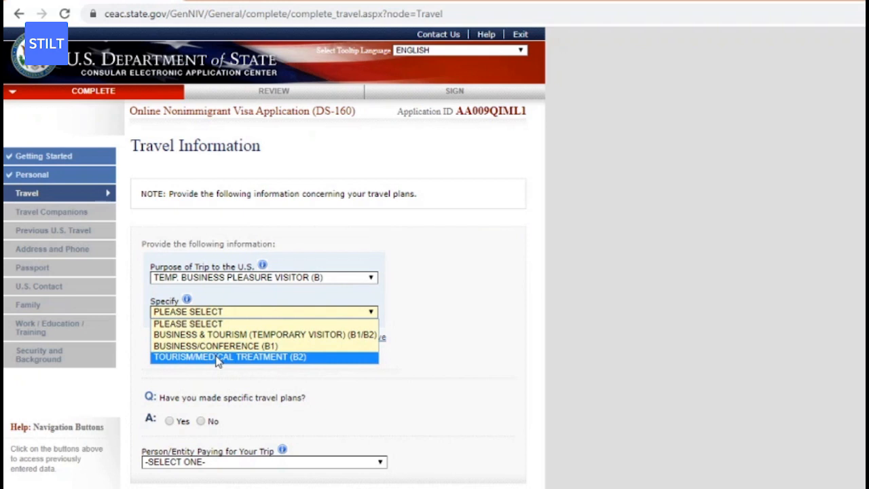
{"action": "left_click", "coordinate": [263, 335]}
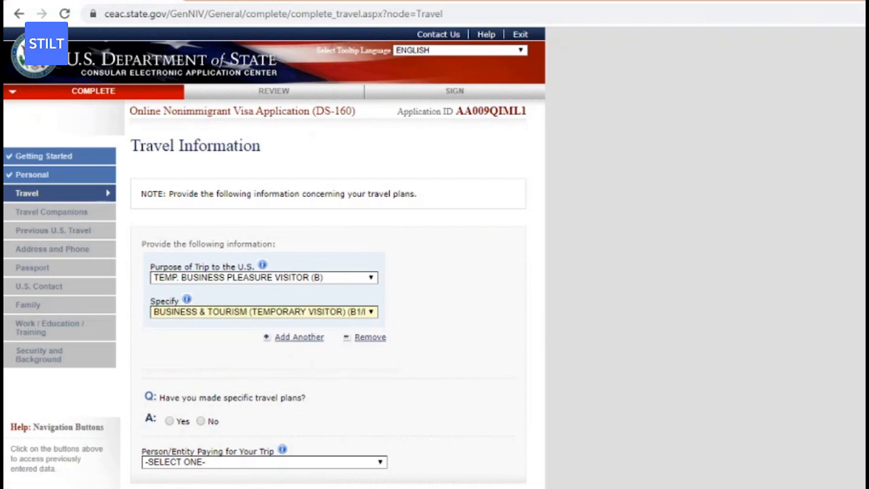
{"action": "scroll", "coordinate": [862, 317], "scroll_direction": "down", "scroll_amount": 2}
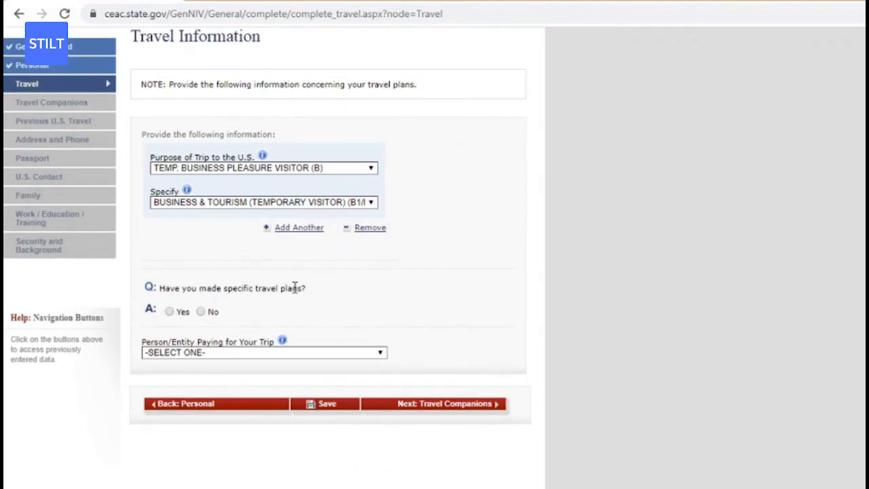
Answer No to specific travel plans and set the arrival day to 02 and month to SEP.
{"action": "left_click", "coordinate": [201, 313]}
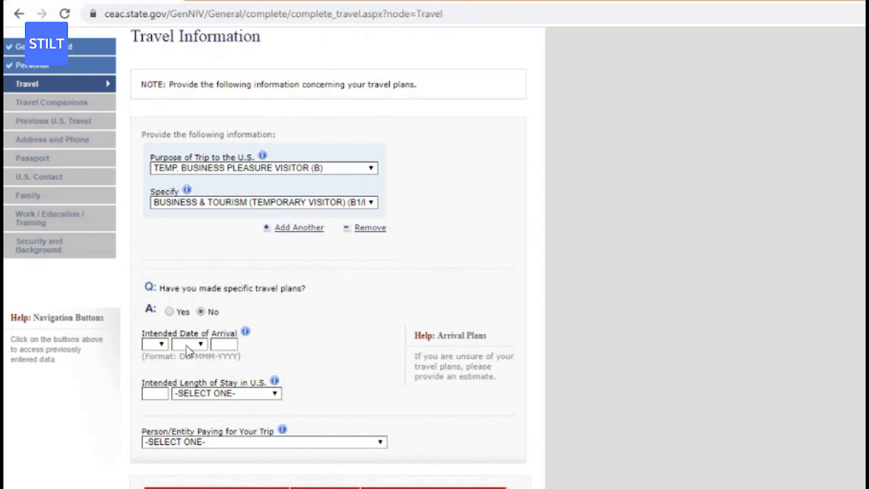
{"action": "left_click", "coordinate": [162, 346]}
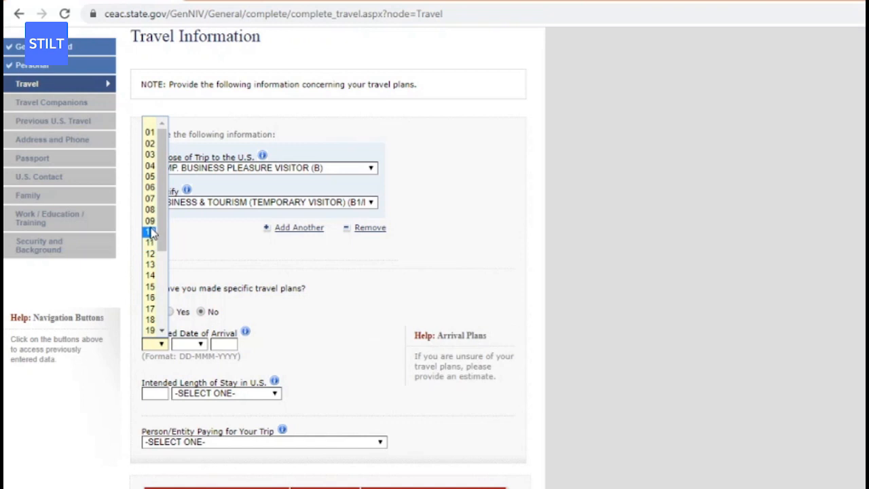
{"action": "left_click", "coordinate": [149, 145]}
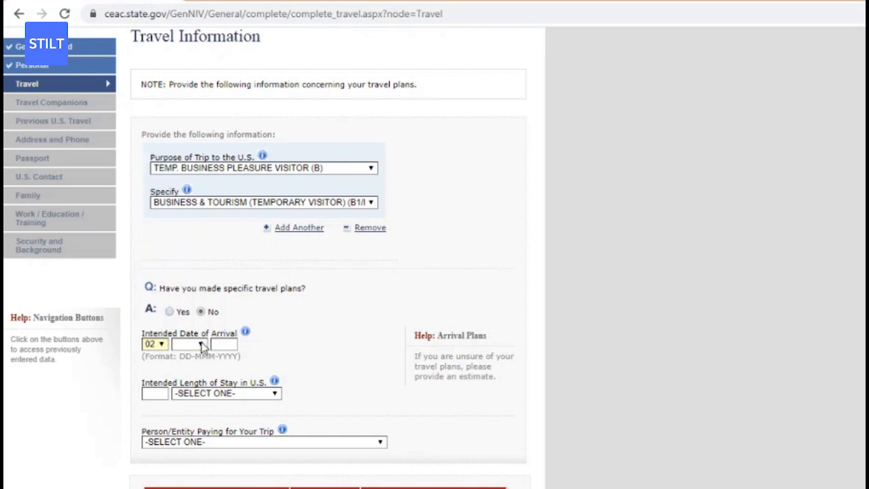
{"action": "left_click", "coordinate": [202, 345]}
{"action": "left_click", "coordinate": [184, 388]}
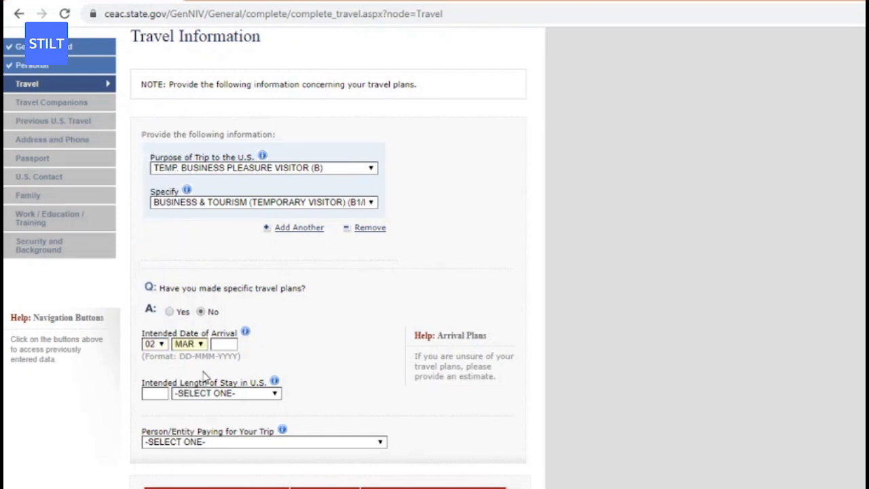
{"action": "left_click", "coordinate": [220, 344]}
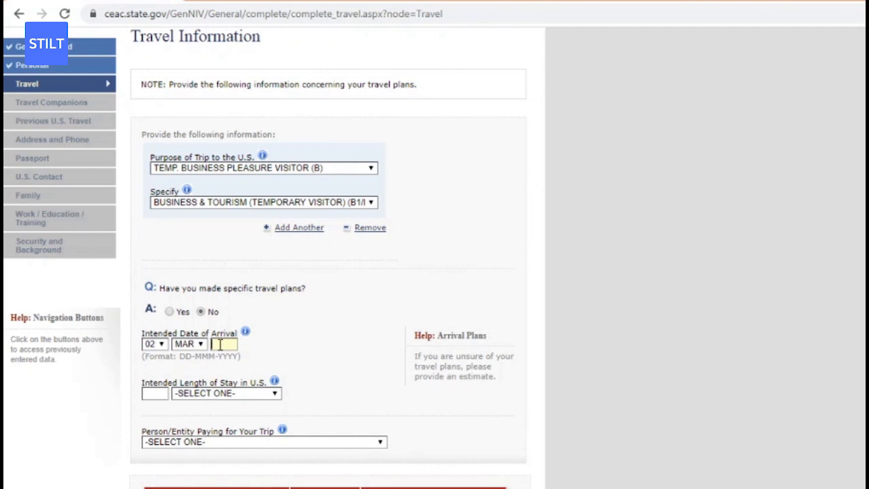
{"action": "left_click", "coordinate": [195, 345]}
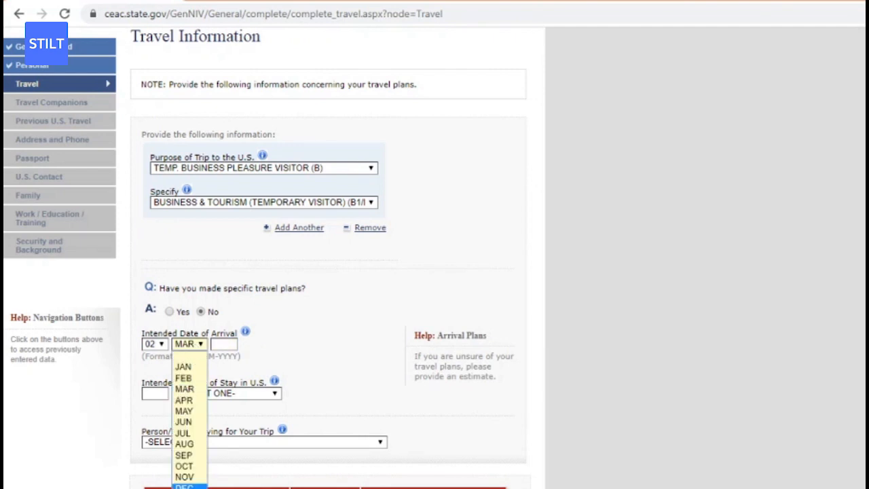
{"action": "left_click", "coordinate": [183, 455]}
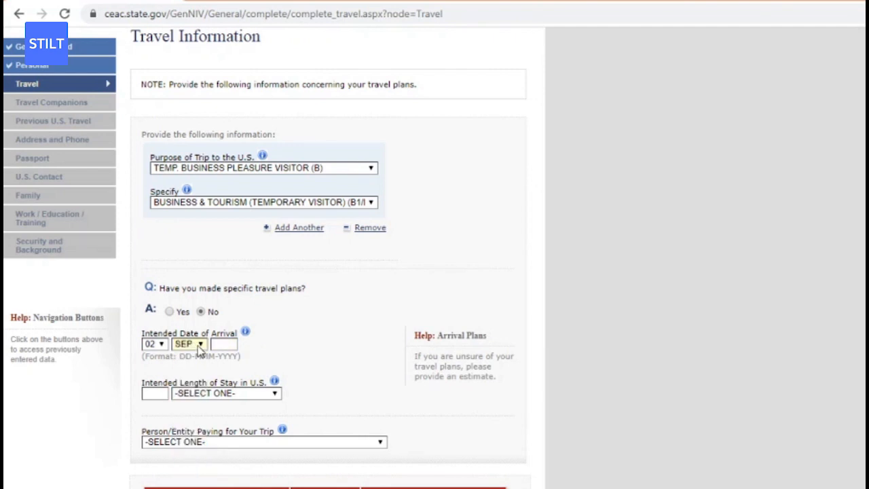
Enter 2020 as the arrival year.
{"action": "left_click", "coordinate": [220, 343]}
{"action": "type", "text": "2022"}
{"action": "key", "text": "BackSpace"}
{"action": "key", "text": "BackSpace"}
{"action": "key", "text": "BackSpace"}
{"action": "type", "text": "029"}
{"action": "key", "text": "BackSpace"}
{"action": "type", "text": "0"}
Set the length of stay unit to MONTH(S) and enter 1.
{"action": "left_click", "coordinate": [184, 397]}
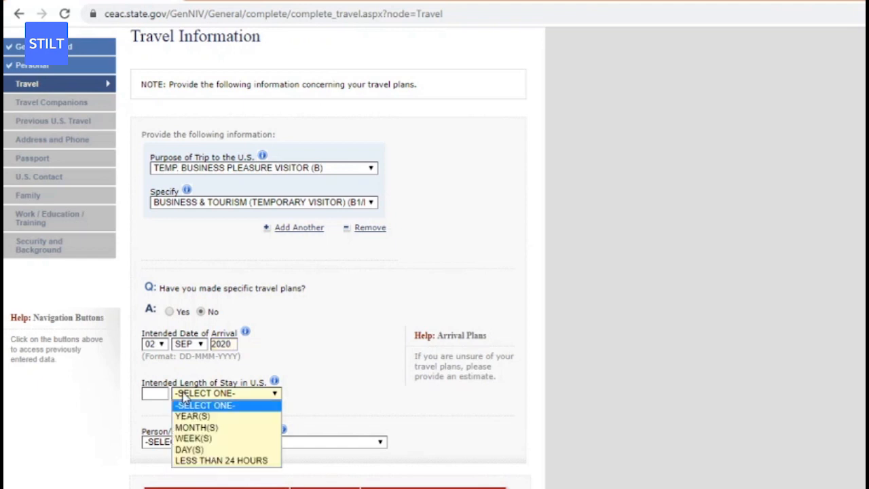
{"action": "left_click", "coordinate": [190, 427]}
{"action": "left_click", "coordinate": [164, 395]}
{"action": "type", "text": "1"}
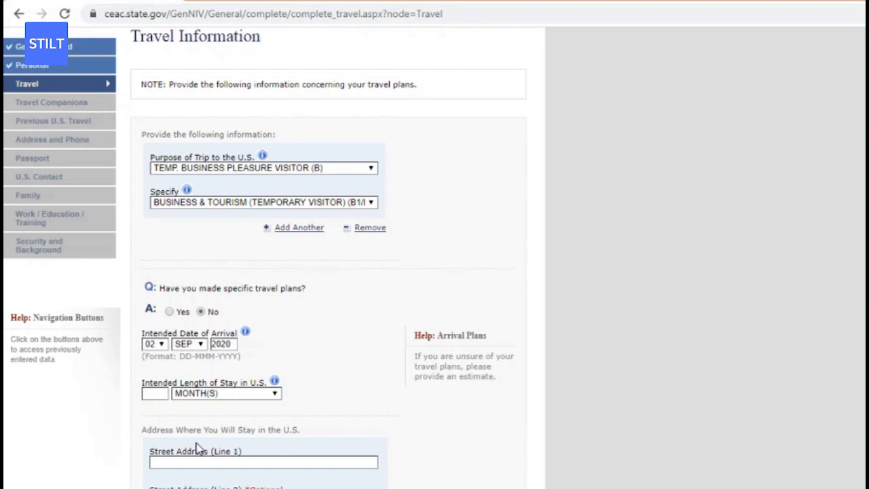
Fill the U.S. stay address from suggestions with city ATHENS and state OHIO.
{"action": "scroll", "coordinate": [197, 448], "scroll_direction": "down", "scroll_amount": 3}
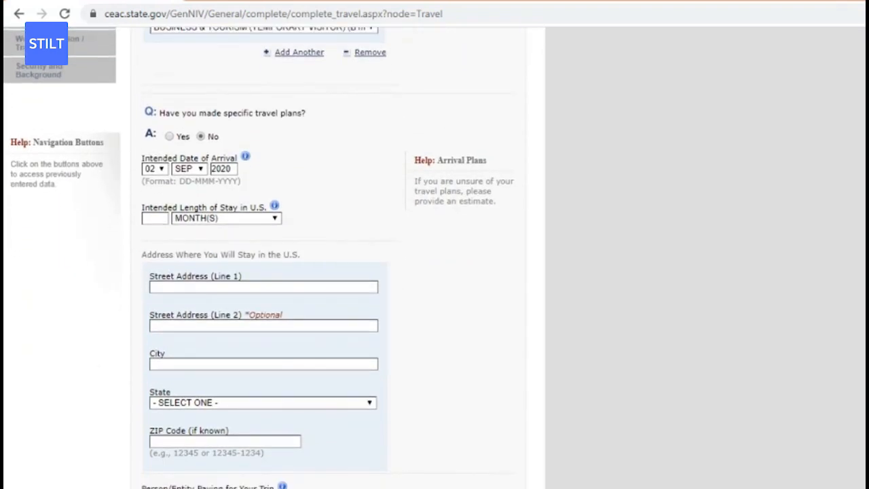
{"action": "scroll", "coordinate": [265, 258], "scroll_direction": "down", "scroll_amount": 1}
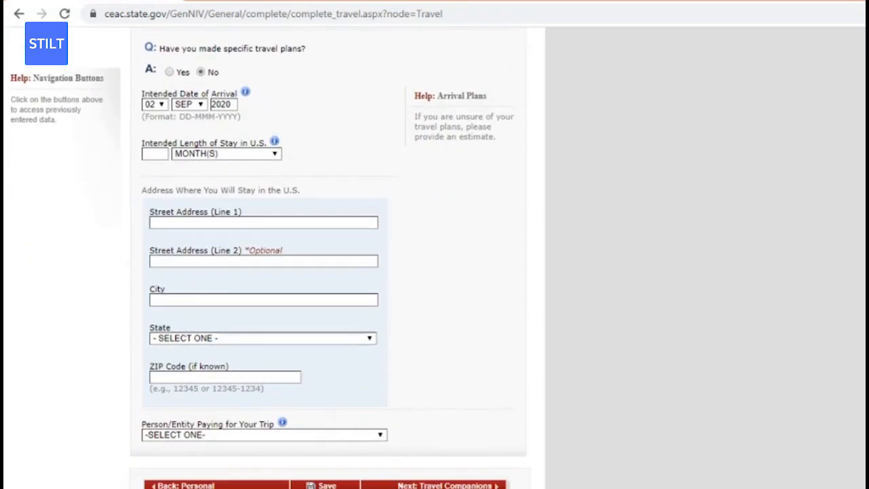
{"action": "left_click", "coordinate": [295, 224]}
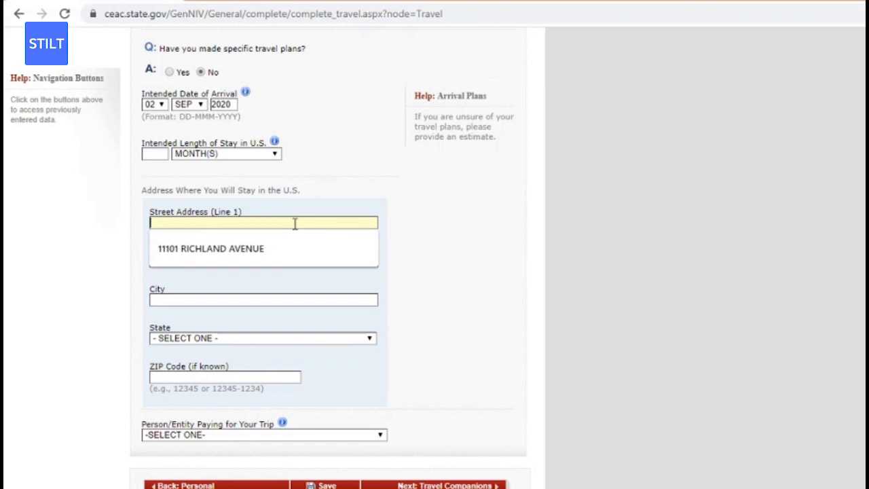
{"action": "left_click", "coordinate": [279, 248]}
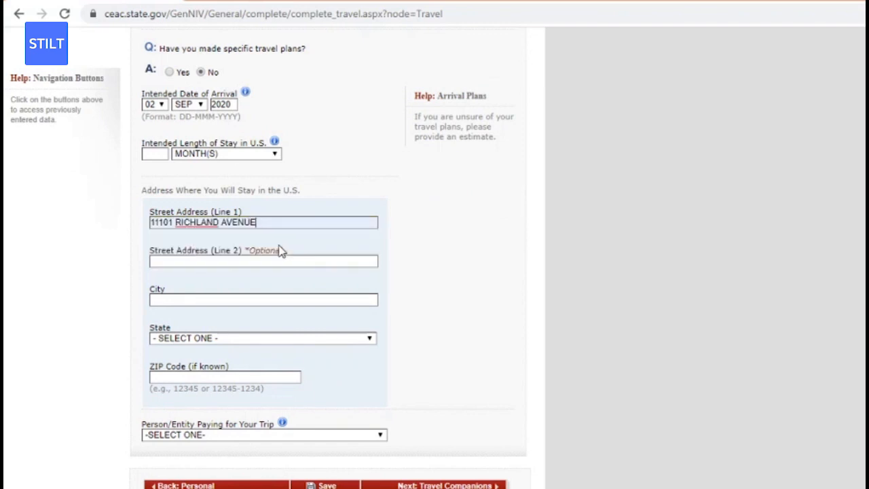
{"action": "left_click", "coordinate": [193, 264]}
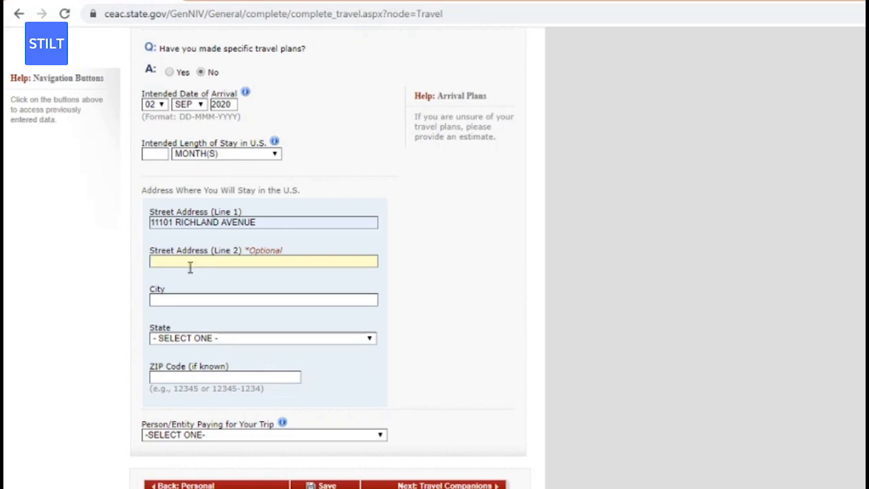
{"action": "left_click", "coordinate": [170, 303]}
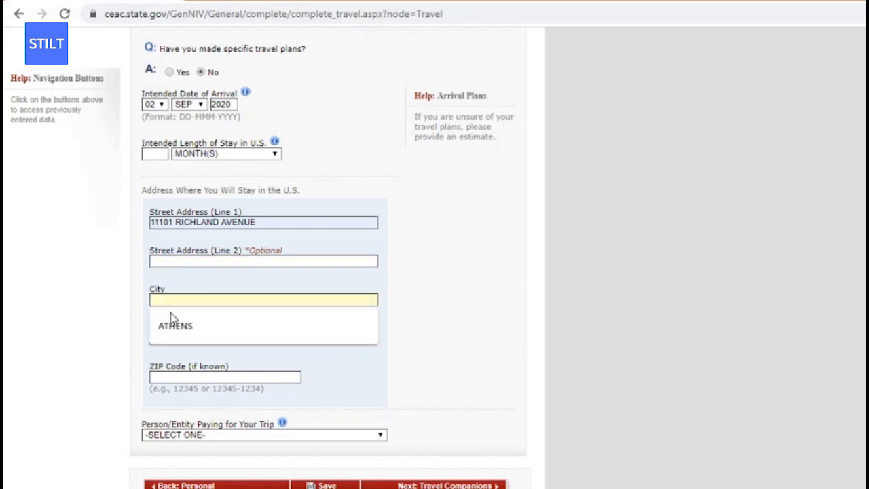
{"action": "left_click", "coordinate": [170, 325]}
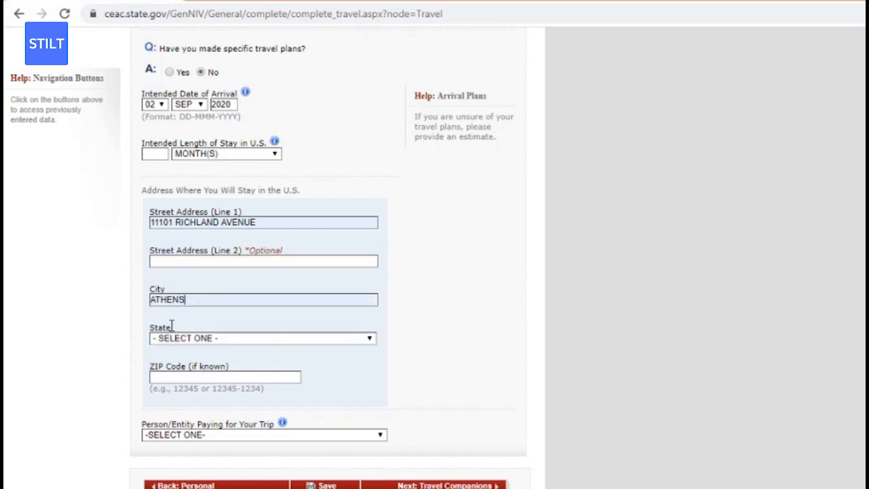
{"action": "left_click", "coordinate": [228, 339]}
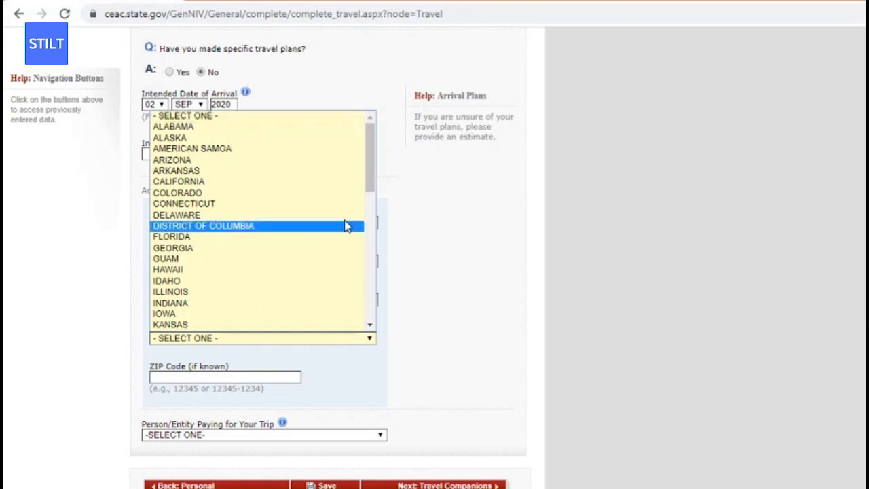
{"action": "left_click_drag", "start_coordinate": [370, 175], "coordinate": [370, 200]}
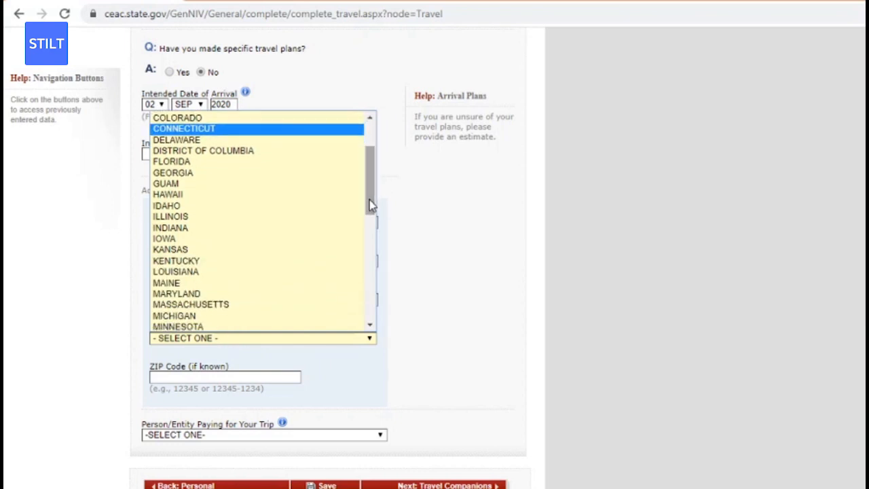
{"action": "key", "text": "o"}
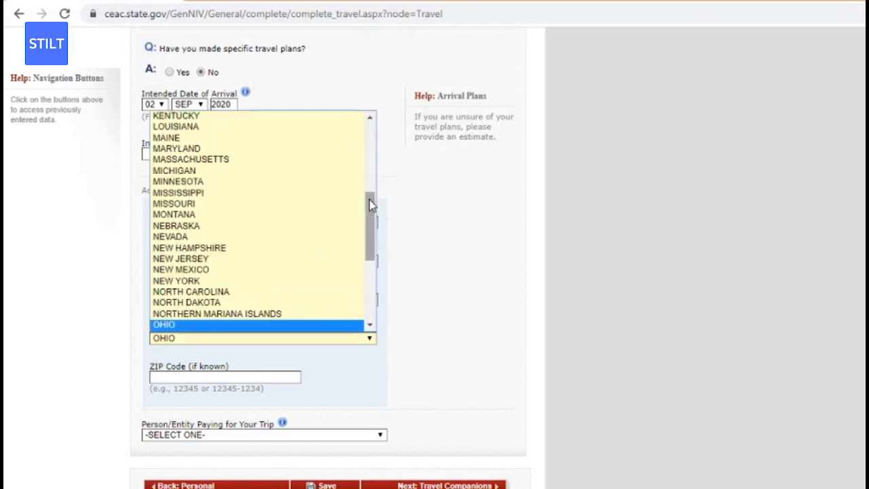
{"action": "key", "text": "Return"}
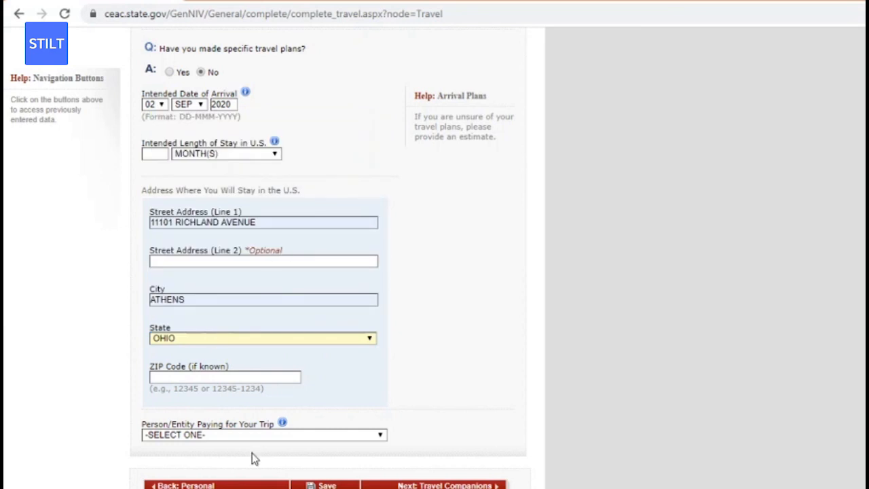
Set the person paying for the trip to SELF.
{"action": "left_click", "coordinate": [255, 434]}
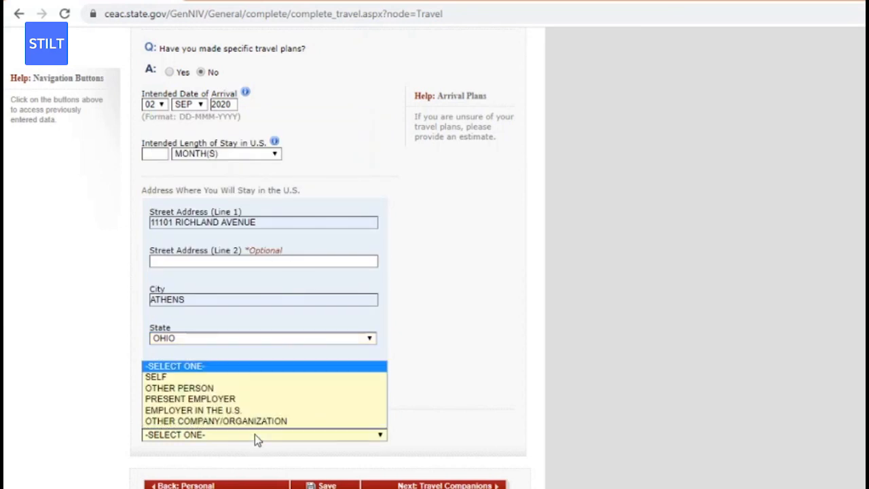
{"action": "left_click", "coordinate": [233, 379]}
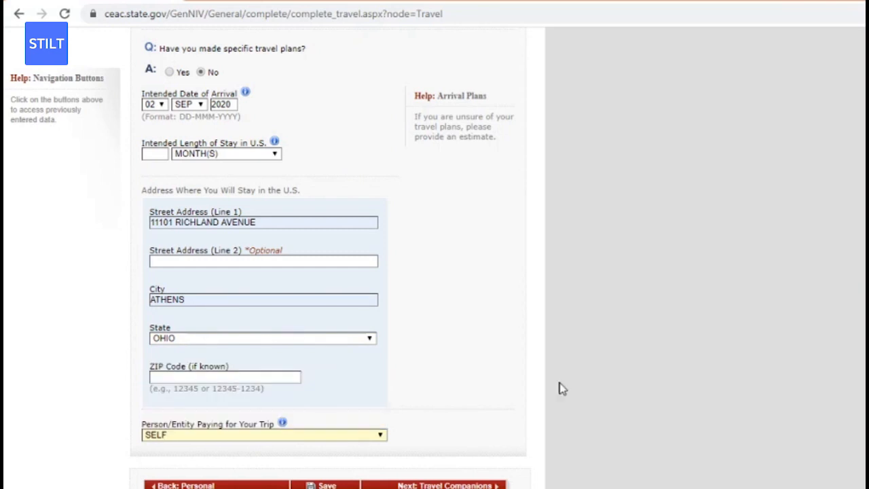
{"action": "scroll", "coordinate": [326, 258], "scroll_direction": "down", "scroll_amount": 2}
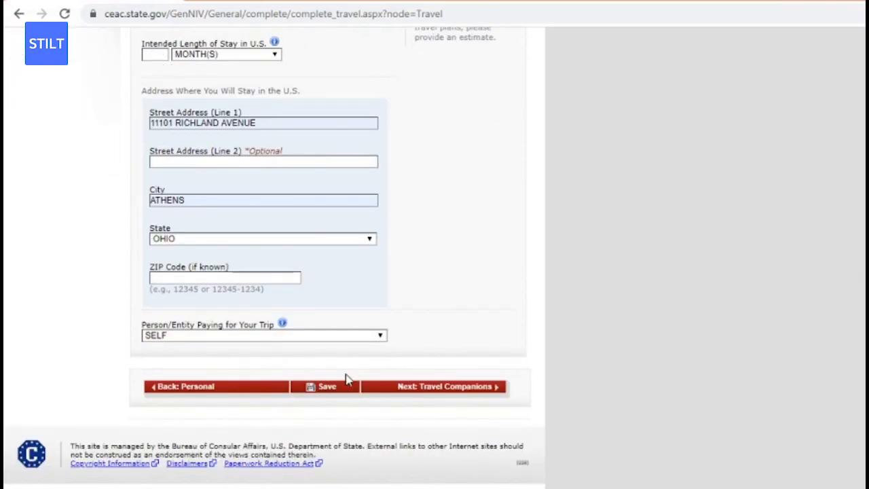
Fix the missing Length of Stay error by entering 01, then save Travel Information again.
{"action": "left_click", "coordinate": [333, 391]}
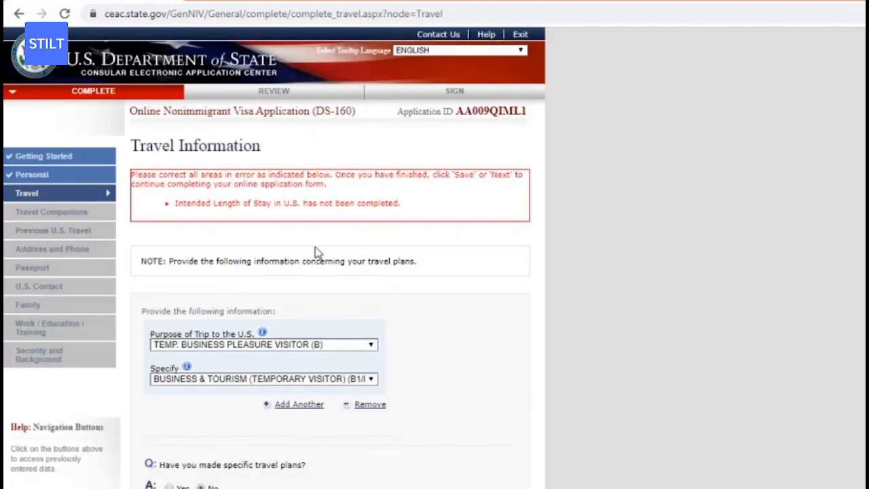
{"action": "scroll", "coordinate": [703, 276], "scroll_direction": "down", "scroll_amount": 4}
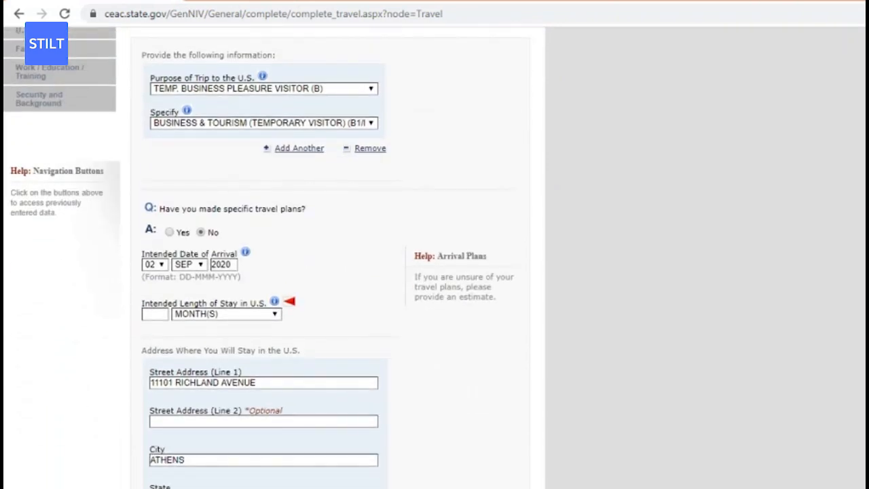
{"action": "scroll", "coordinate": [514, 314], "scroll_direction": "down", "scroll_amount": 3}
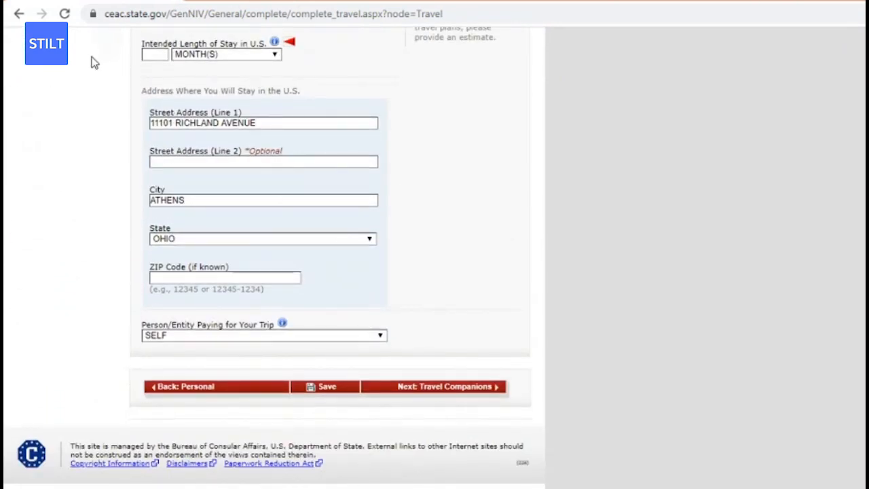
{"action": "left_click", "coordinate": [148, 59]}
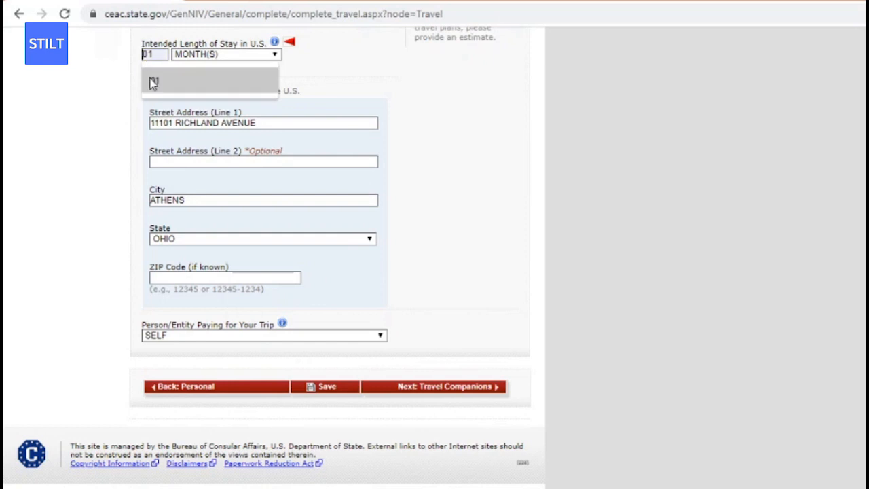
{"action": "left_click", "coordinate": [151, 83]}
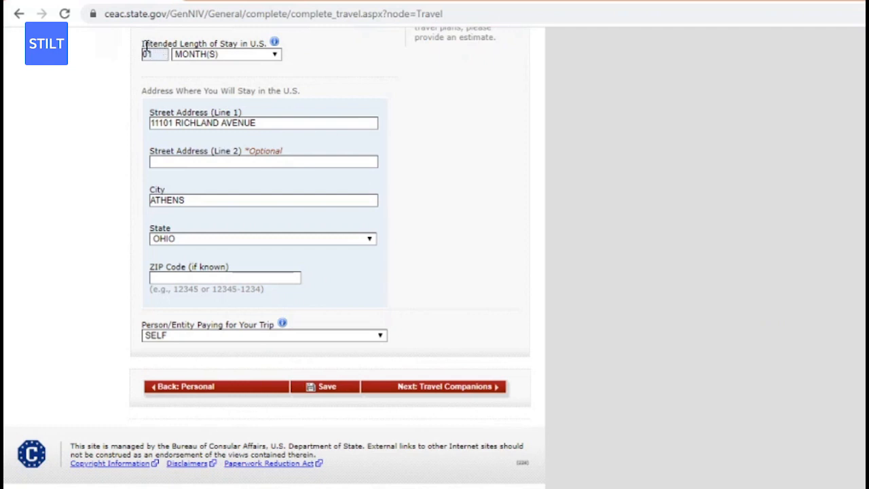
{"action": "left_click_drag", "start_coordinate": [145, 46], "coordinate": [256, 54]}
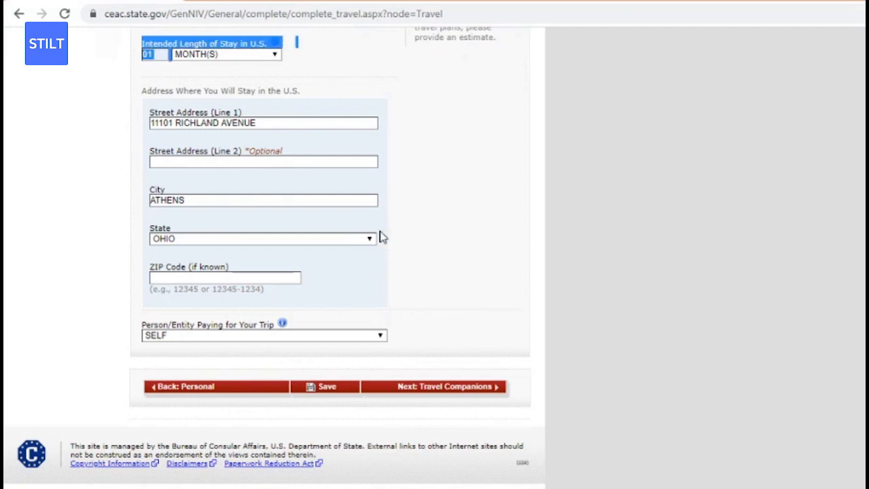
{"action": "left_click", "coordinate": [515, 293]}
{"action": "left_click", "coordinate": [326, 395]}
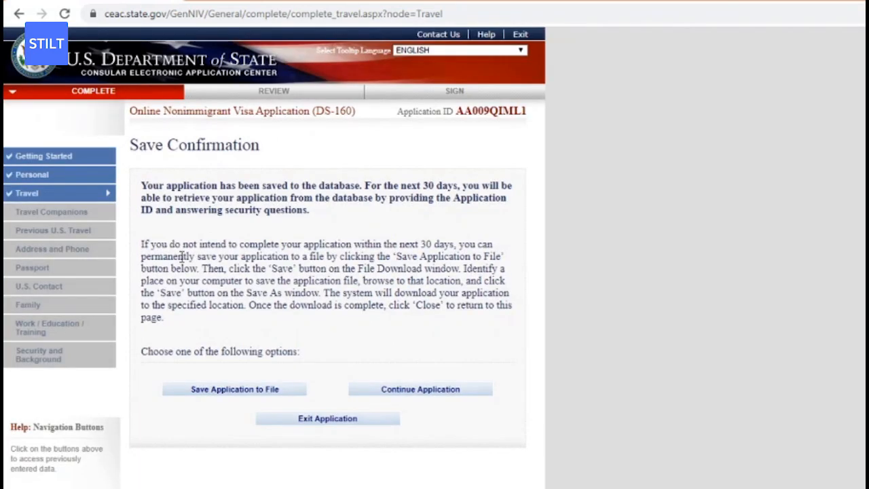
Continue the application from the save confirmation and proceed to Travel Companions.
{"action": "left_click", "coordinate": [59, 212]}
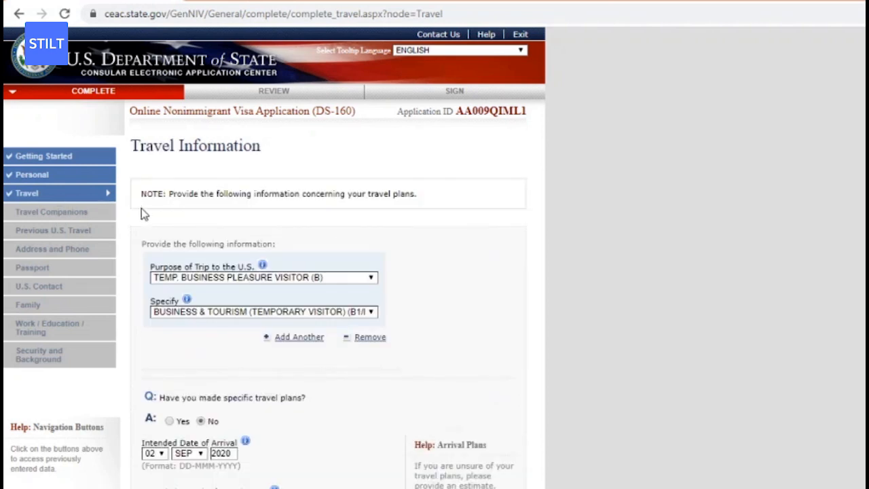
{"action": "left_click", "coordinate": [81, 213]}
{"action": "scroll", "coordinate": [332, 271], "scroll_direction": "down", "scroll_amount": 6}
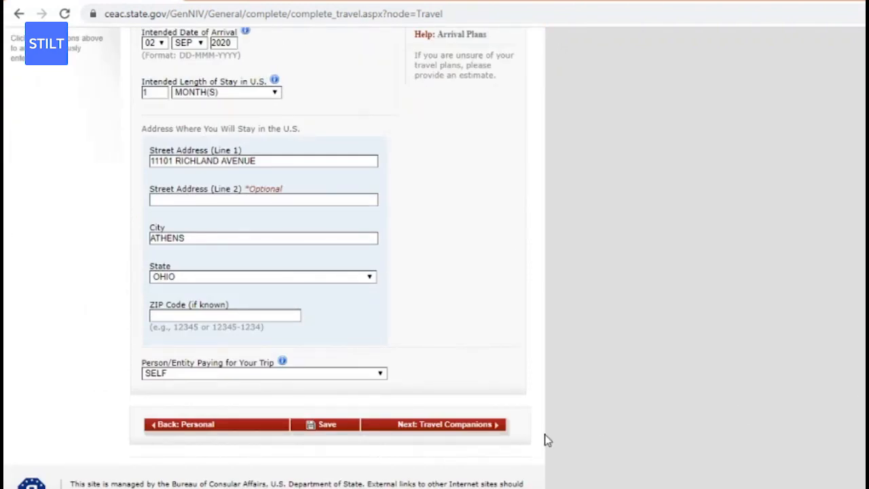
{"action": "left_click", "coordinate": [469, 425]}
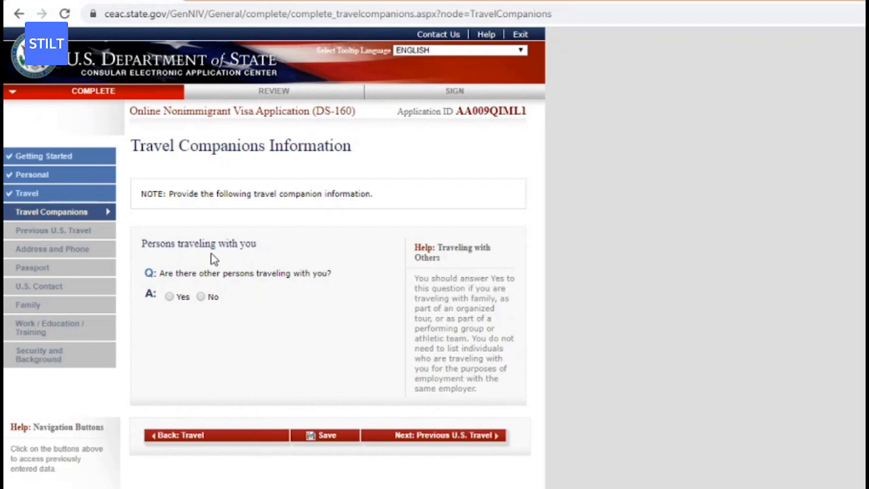
Answer No to other persons traveling and go to Previous U.S. Travel.
{"action": "left_click", "coordinate": [204, 300]}
{"action": "left_click", "coordinate": [423, 440]}
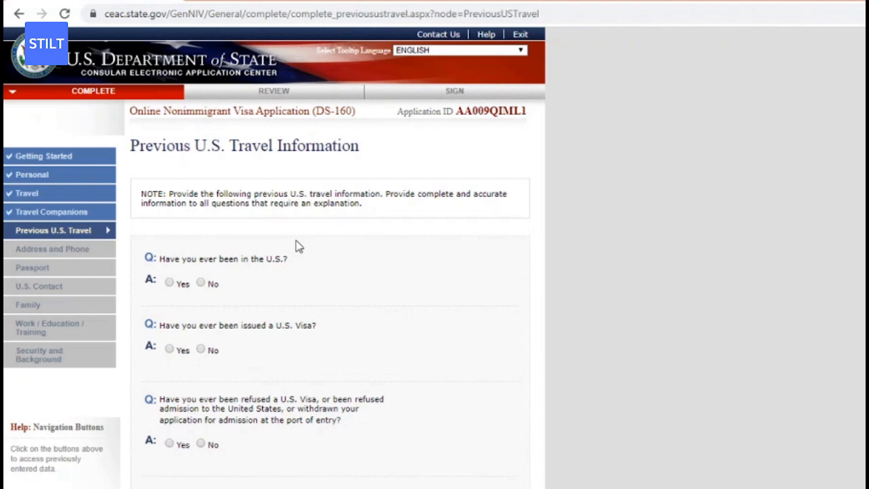
Answer No to prior U.S. visits, U.S. visas, visa refusals and immigrant petitions.
{"action": "left_click", "coordinate": [201, 284]}
{"action": "left_click", "coordinate": [202, 349]}
{"action": "scroll", "coordinate": [723, 389], "scroll_direction": "down", "scroll_amount": 2}
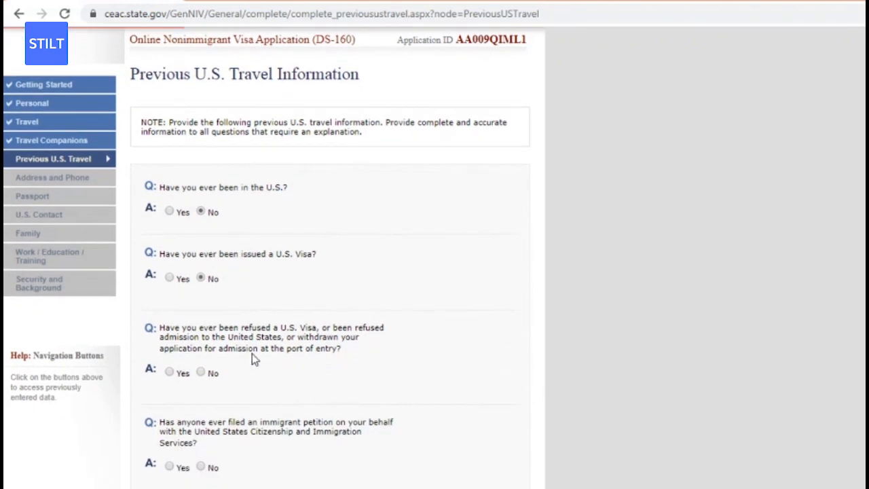
{"action": "left_click", "coordinate": [203, 373]}
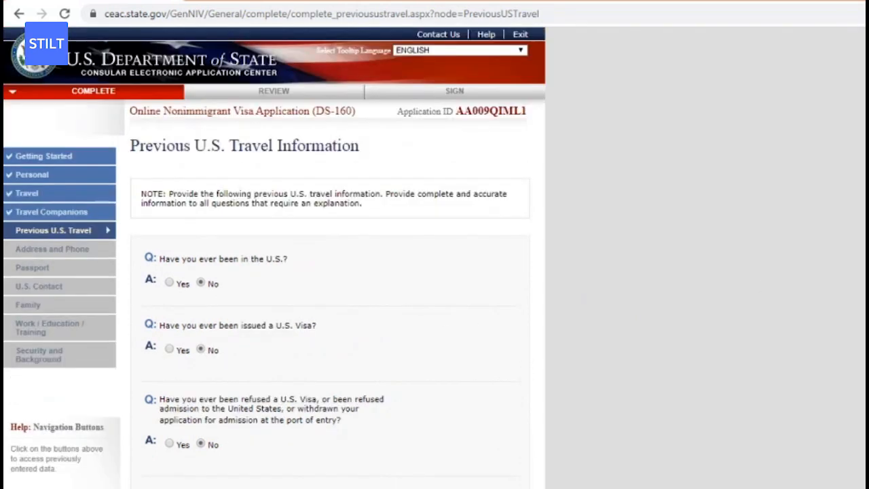
{"action": "scroll", "coordinate": [814, 282], "scroll_direction": "down", "scroll_amount": 2}
{"action": "scroll", "coordinate": [329, 271], "scroll_direction": "down", "scroll_amount": 1}
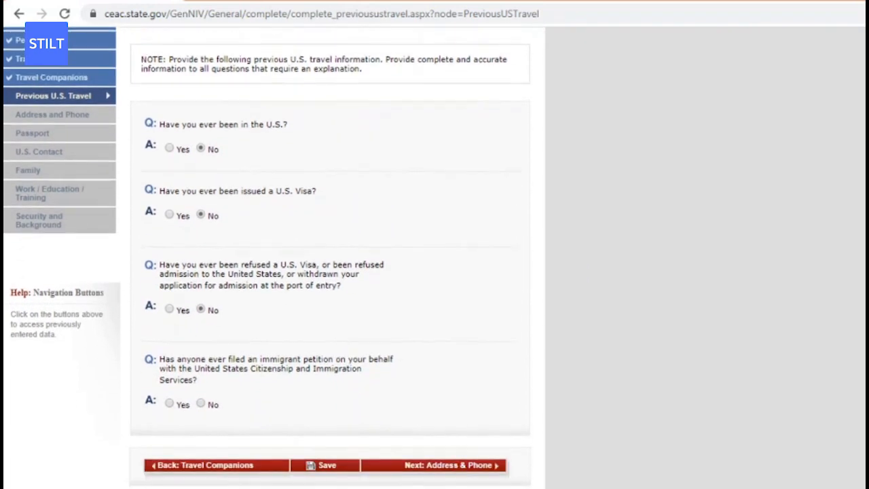
{"action": "scroll", "coordinate": [330, 272], "scroll_direction": "down", "scroll_amount": 1}
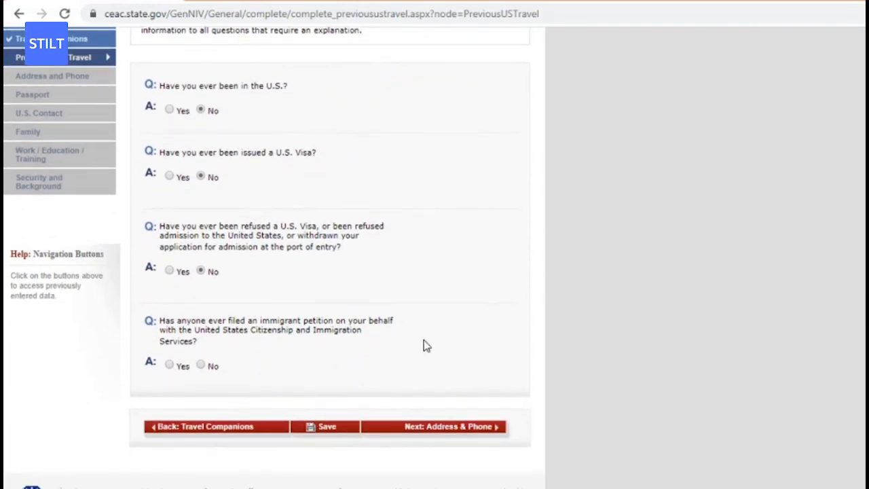
{"action": "left_click", "coordinate": [201, 365]}
Save the Previous U.S. Travel answers and go to Address and Phone.
{"action": "scroll", "coordinate": [206, 372], "scroll_direction": "up", "scroll_amount": 3}
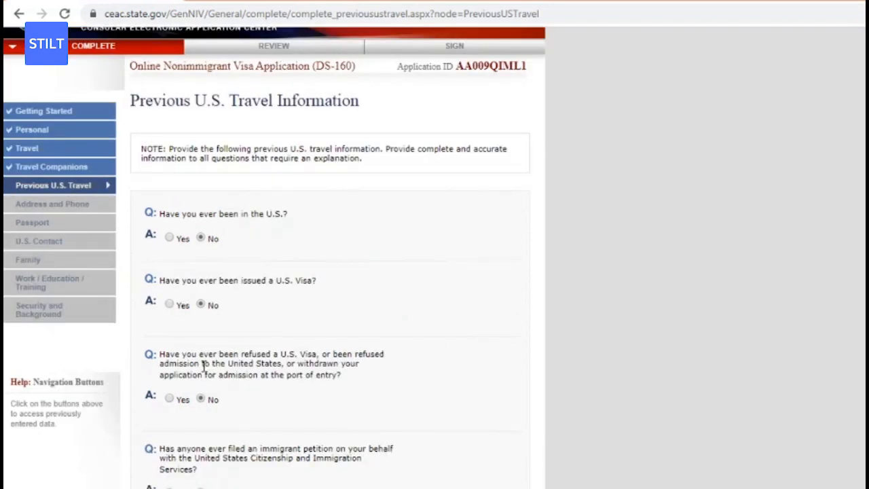
{"action": "scroll", "coordinate": [309, 346], "scroll_direction": "down", "scroll_amount": 3}
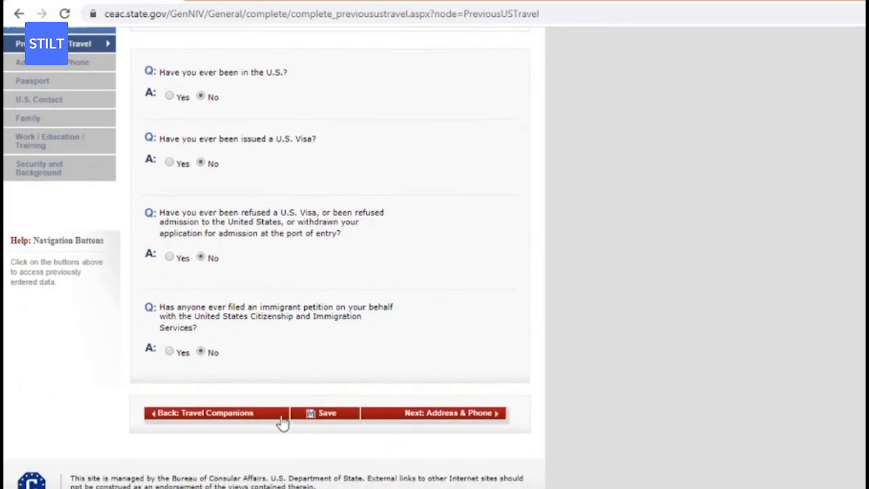
{"action": "left_click", "coordinate": [329, 416]}
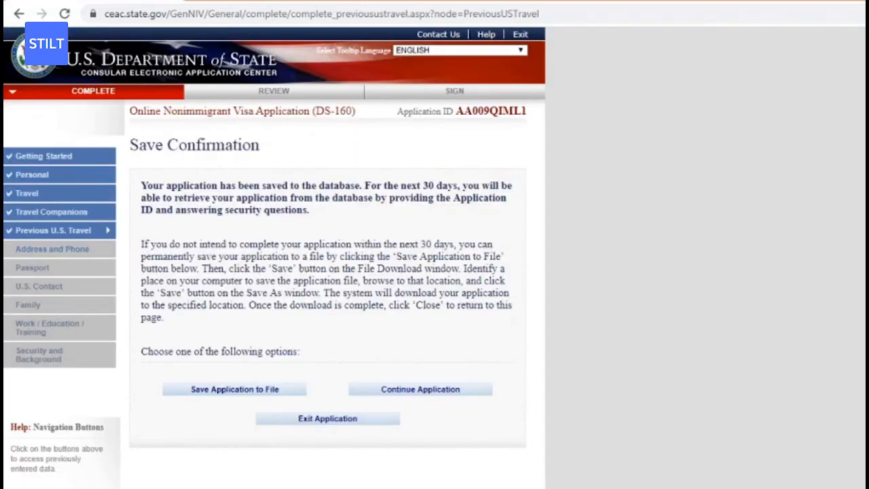
{"action": "left_click", "coordinate": [41, 249]}
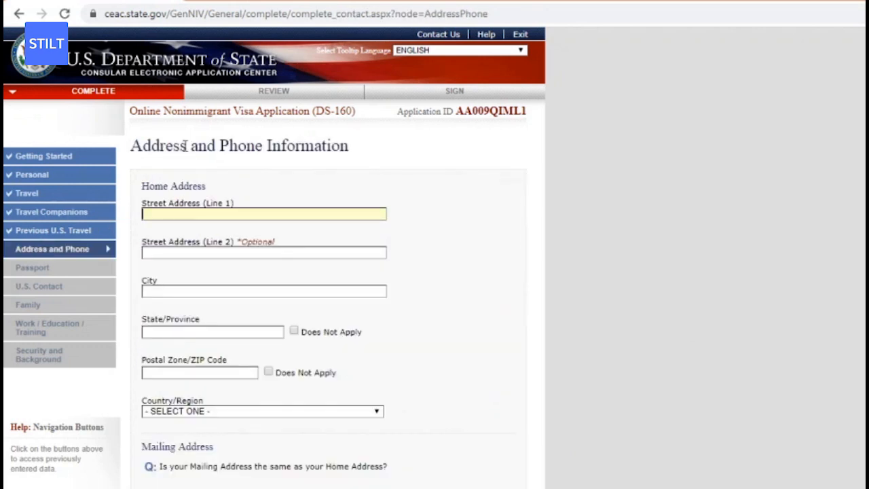
Enter the home street address with house number, city MUMBAI and state MAHARASHTRA.
{"action": "left_click", "coordinate": [251, 217]}
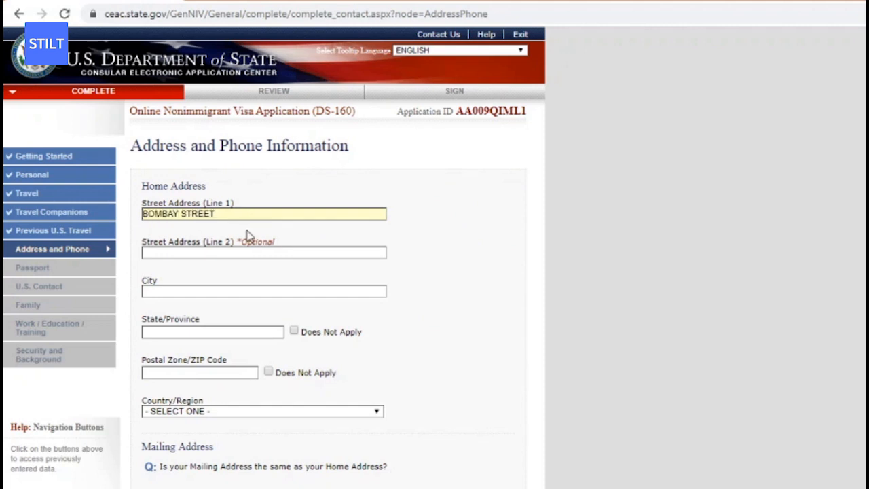
{"action": "left_click", "coordinate": [199, 290]}
{"action": "type", "text": "MU"}
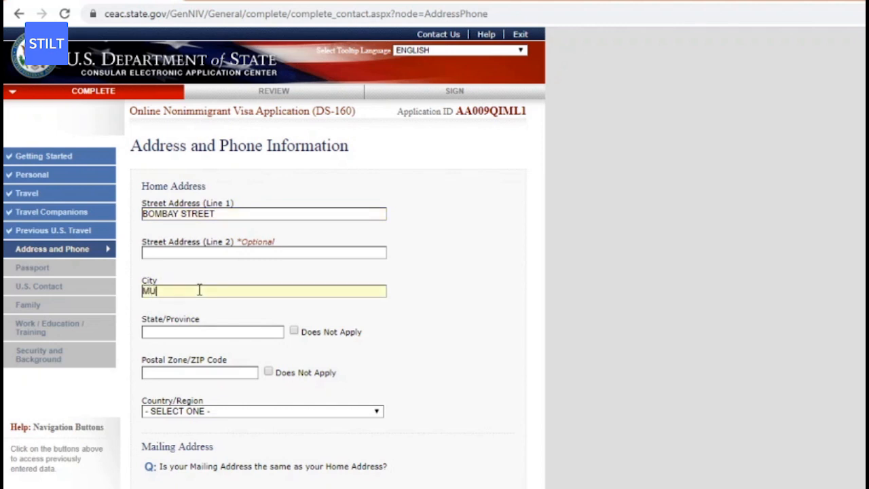
{"action": "type", "text": "MBAI"}
{"action": "left_click", "coordinate": [269, 215]}
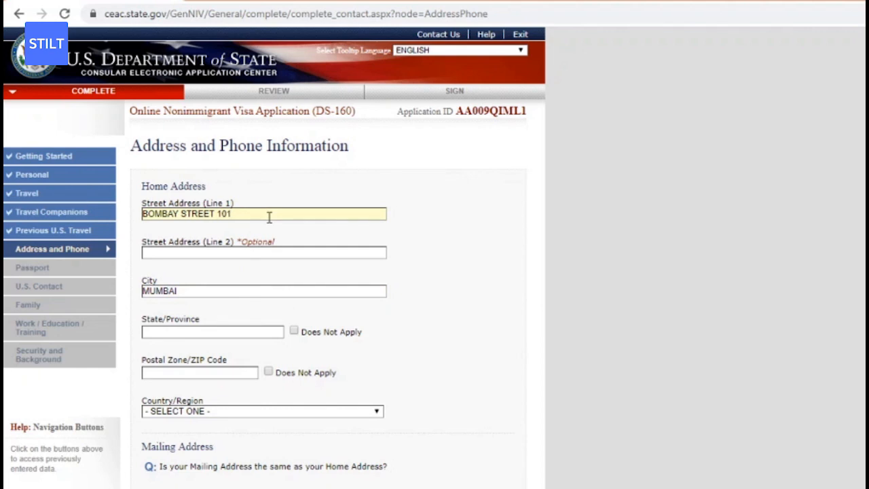
{"action": "left_click", "coordinate": [182, 330]}
{"action": "type", "text": "MAHA"}
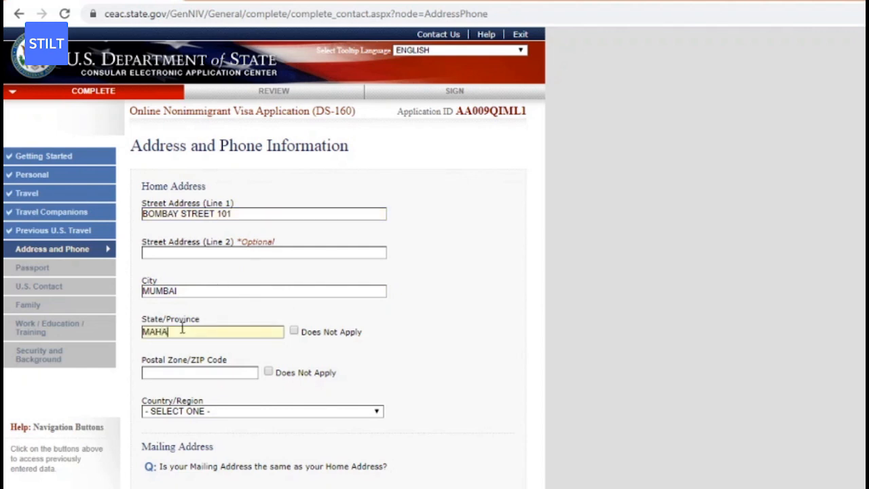
{"action": "type", "text": "RASHTRA"}
Choose INDIA as the home country and fill the postal code from the autofill suggestion.
{"action": "left_click", "coordinate": [226, 411]}
{"action": "key", "text": "i"}
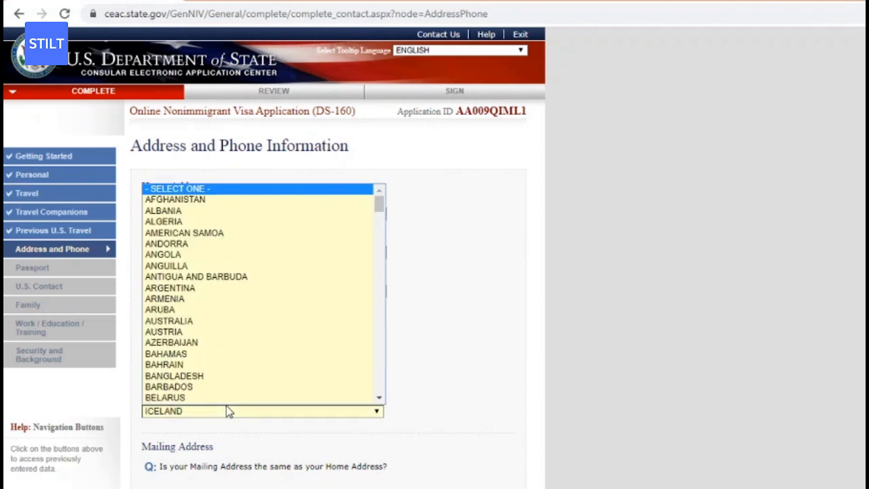
{"action": "key", "text": "n"}
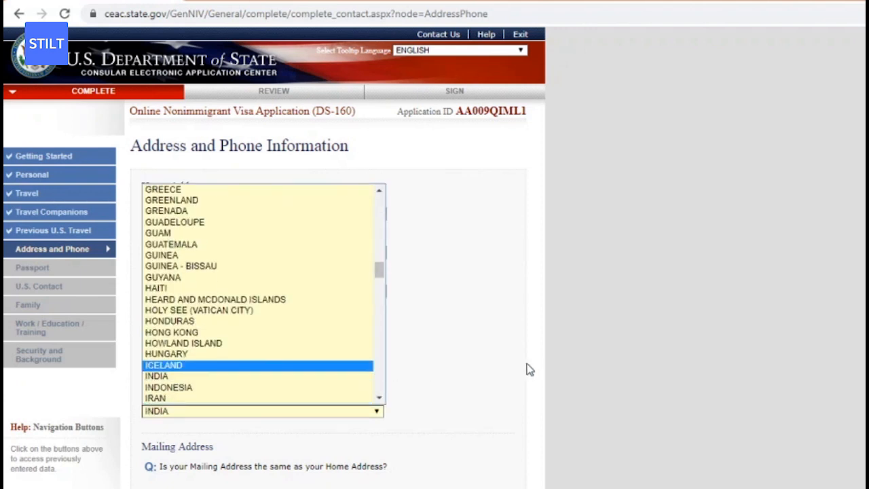
{"action": "left_click", "coordinate": [351, 378]}
{"action": "left_click", "coordinate": [247, 373]}
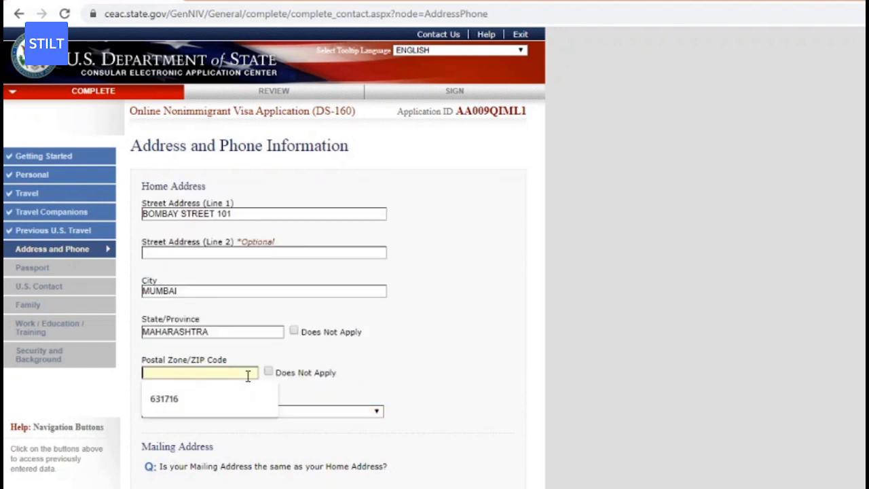
{"action": "left_click", "coordinate": [226, 398]}
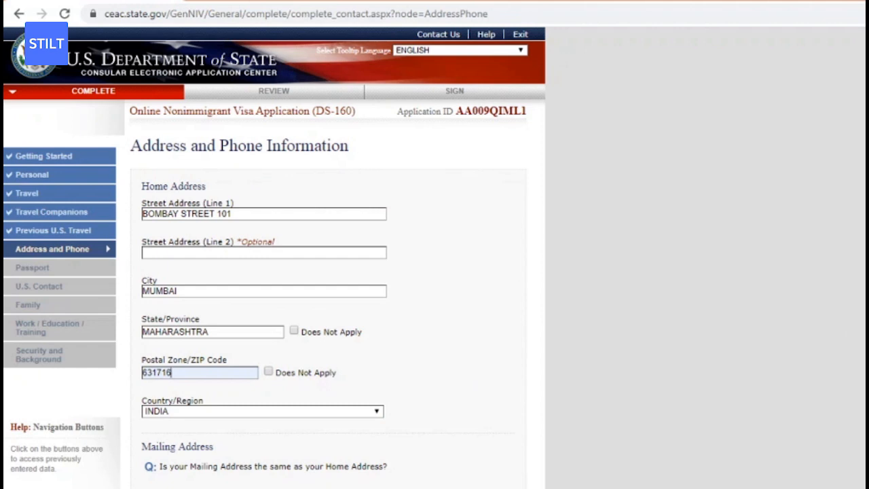
{"action": "scroll", "coordinate": [326, 257], "scroll_direction": "down", "scroll_amount": 6}
{"action": "scroll", "coordinate": [262, 260], "scroll_direction": "up", "scroll_amount": 1}
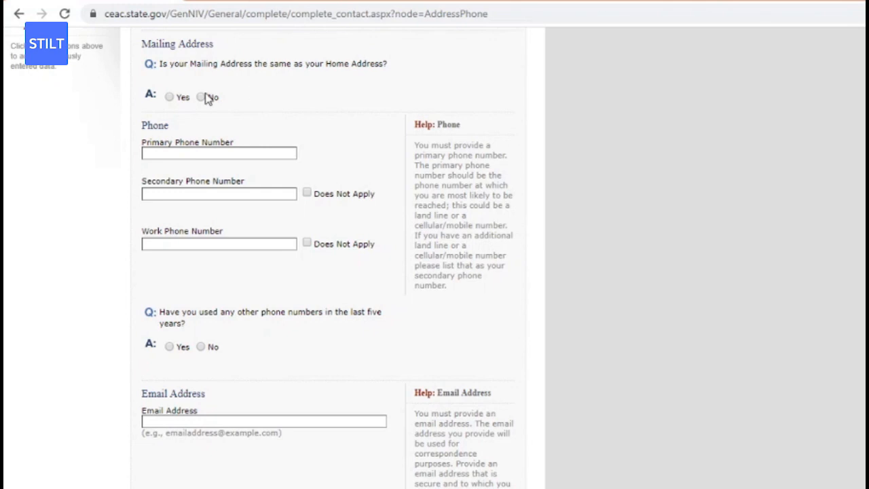
Mark the mailing address as the same as home and enter the primary phone number.
{"action": "left_click", "coordinate": [169, 97]}
{"action": "left_click", "coordinate": [192, 156]}
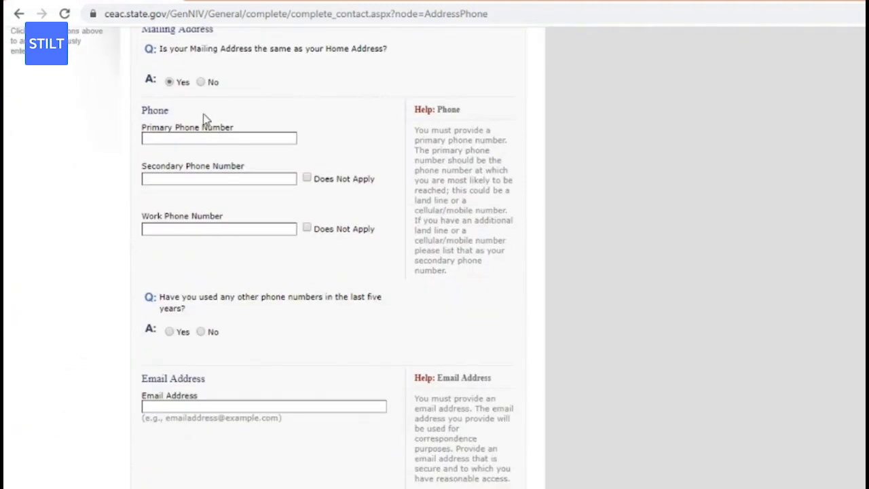
{"action": "left_click", "coordinate": [199, 137]}
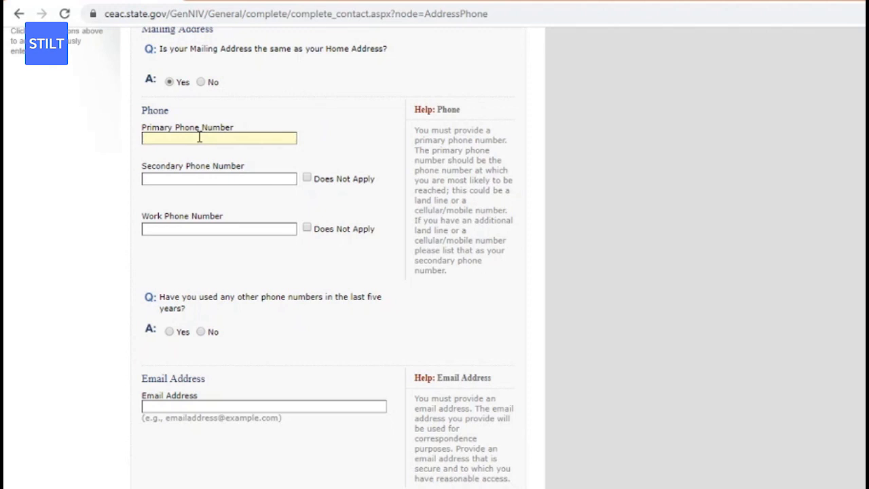
{"action": "type", "text": "5555555555"}
Answer No to having used other phone numbers.
{"action": "left_click", "coordinate": [200, 332]}
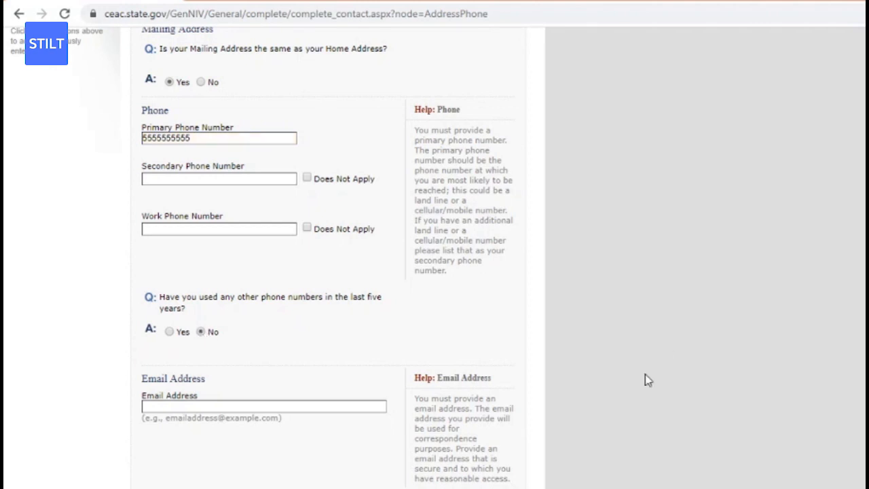
{"action": "scroll", "coordinate": [357, 407], "scroll_direction": "up", "scroll_amount": 2}
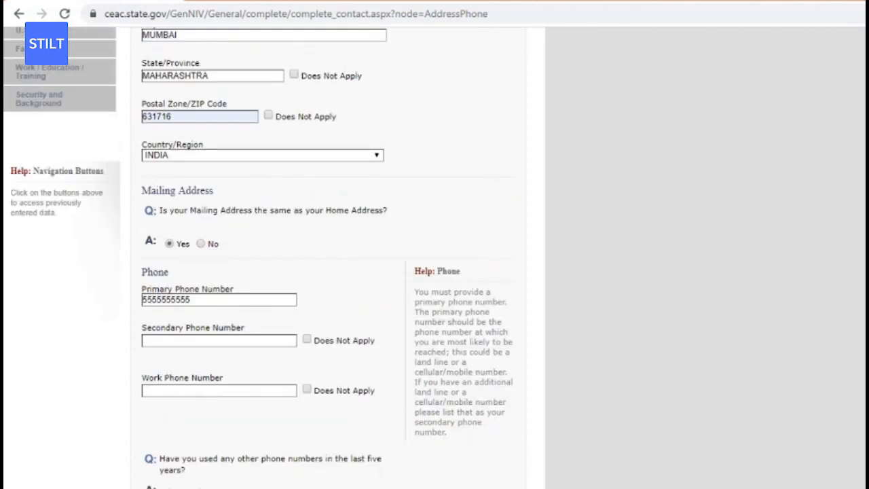
{"action": "scroll", "coordinate": [358, 407], "scroll_direction": "down", "scroll_amount": 5}
{"action": "scroll", "coordinate": [561, 182], "scroll_direction": "down", "scroll_amount": 1}
Fill the e-mail address from the saved suggestion and answer No to other e-mail addresses.
{"action": "scroll", "coordinate": [561, 182], "scroll_direction": "down", "scroll_amount": 1}
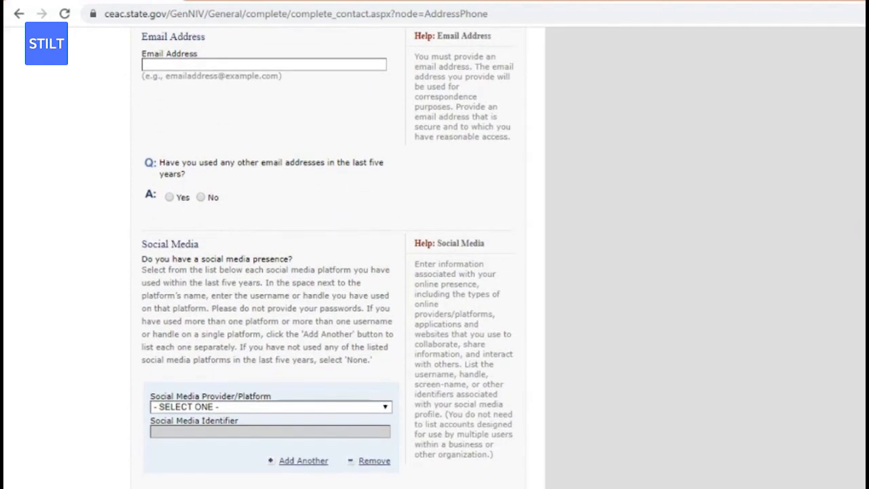
{"action": "left_click", "coordinate": [373, 66]}
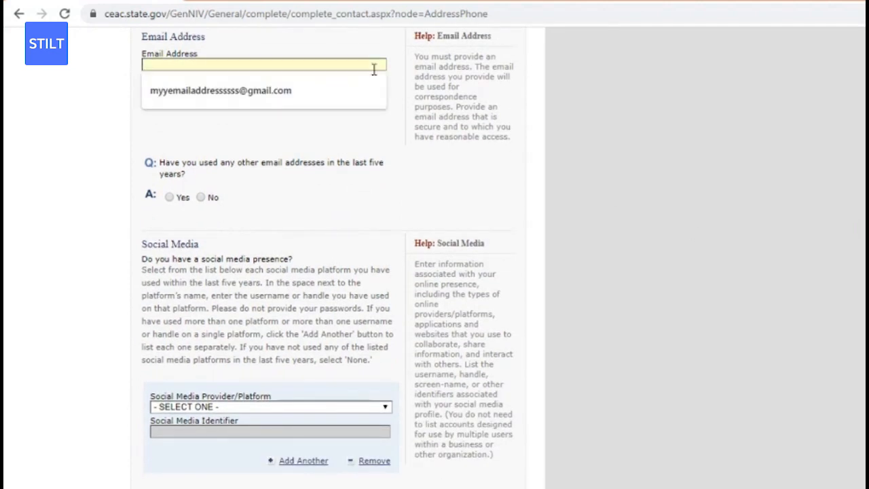
{"action": "left_click", "coordinate": [342, 87]}
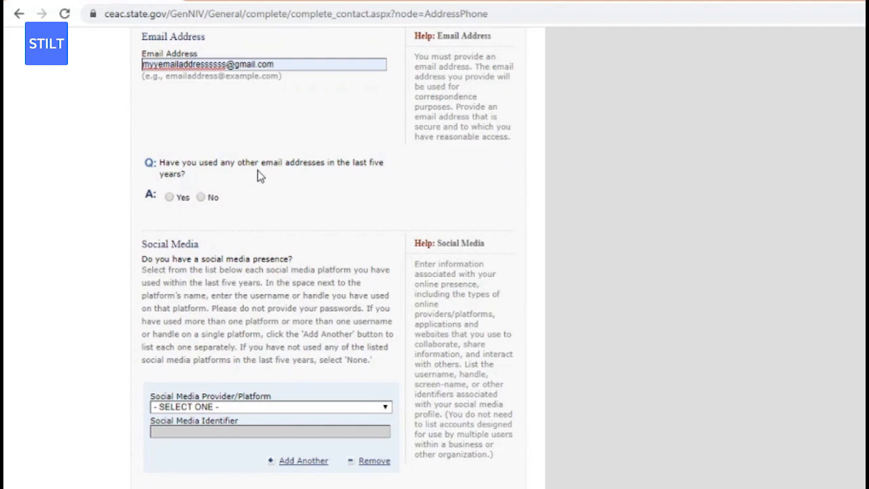
{"action": "left_click", "coordinate": [202, 198]}
Choose TWITTER as the social media platform.
{"action": "scroll", "coordinate": [327, 258], "scroll_direction": "down", "scroll_amount": 6}
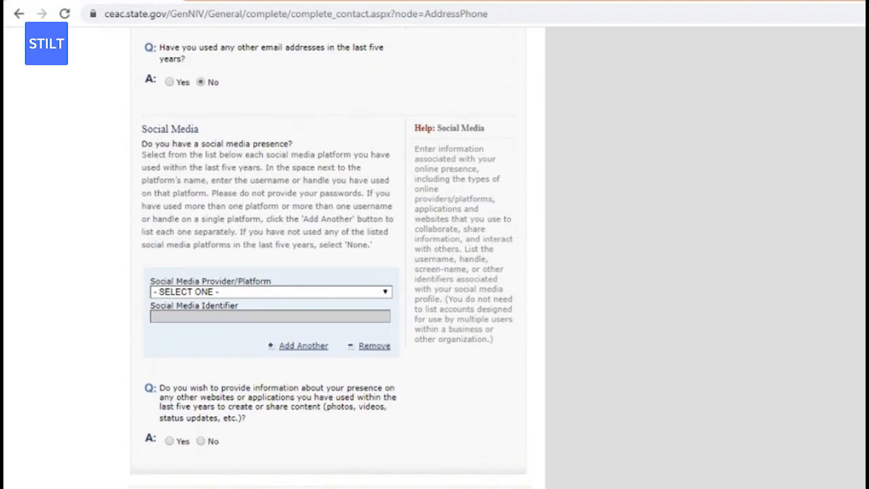
{"action": "left_click", "coordinate": [214, 291]}
{"action": "scroll", "coordinate": [203, 190], "scroll_direction": "down", "scroll_amount": 1}
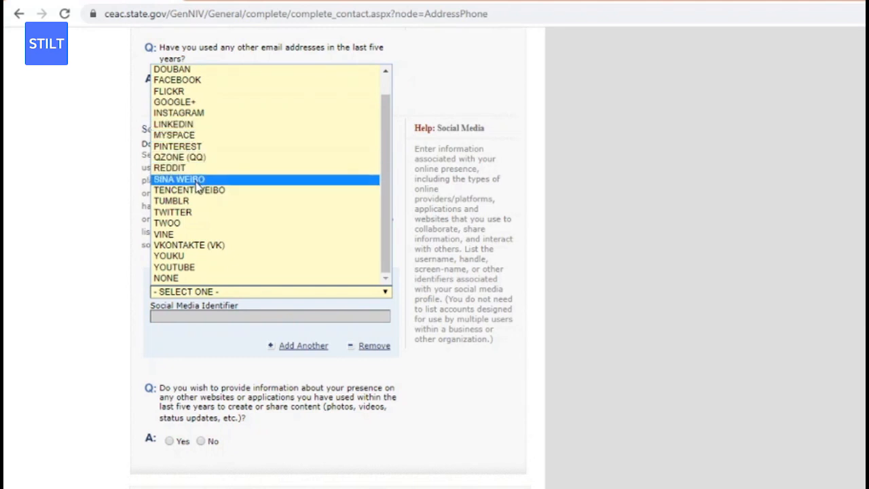
{"action": "left_click", "coordinate": [194, 214]}
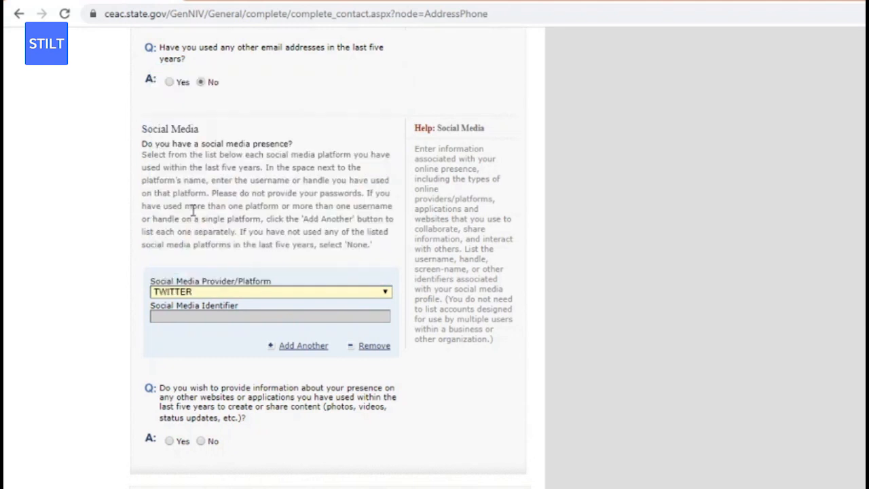
{"action": "scroll", "coordinate": [380, 324], "scroll_direction": "up", "scroll_amount": 3}
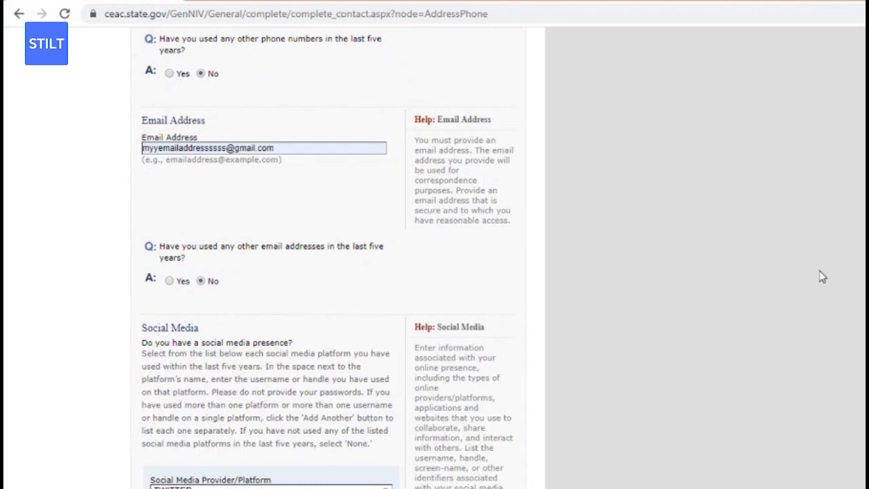
{"action": "scroll", "coordinate": [820, 276], "scroll_direction": "down", "scroll_amount": 3}
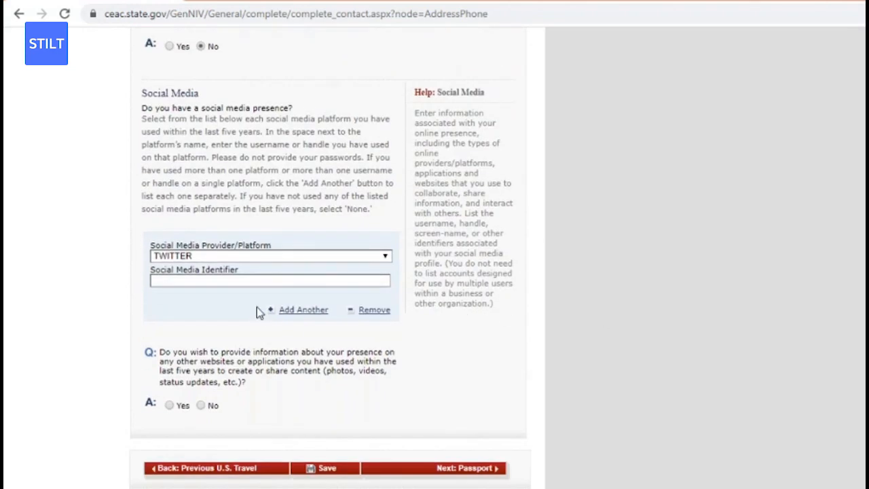
Enter the Twitter account identifier, correcting typos along the way.
{"action": "left_click", "coordinate": [270, 283]}
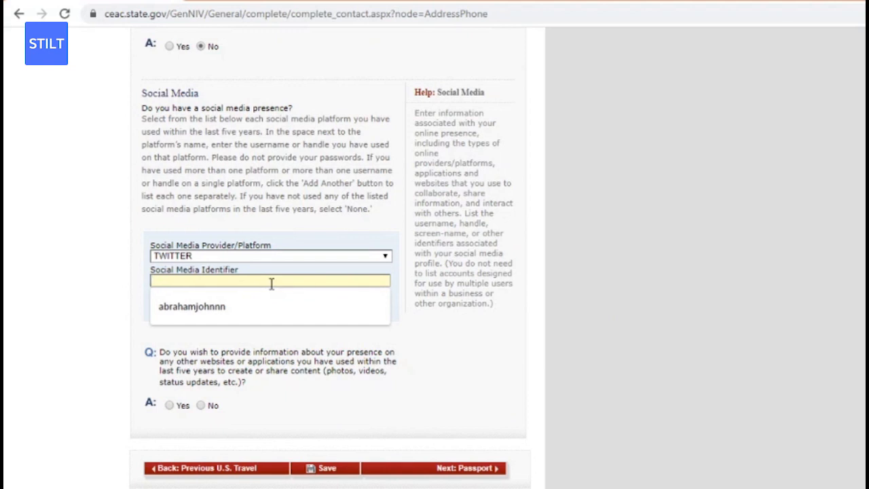
{"action": "type", "text": "JOELH"}
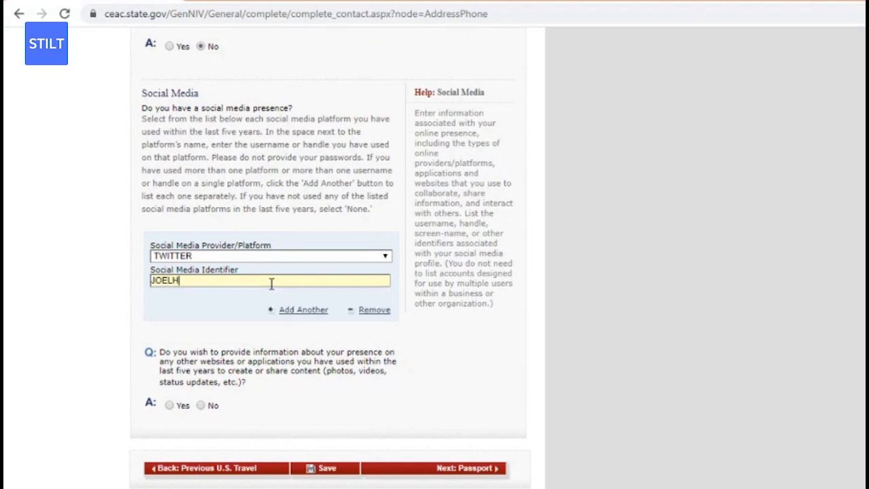
{"action": "key", "text": "BackSpace"}
{"action": "key", "text": "BackSpace"}
{"action": "key", "text": "BackSpace"}
{"action": "key", "text": "BackSpace"}
{"action": "key", "text": "BackSpace"}
{"action": "type", "text": "J"}
{"action": "key", "text": "BackSpace"}
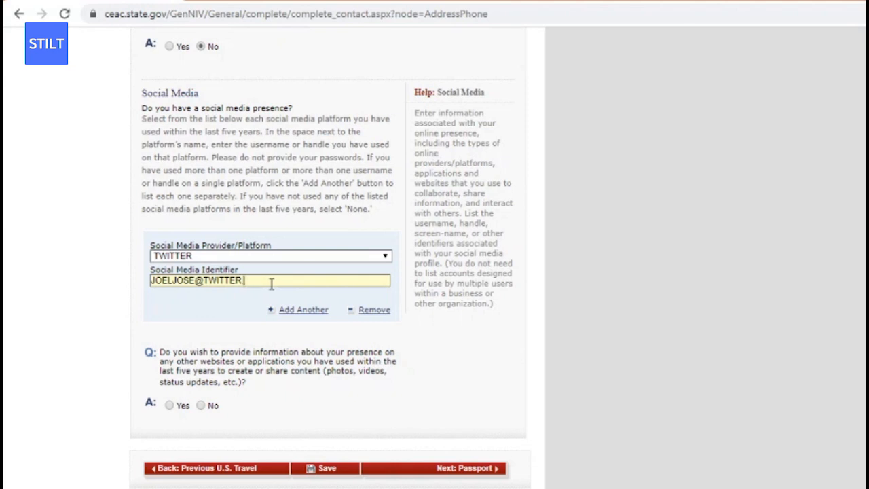
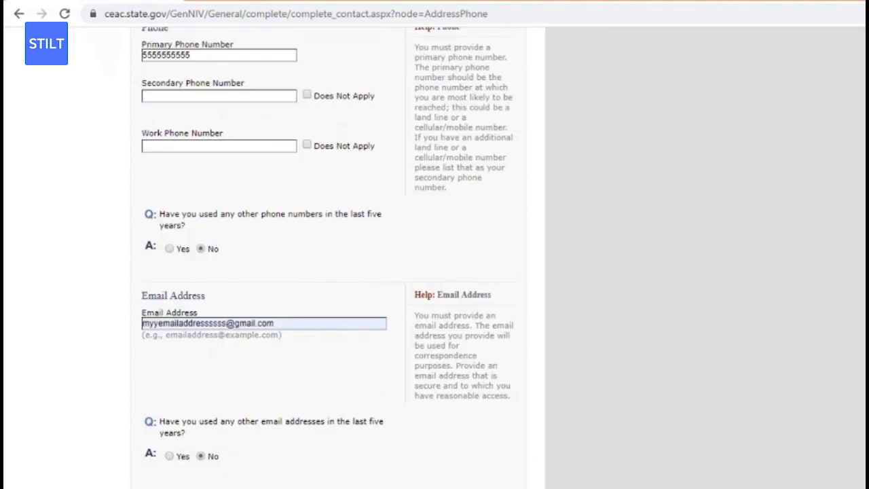
Answer No to the other websites question and save the contact page.
{"action": "scroll", "coordinate": [329, 257], "scroll_direction": "down", "scroll_amount": 7}
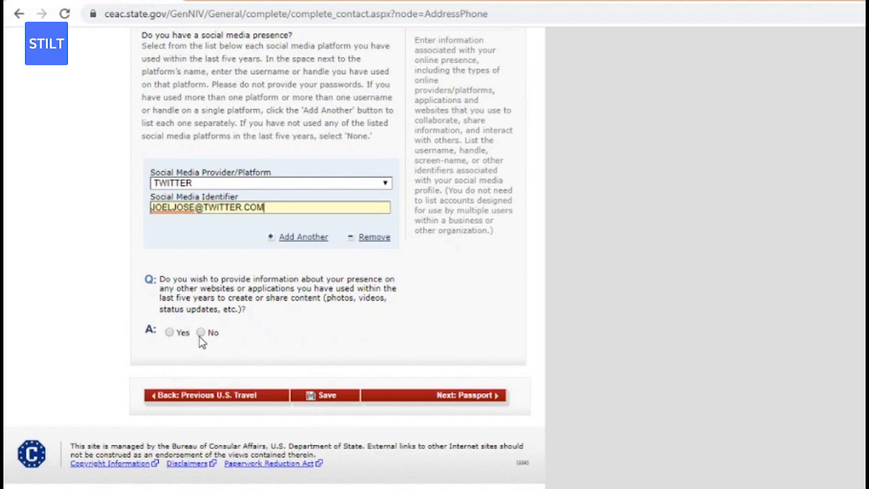
{"action": "left_click", "coordinate": [202, 333]}
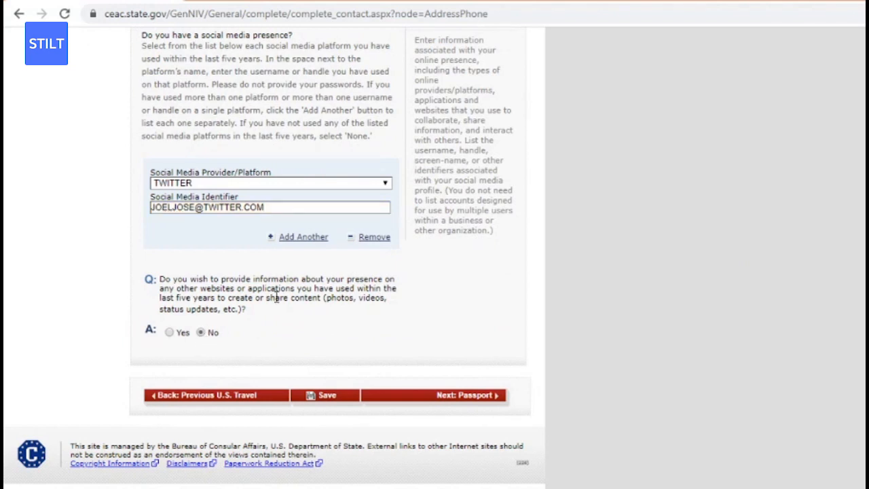
{"action": "scroll", "coordinate": [360, 321], "scroll_direction": "up", "scroll_amount": 2}
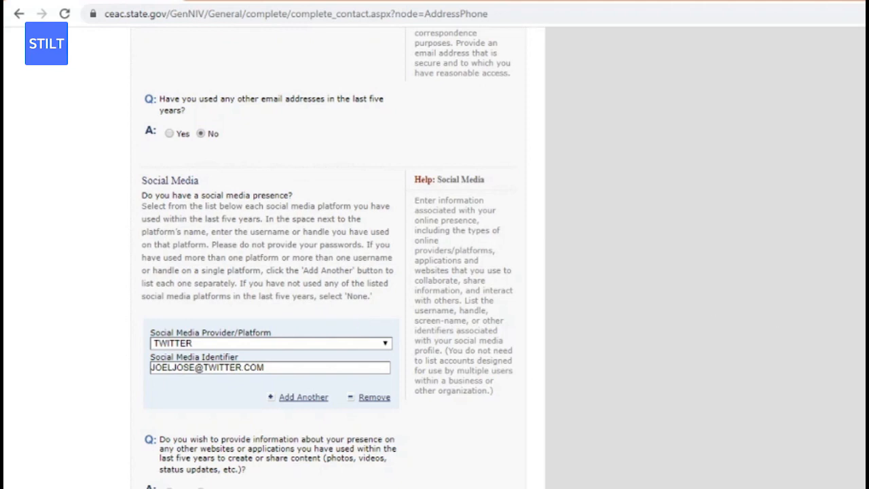
{"action": "scroll", "coordinate": [333, 348], "scroll_direction": "down", "scroll_amount": 2}
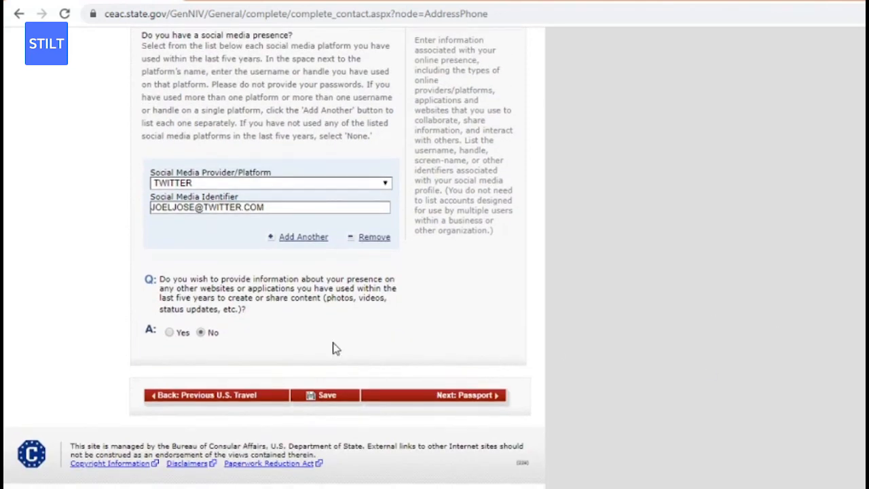
{"action": "left_click", "coordinate": [331, 400]}
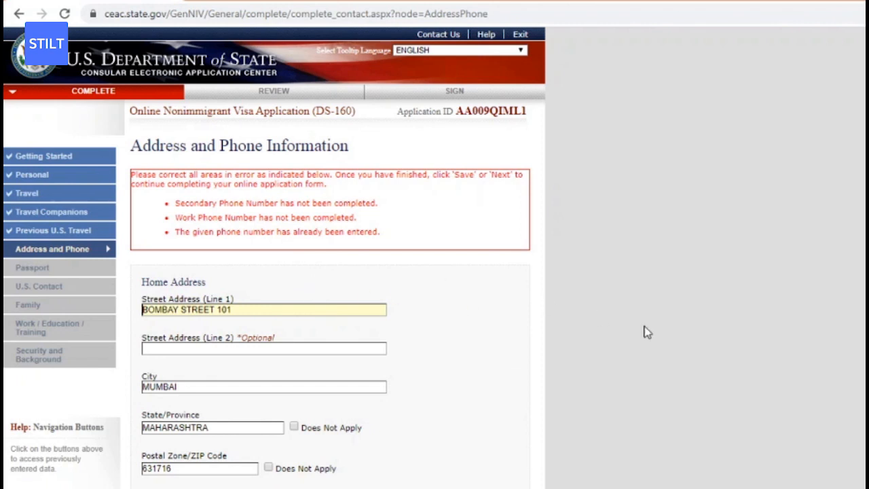
Tick Does Not Apply for both Secondary Phone Number and Work Phone Number.
{"action": "scroll", "coordinate": [333, 271], "scroll_direction": "down", "scroll_amount": 6}
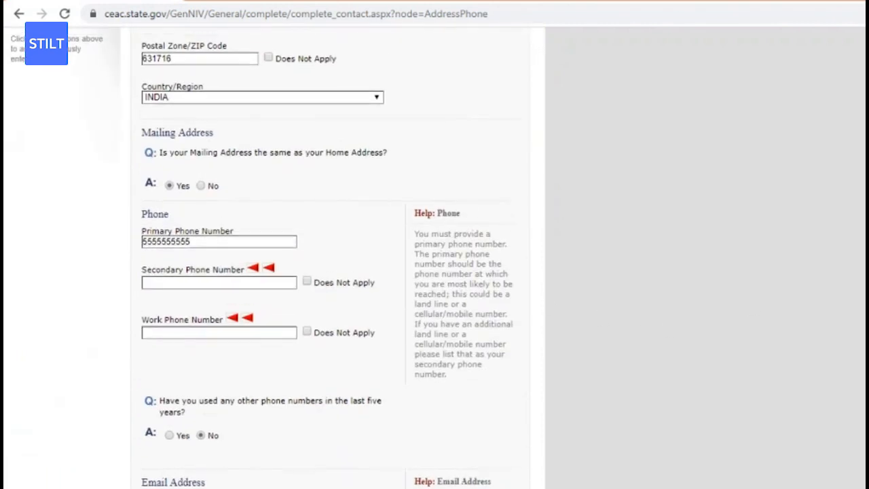
{"action": "left_click", "coordinate": [306, 282]}
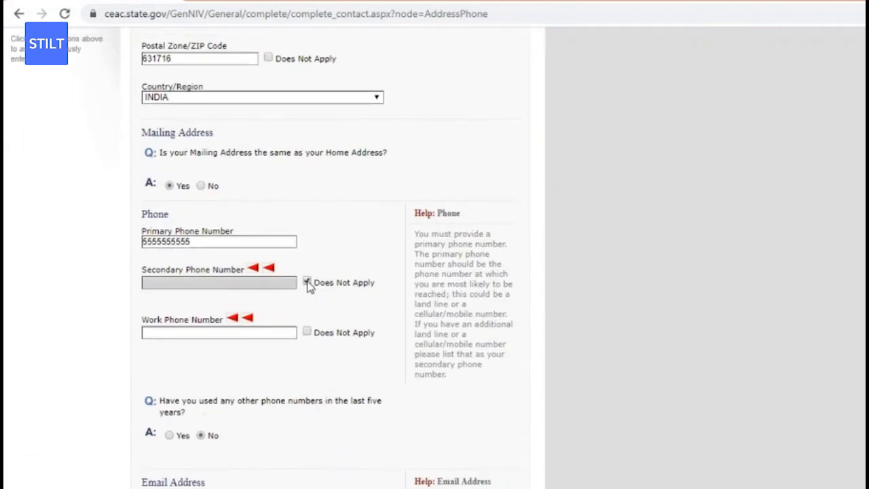
{"action": "left_click", "coordinate": [306, 333]}
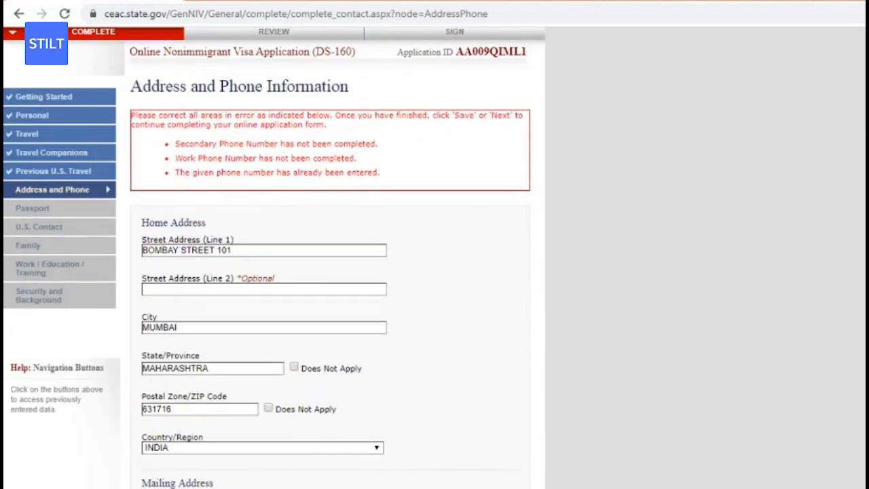
{"action": "scroll", "coordinate": [332, 271], "scroll_direction": "down", "scroll_amount": 6}
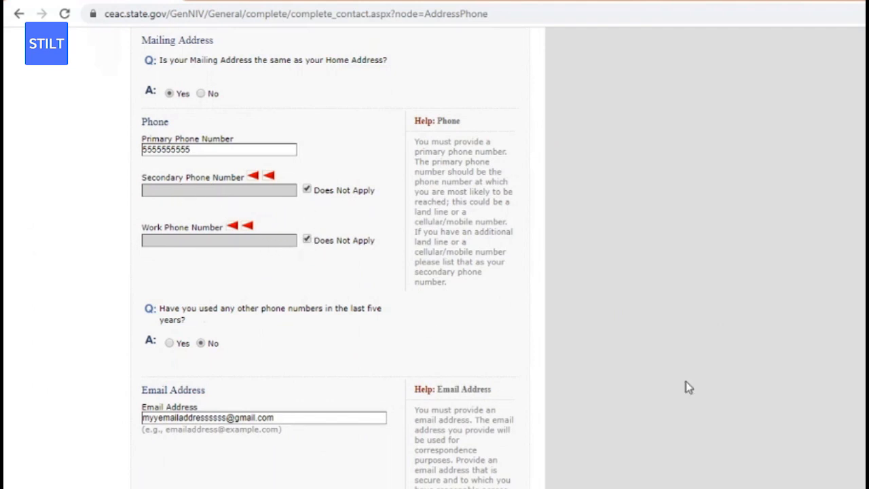
{"action": "scroll", "coordinate": [332, 258], "scroll_direction": "down", "scroll_amount": 6}
{"action": "scroll", "coordinate": [333, 258], "scroll_direction": "down", "scroll_amount": 3}
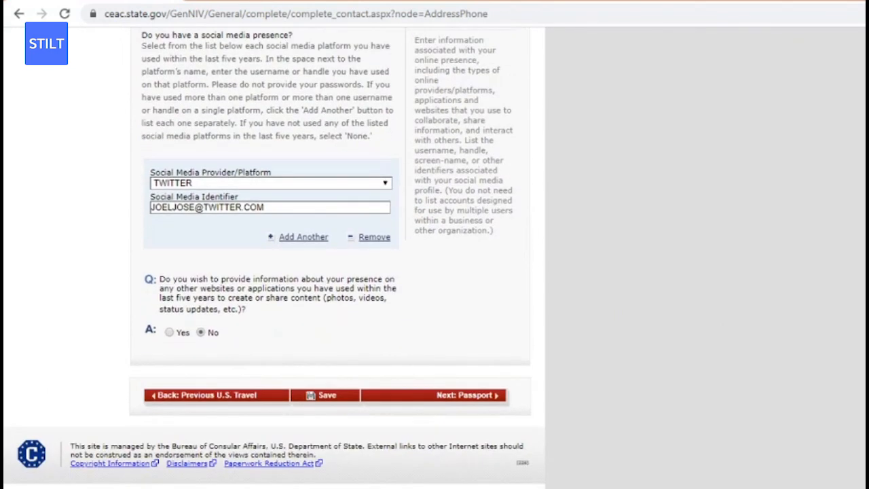
Save the Address and Phone page and move to the Passport Information page.
{"action": "left_click", "coordinate": [313, 397]}
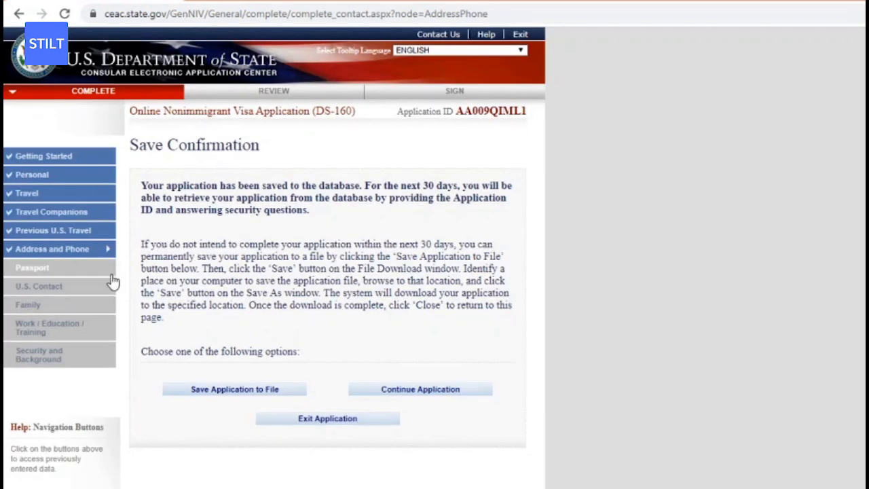
{"action": "left_click", "coordinate": [60, 272]}
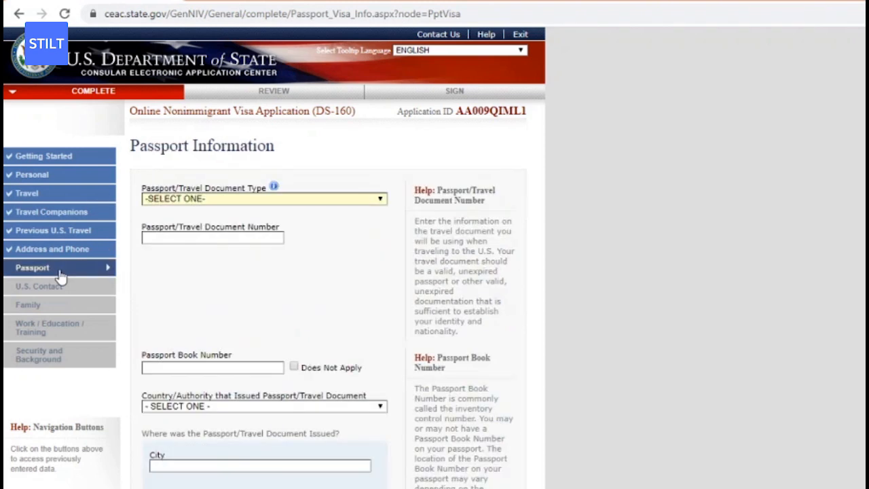
{"action": "left_click", "coordinate": [194, 200]}
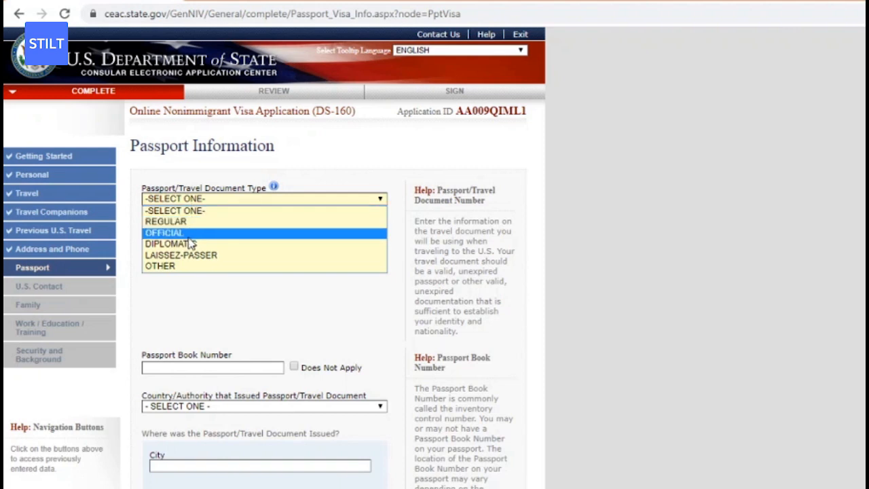
Set document type to REGULAR and fill in the suggested passport and book numbers.
{"action": "left_click", "coordinate": [188, 222]}
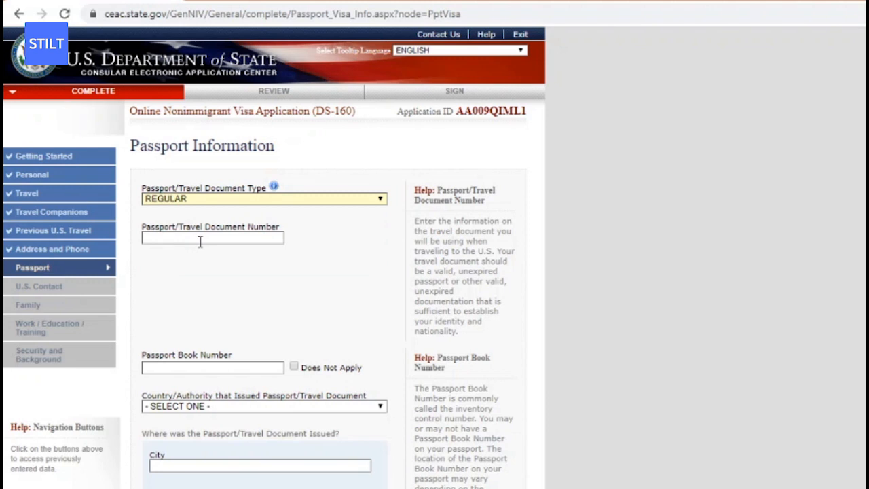
{"action": "left_click", "coordinate": [200, 239]}
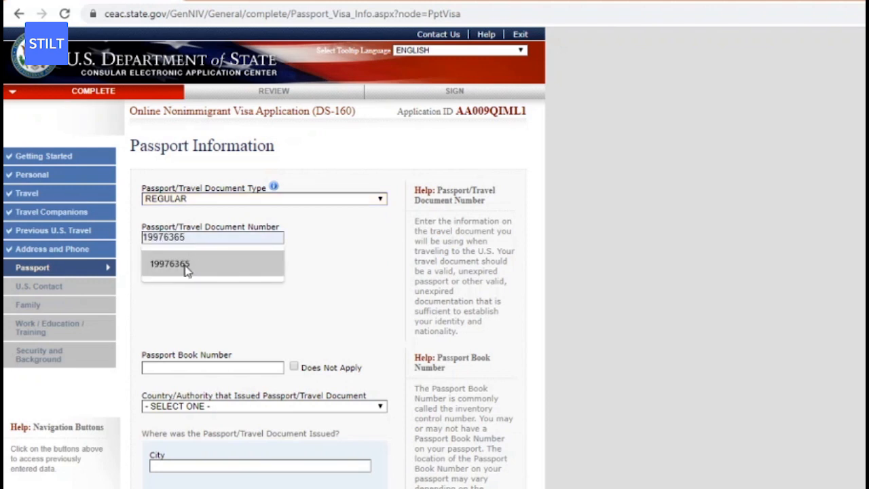
{"action": "left_click", "coordinate": [186, 269]}
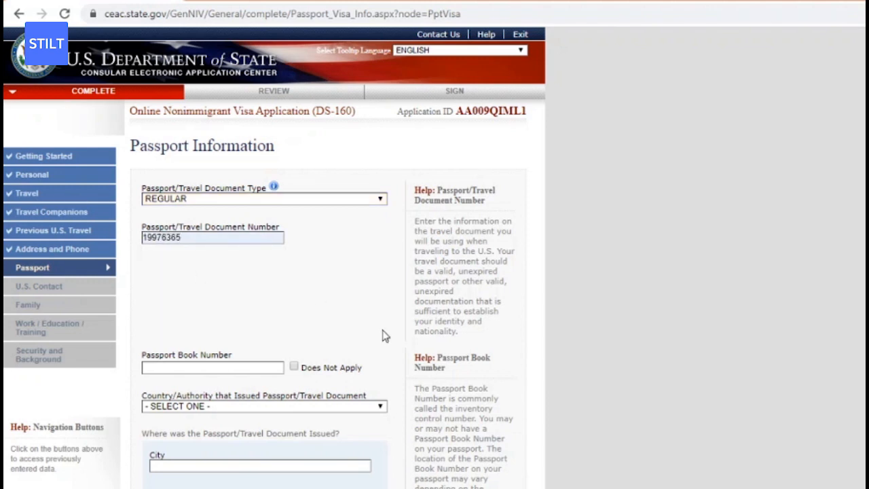
{"action": "left_click", "coordinate": [215, 368]}
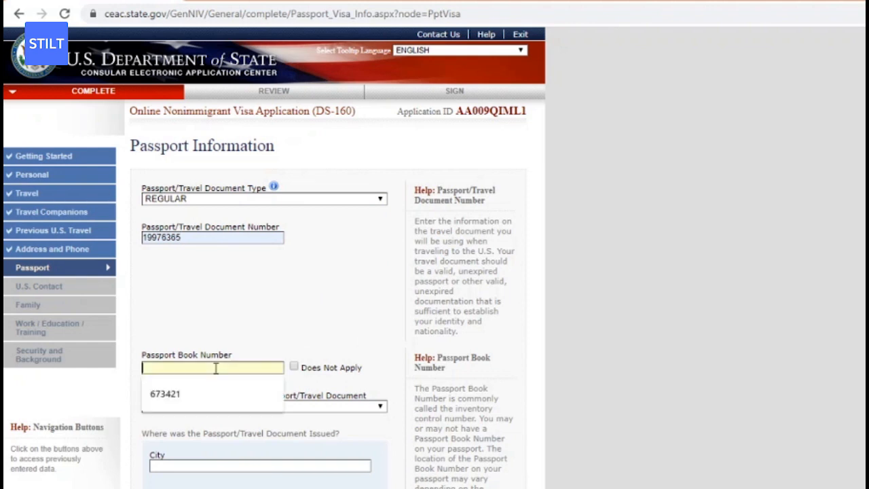
{"action": "left_click", "coordinate": [190, 394]}
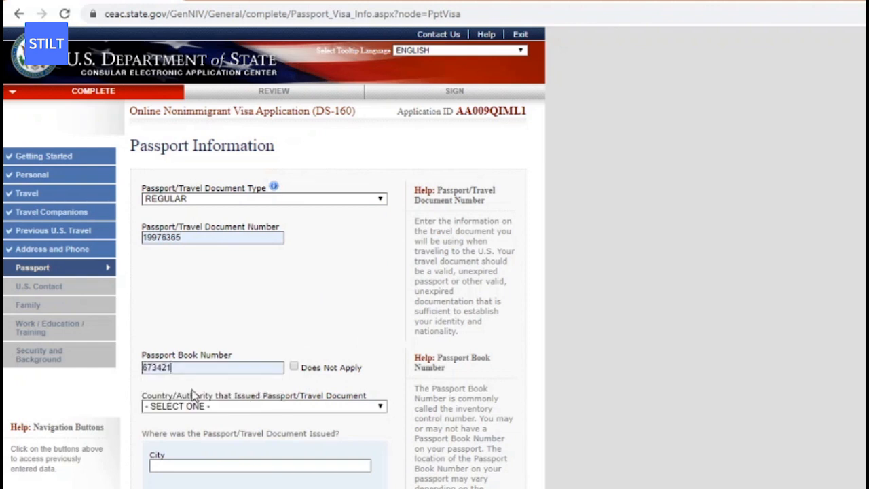
Choose INDIA as the passport's issuing country/authority.
{"action": "left_click", "coordinate": [212, 404]}
{"action": "left_click", "coordinate": [212, 404]}
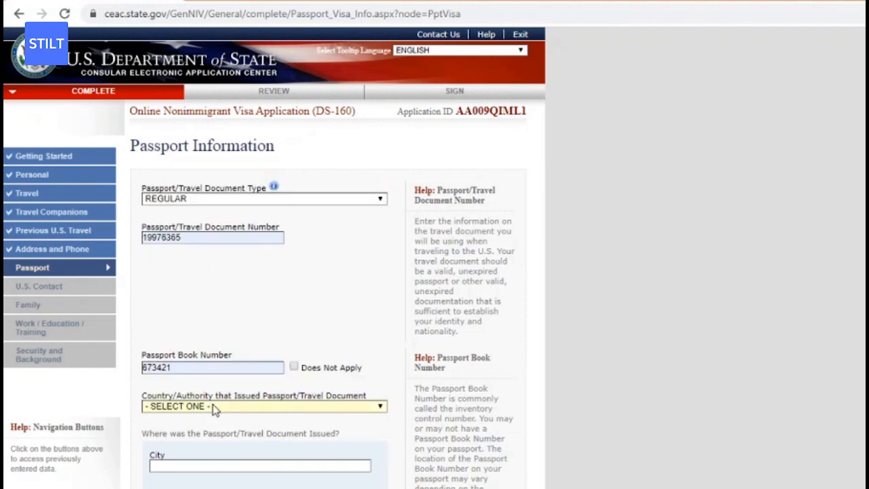
{"action": "left_click", "coordinate": [212, 403]}
{"action": "type", "text": "india"}
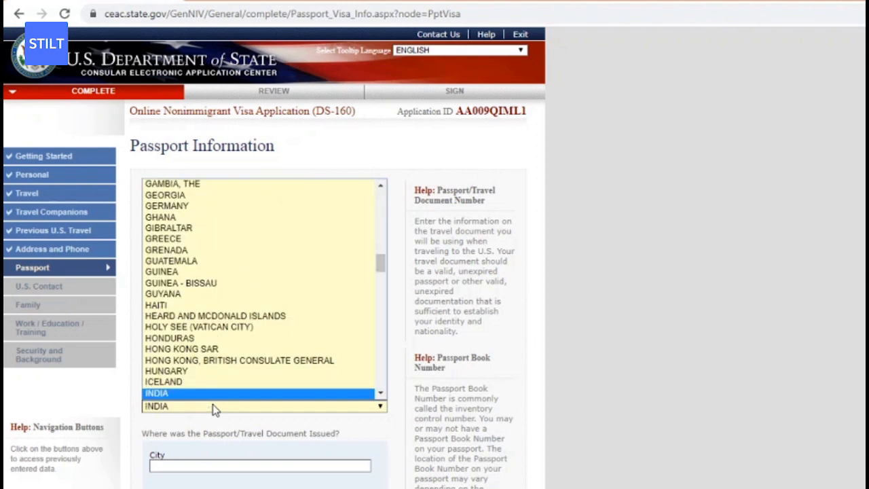
{"action": "key", "text": "Return"}
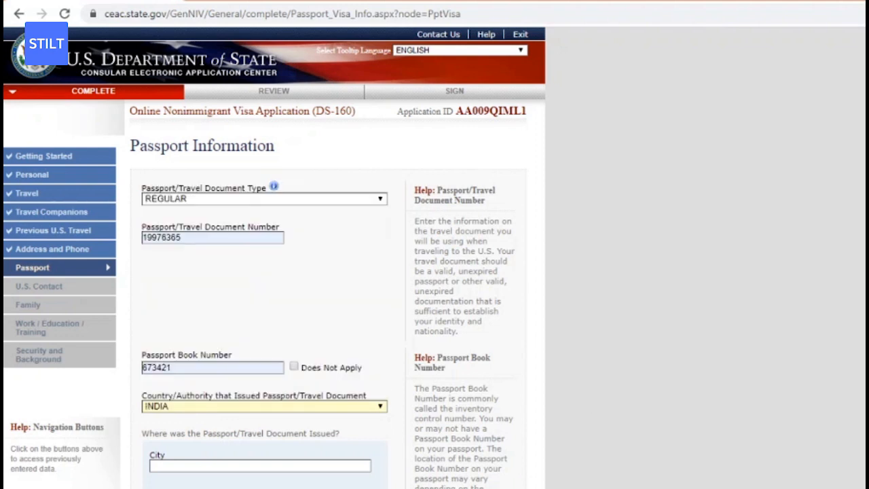
Enter the place of issue as MUMBAI, MAHRASHTRA, INDIA.
{"action": "scroll", "coordinate": [274, 258], "scroll_direction": "down", "scroll_amount": 3}
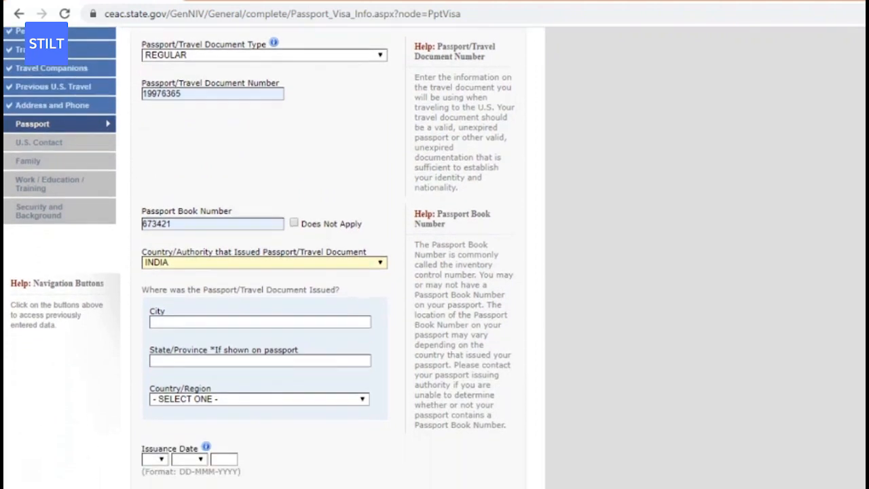
{"action": "scroll", "coordinate": [171, 267], "scroll_direction": "down", "scroll_amount": 1}
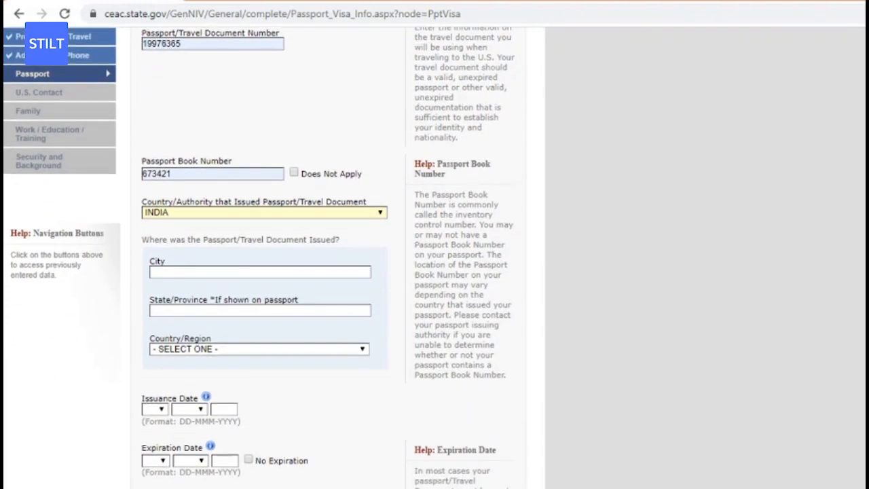
{"action": "left_click", "coordinate": [162, 270]}
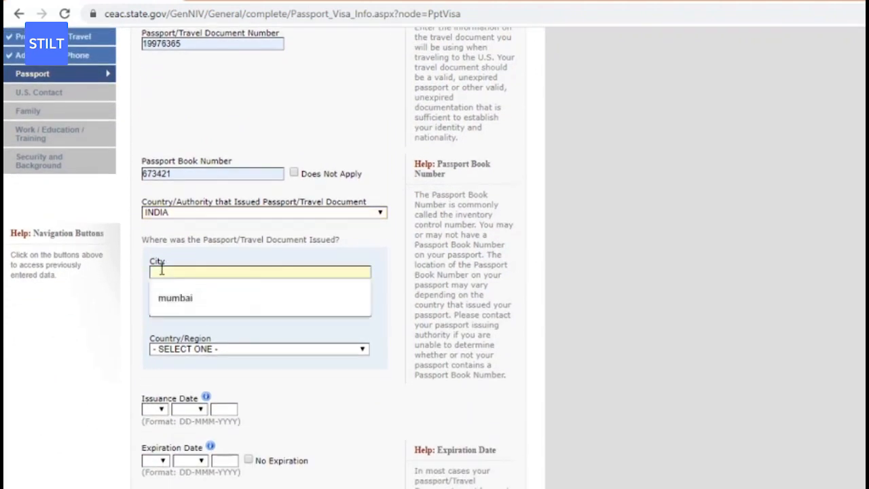
{"action": "type", "text": "MUMBAI"}
{"action": "left_click", "coordinate": [109, 330]}
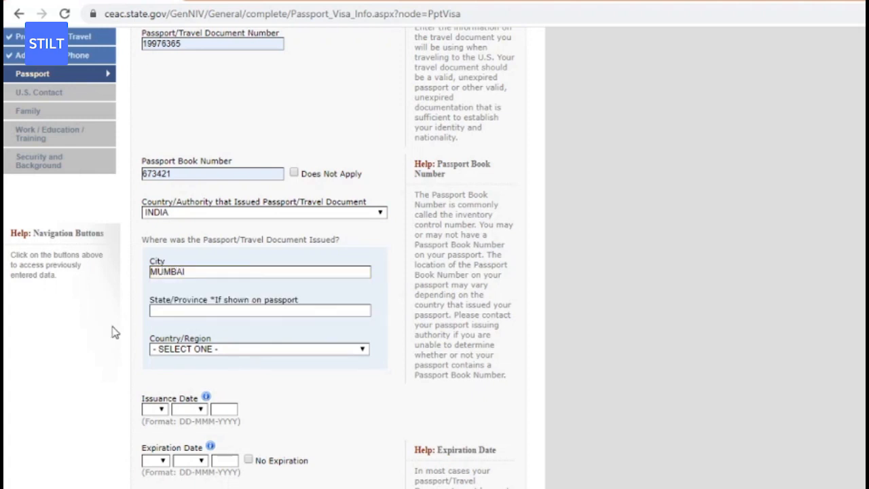
{"action": "left_click", "coordinate": [198, 310]}
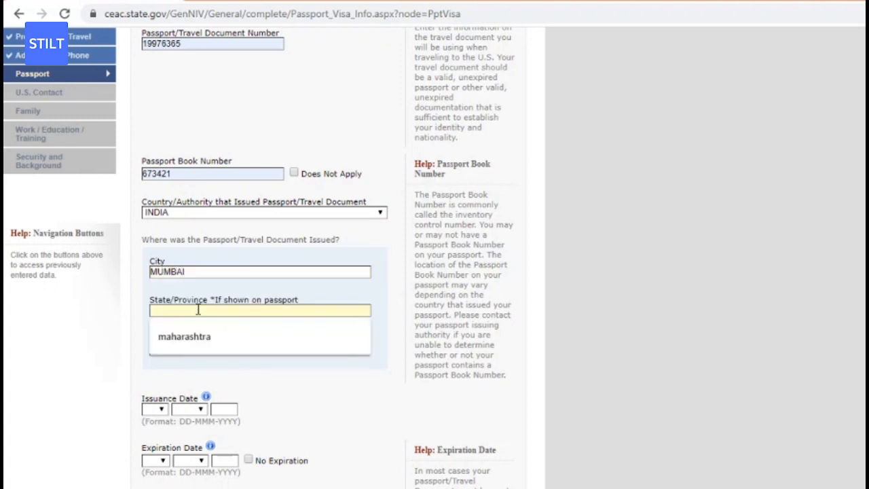
{"action": "type", "text": "MAHRASHTRA"}
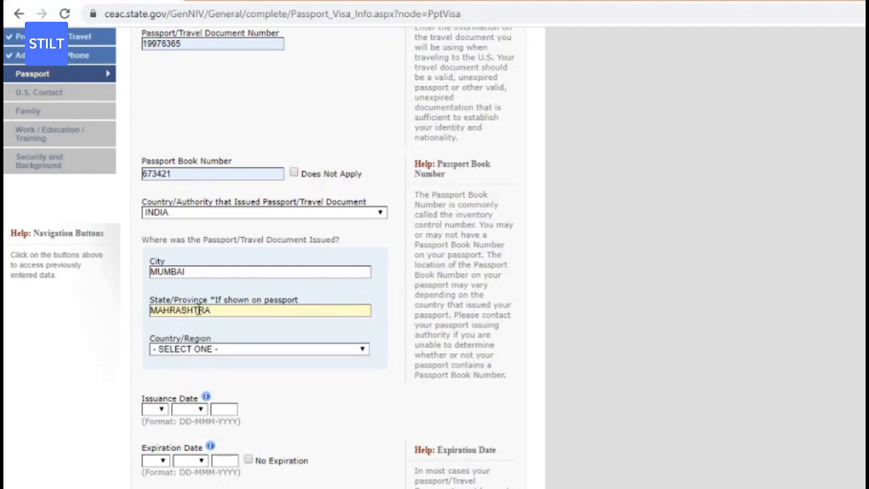
{"action": "left_click", "coordinate": [223, 361]}
{"action": "left_click", "coordinate": [215, 349]}
{"action": "type", "text": "in"}
{"action": "key", "text": "Return"}
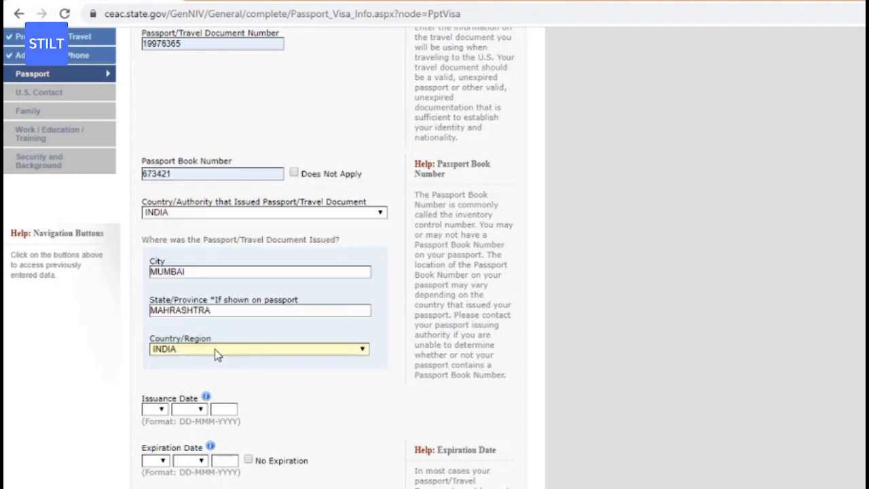
Set the passport issuance date to 01 DEC 2019.
{"action": "left_click", "coordinate": [161, 408]}
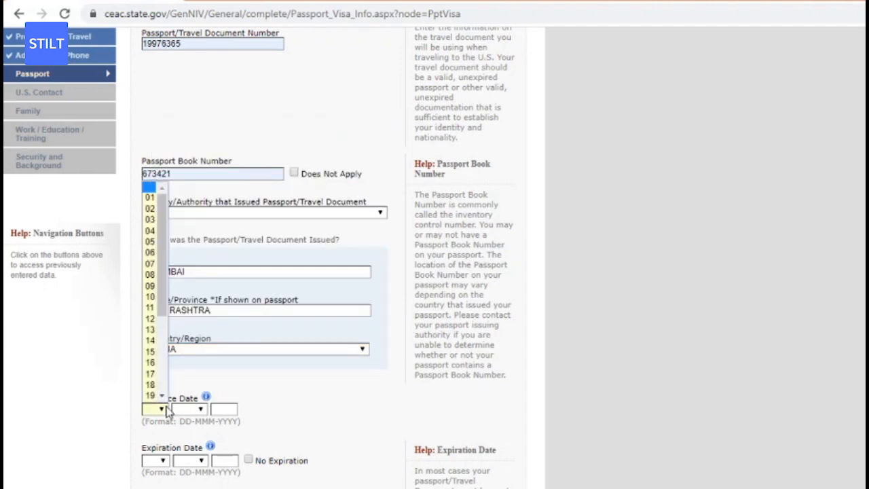
{"action": "left_click", "coordinate": [150, 197]}
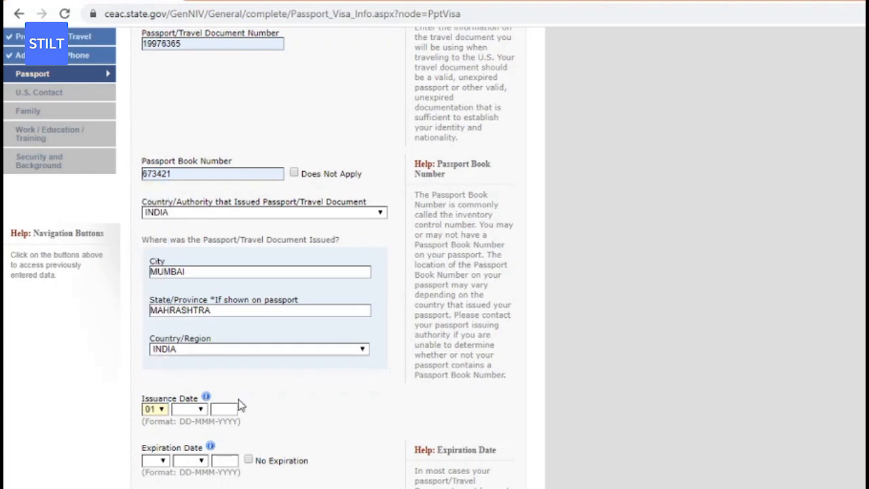
{"action": "left_click", "coordinate": [197, 409]}
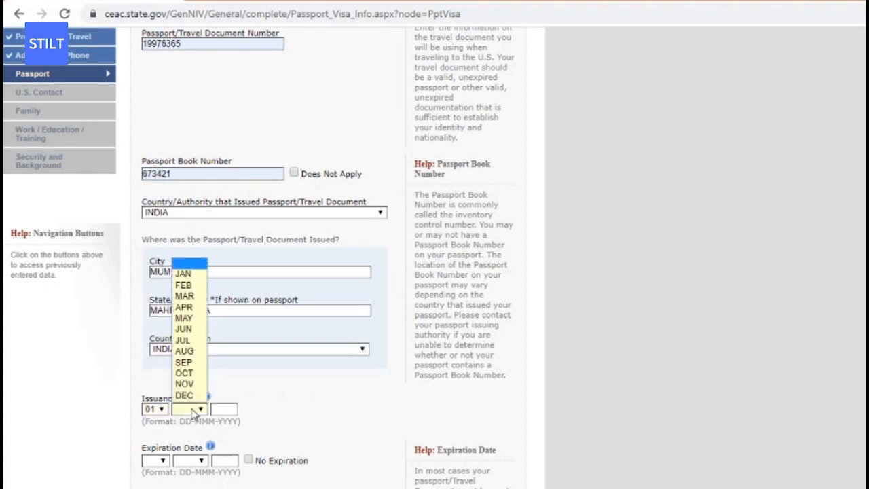
{"action": "left_click", "coordinate": [184, 395]}
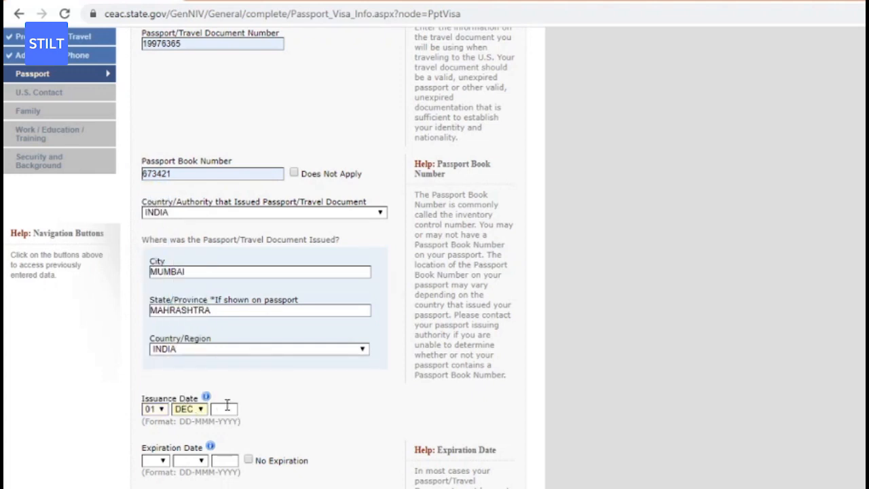
{"action": "left_click", "coordinate": [226, 407]}
{"action": "left_click", "coordinate": [229, 427]}
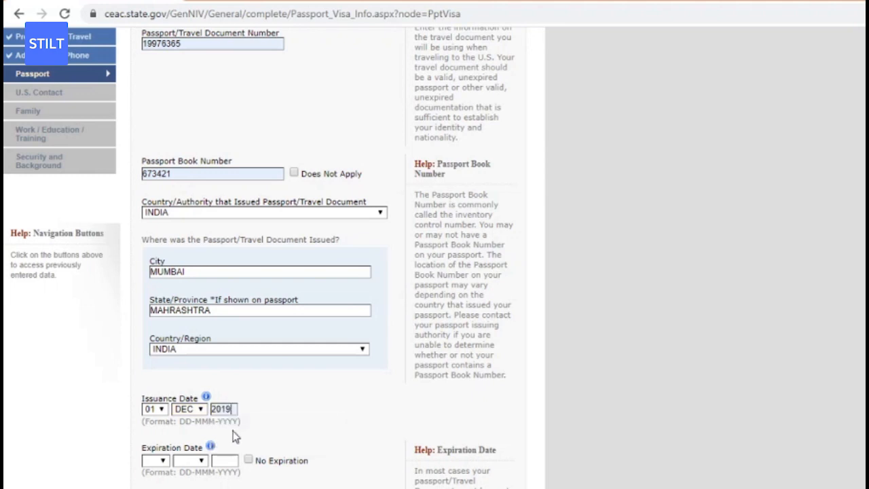
Set the passport expiration date to 01 DEC 2029.
{"action": "left_click", "coordinate": [158, 462]}
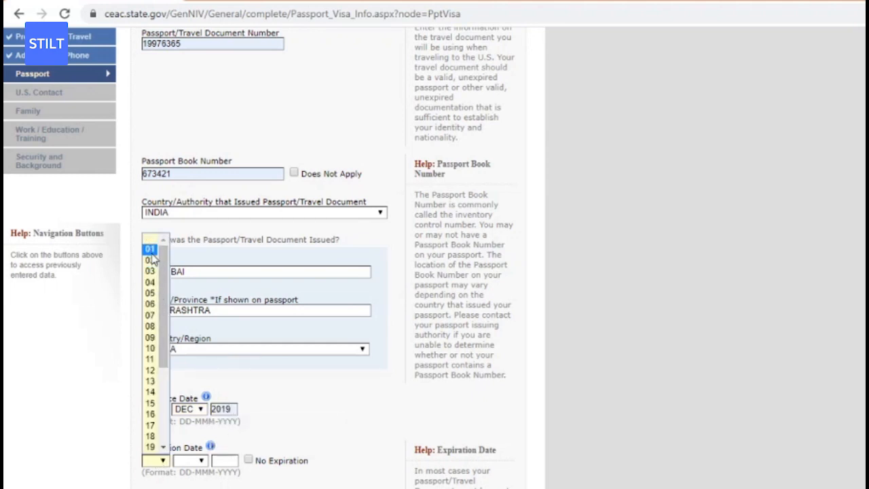
{"action": "left_click", "coordinate": [152, 250]}
{"action": "left_click", "coordinate": [198, 462]}
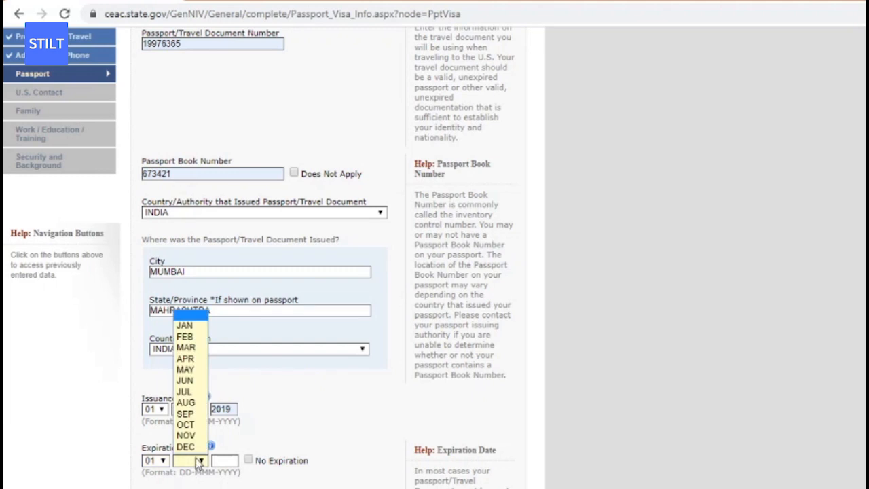
{"action": "left_click", "coordinate": [185, 446]}
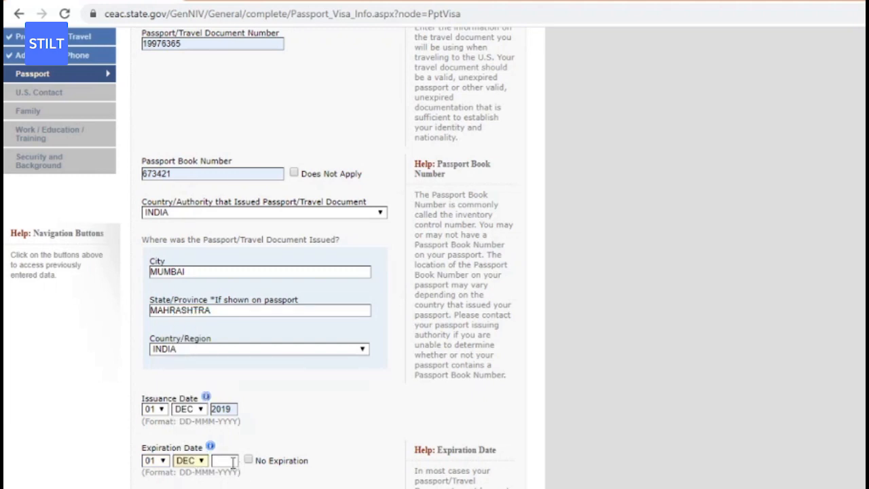
{"action": "left_click", "coordinate": [232, 461]}
{"action": "left_click", "coordinate": [241, 441]}
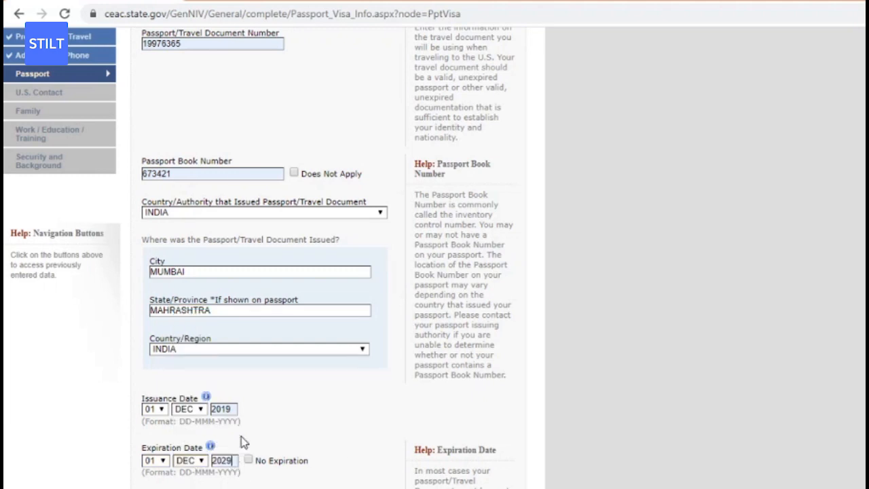
Answer No to ever losing a passport and save the Passport page.
{"action": "scroll", "coordinate": [479, 428], "scroll_direction": "down", "scroll_amount": 3}
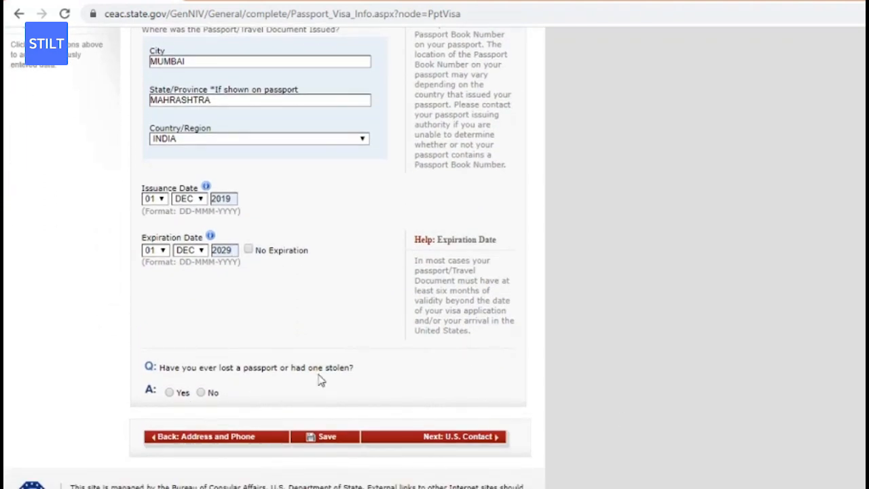
{"action": "left_click", "coordinate": [199, 393]}
{"action": "left_click", "coordinate": [311, 440]}
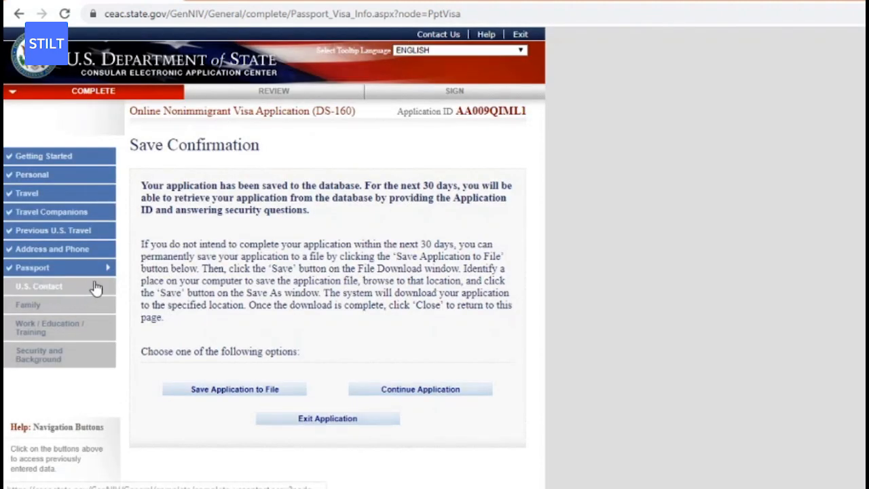
On the U.S. Contact page, mark Organization Name as Do Not Know and save.
{"action": "left_click", "coordinate": [95, 289]}
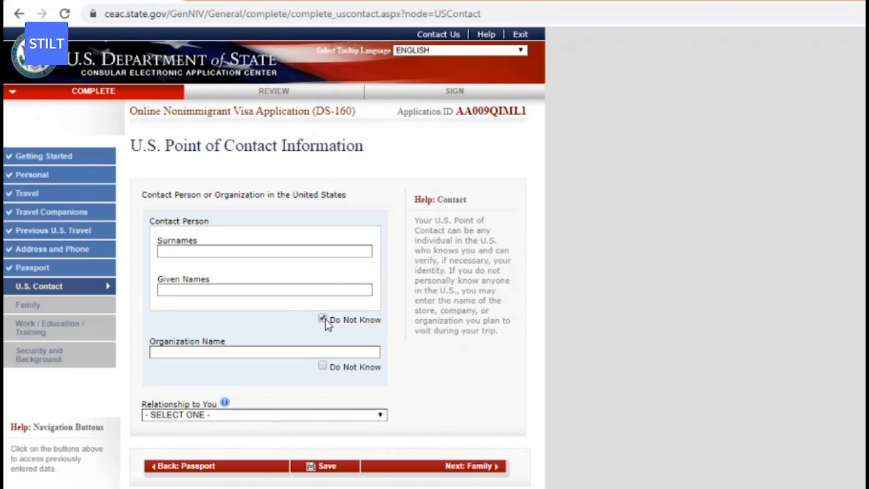
{"action": "left_click", "coordinate": [323, 366]}
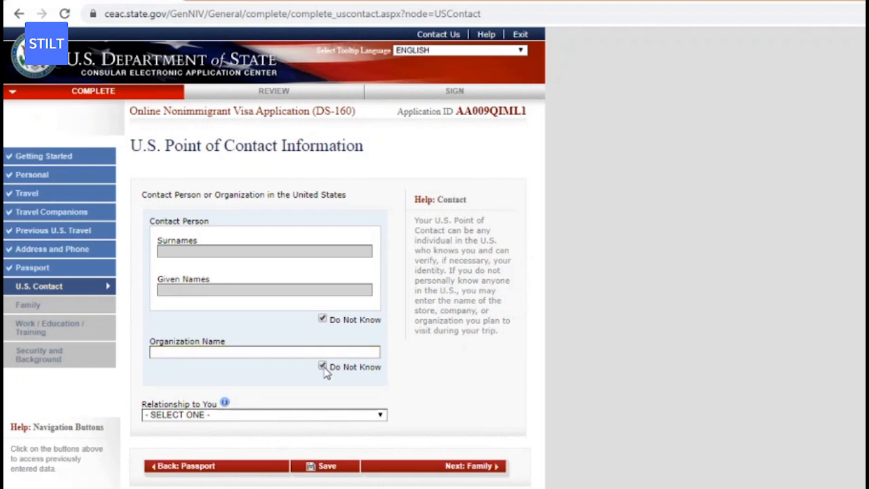
{"action": "left_click", "coordinate": [307, 414]}
{"action": "left_click", "coordinate": [307, 414]}
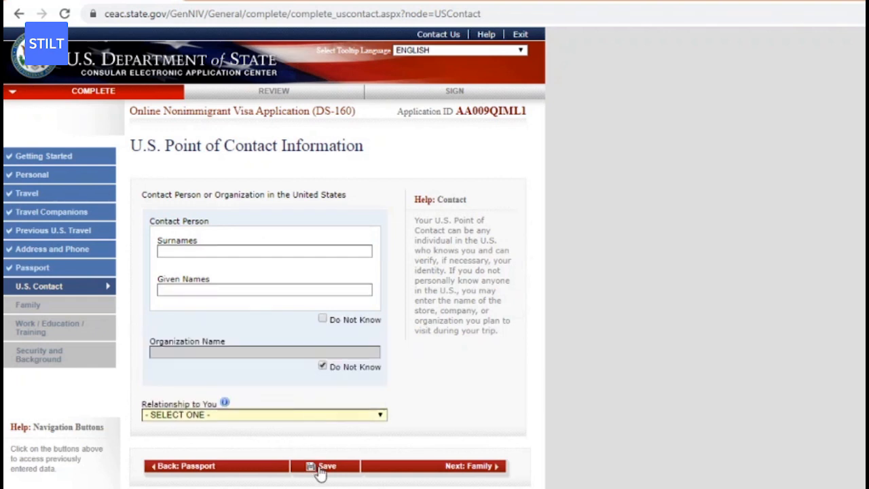
{"action": "left_click", "coordinate": [320, 468]}
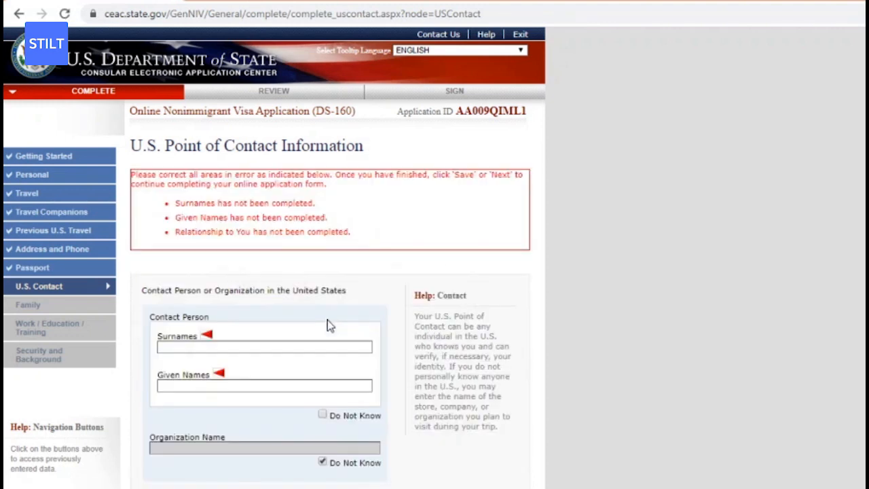
Mark the contact person unknown, enter organization WHATISGOOD, relationship EMPLOYER, and save.
{"action": "left_click", "coordinate": [323, 414]}
{"action": "scroll", "coordinate": [568, 274], "scroll_direction": "down", "scroll_amount": 2}
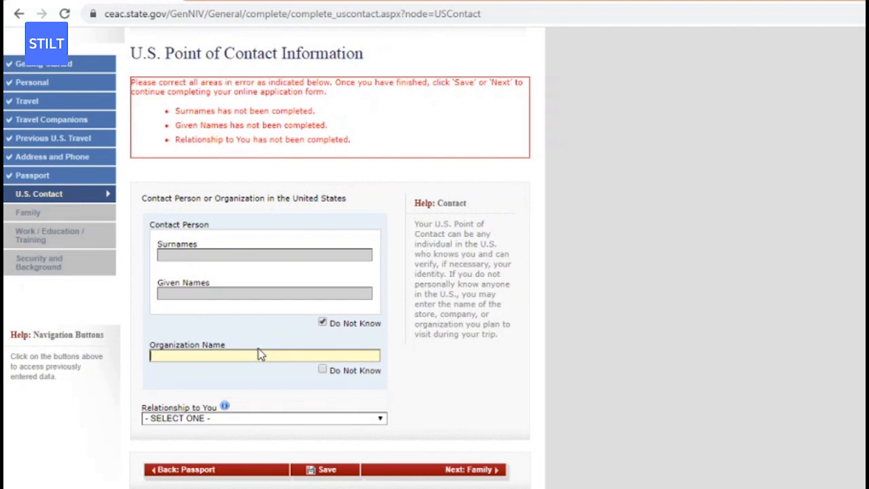
{"action": "type", "text": "WHATISGOOD"}
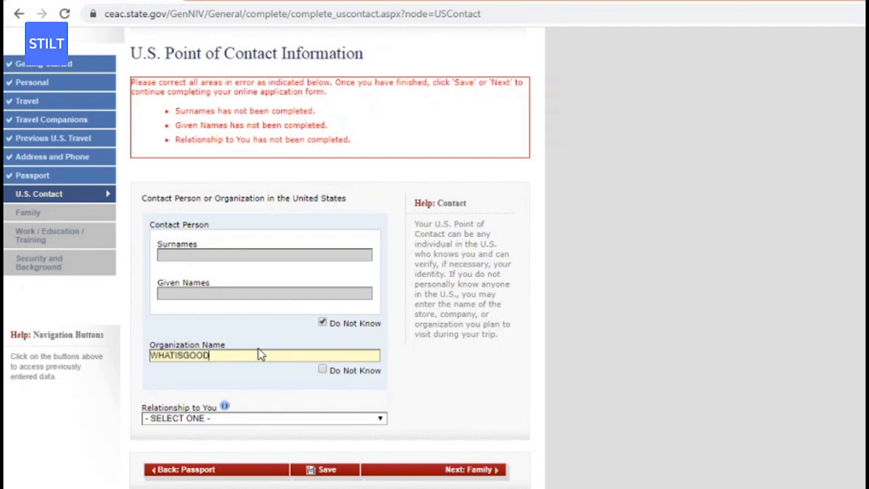
{"action": "left_click", "coordinate": [306, 419]}
{"action": "left_click", "coordinate": [256, 383]}
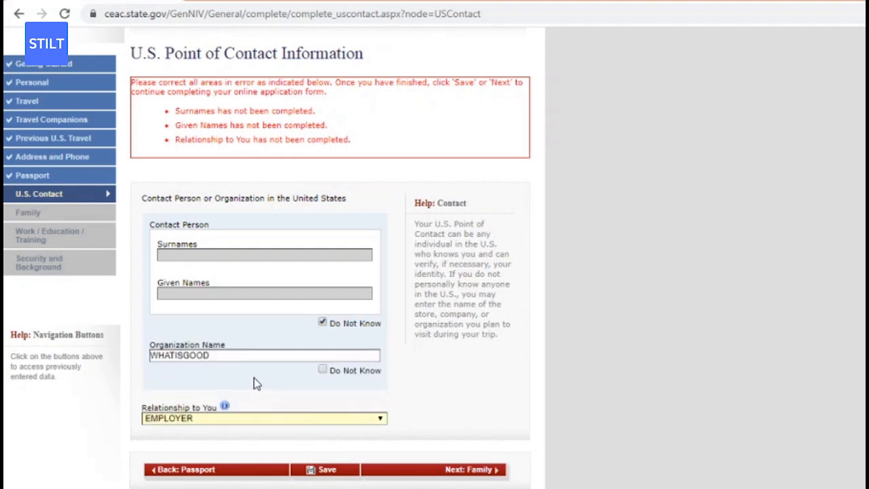
{"action": "left_click", "coordinate": [312, 472]}
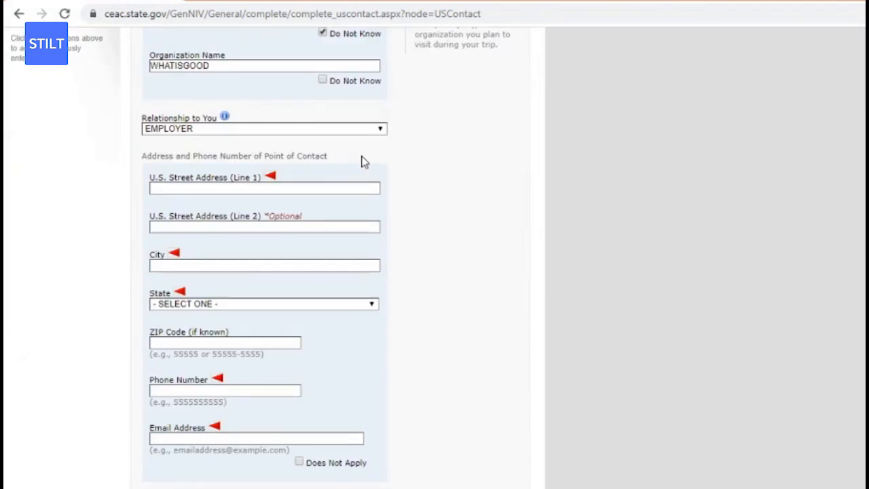
Fill in the contact's U.S. street address, city, state and ZIP code.
{"action": "left_click", "coordinate": [345, 188]}
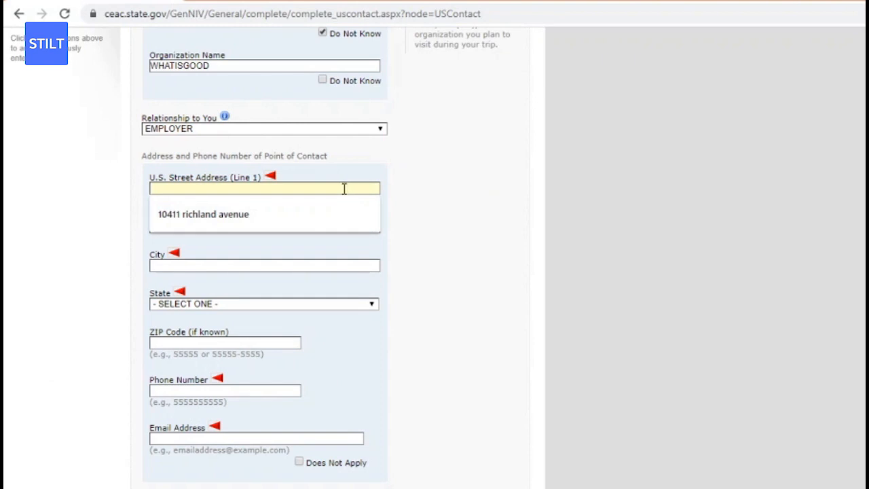
{"action": "left_click", "coordinate": [293, 218]}
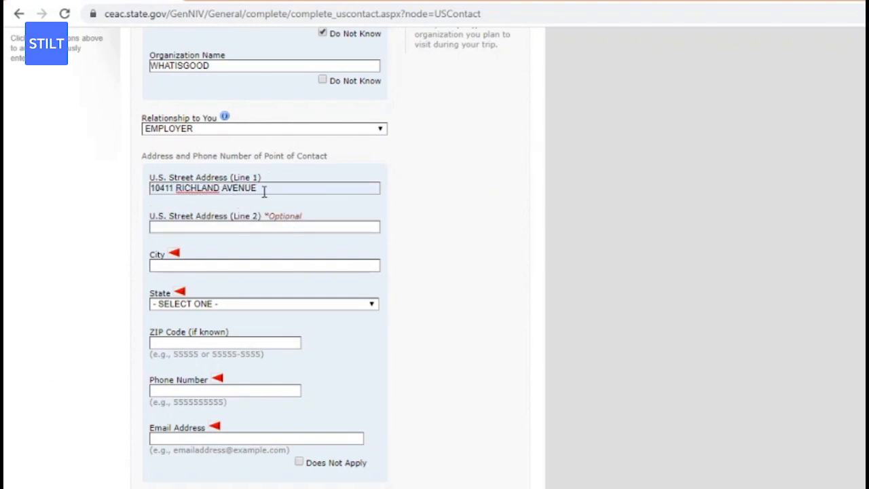
{"action": "left_click", "coordinate": [186, 264]}
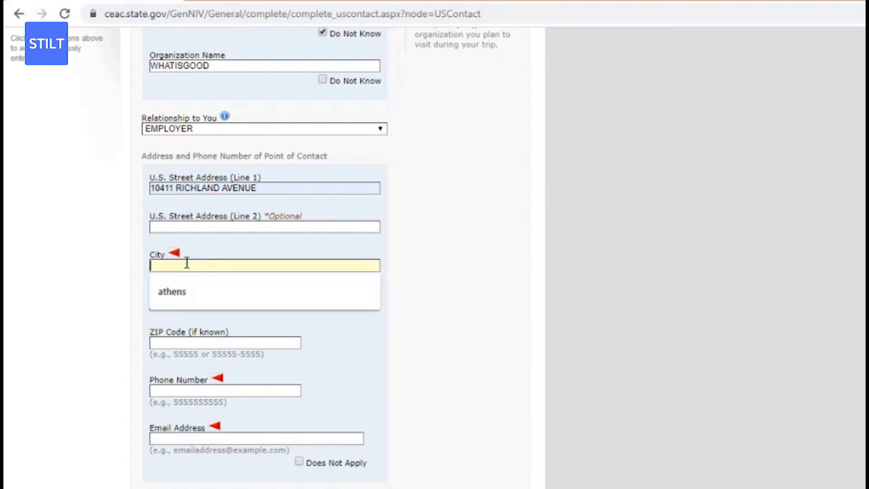
{"action": "left_click", "coordinate": [188, 291]}
{"action": "left_click", "coordinate": [192, 306]}
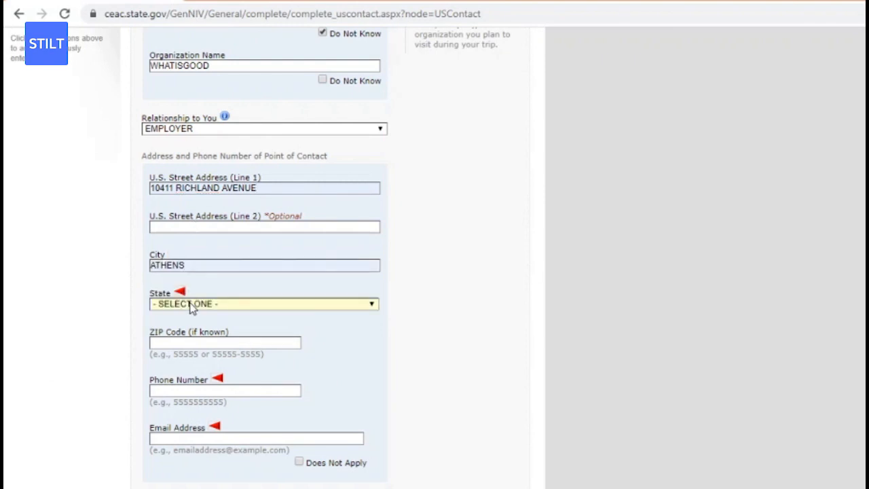
{"action": "key", "text": "o"}
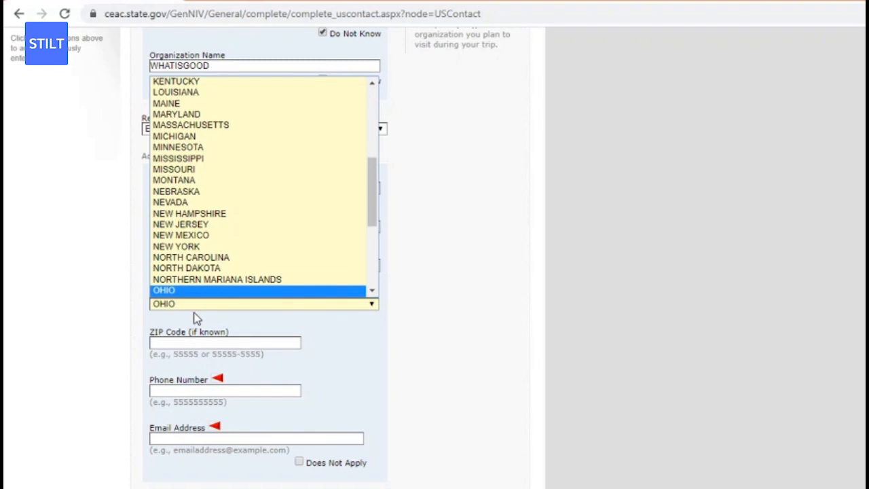
{"action": "key", "text": "Return"}
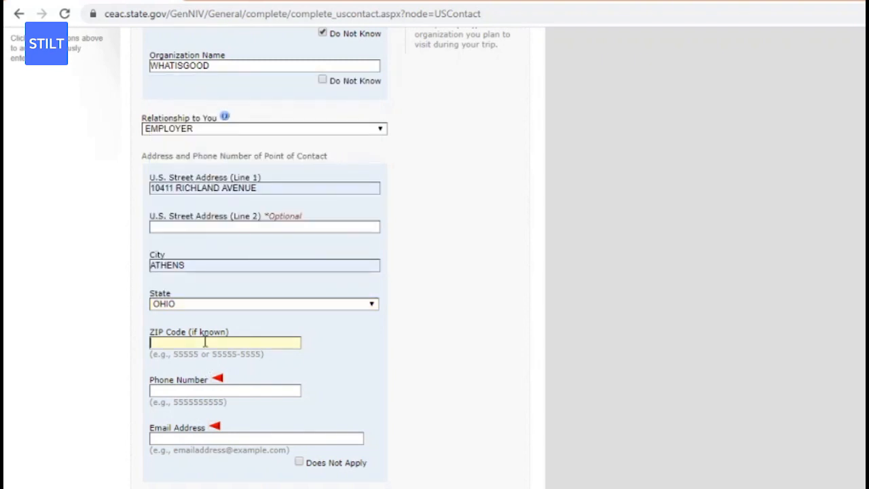
{"action": "type", "text": "555555"}
Enter the contact's phone number and e-mail address, then save the page.
{"action": "left_click", "coordinate": [180, 390]}
{"action": "type", "text": "5555555555"}
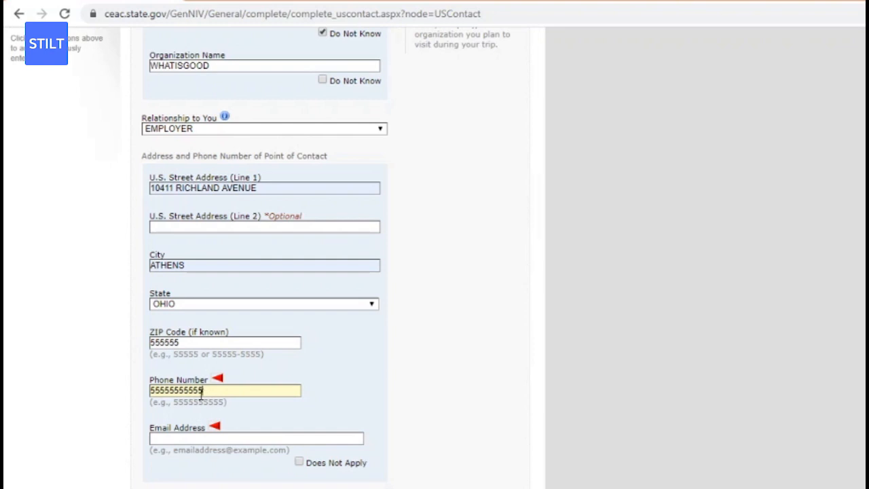
{"action": "key", "text": "BackSpace"}
{"action": "key", "text": "BackSpace"}
{"action": "key", "text": "BackSpace"}
{"action": "key", "text": "BackSpace"}
{"action": "key", "text": "BackSpace"}
{"action": "key", "text": "BackSpace"}
{"action": "key", "text": "BackSpace"}
{"action": "key", "text": "BackSpace"}
{"action": "key", "text": "BackSpace"}
{"action": "key", "text": "BackSpace"}
{"action": "type", "text": "55555555"}
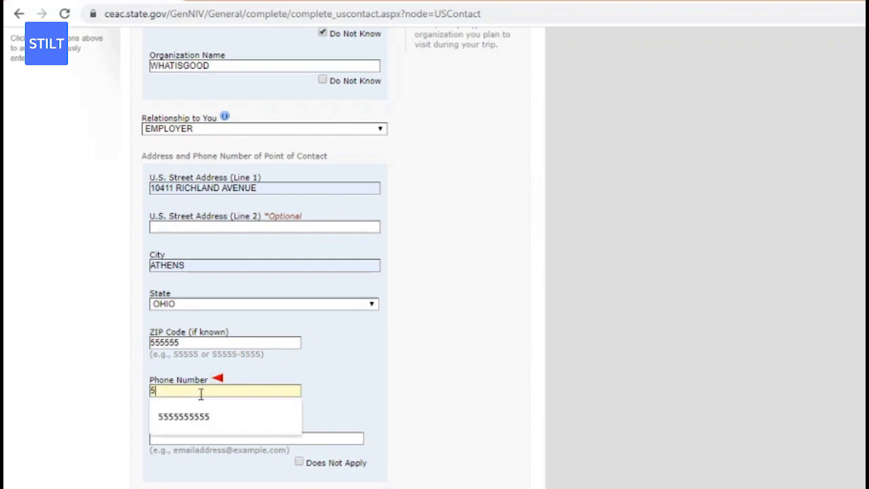
{"action": "type", "text": "55"}
{"action": "left_click", "coordinate": [193, 437]}
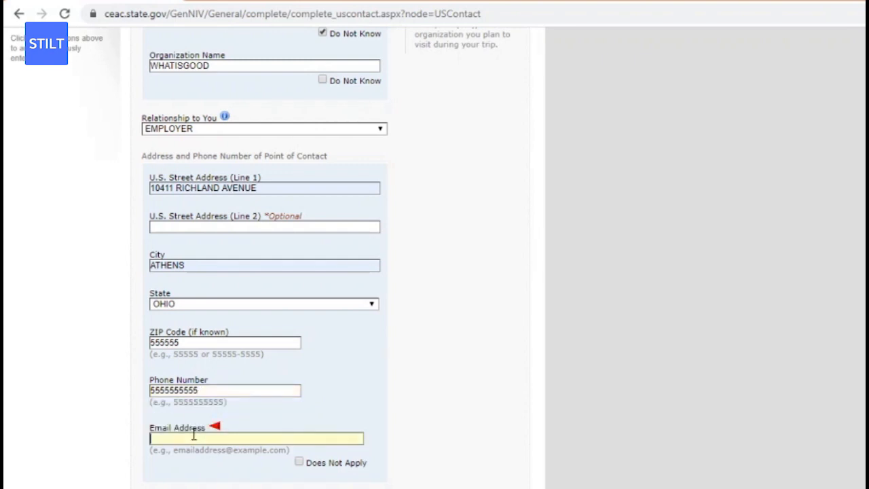
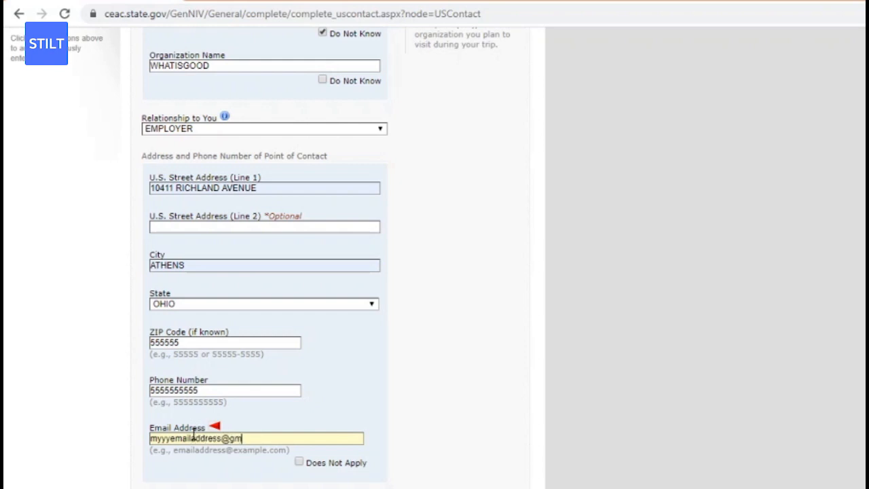
{"action": "scroll", "coordinate": [561, 291], "scroll_direction": "down", "scroll_amount": 2}
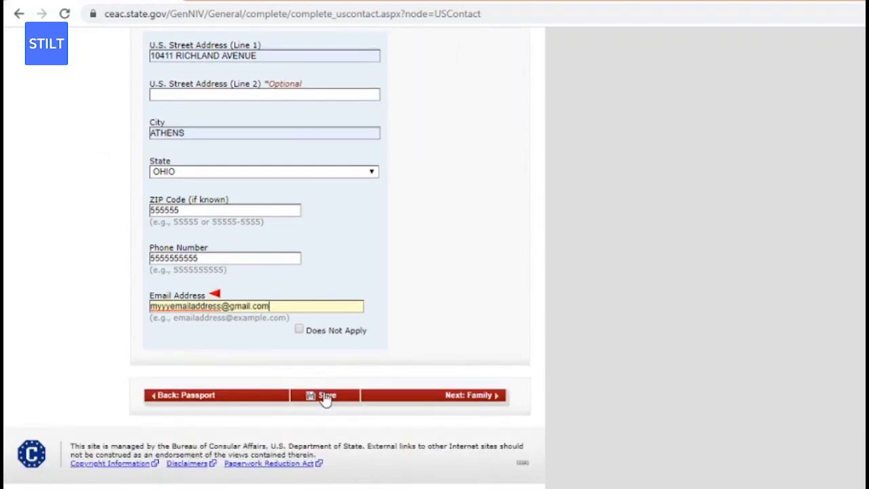
{"action": "left_click", "coordinate": [326, 398]}
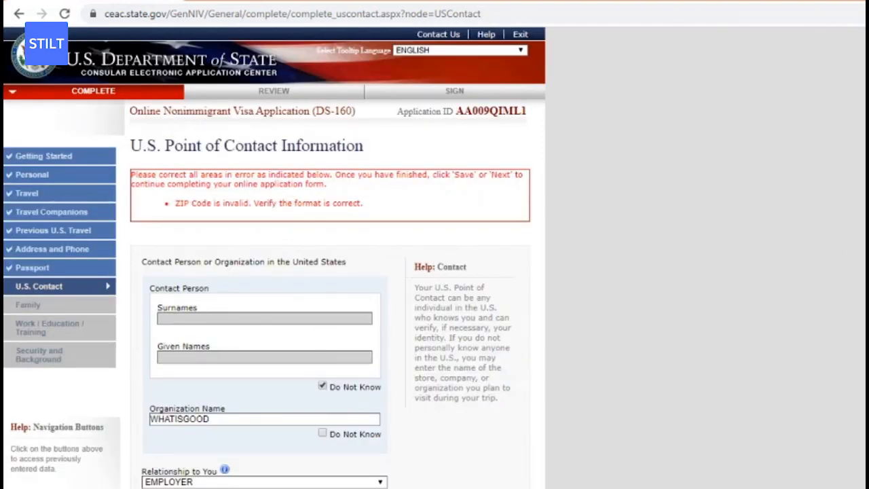
Clear the invalid ZIP Code on the U.S. Contact page and save it, leaving ZIP blank.
{"action": "scroll", "coordinate": [272, 272], "scroll_direction": "down", "scroll_amount": 4}
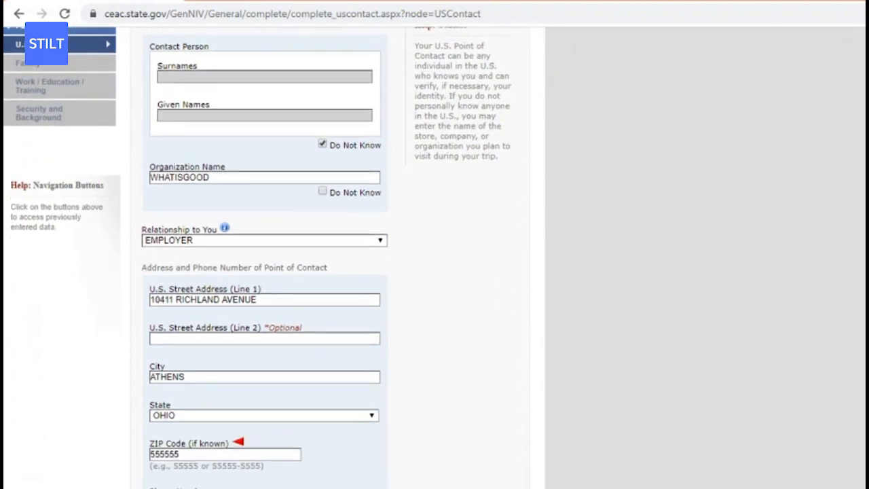
{"action": "scroll", "coordinate": [423, 319], "scroll_direction": "down", "scroll_amount": 2}
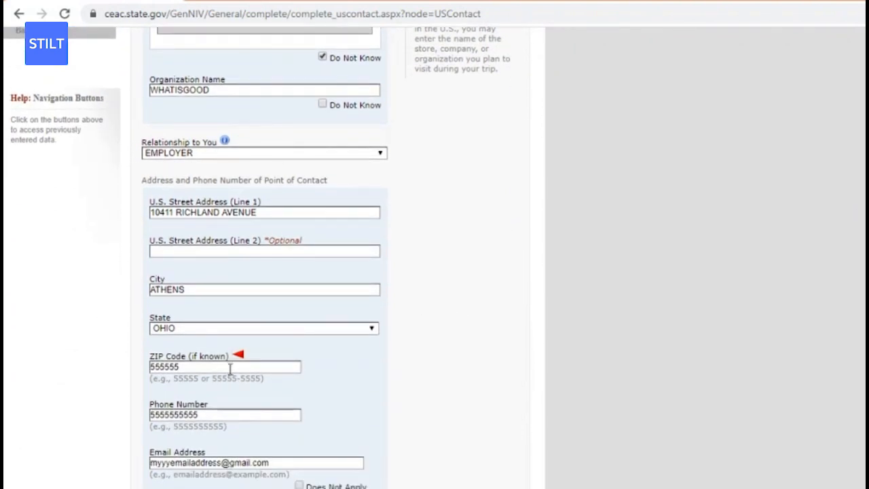
{"action": "left_click", "coordinate": [229, 368]}
{"action": "key", "text": "BackSpace"}
{"action": "key", "text": "BackSpace"}
{"action": "key", "text": "BackSpace"}
{"action": "key", "text": "BackSpace"}
{"action": "key", "text": "BackSpace"}
{"action": "key", "text": "BackSpace"}
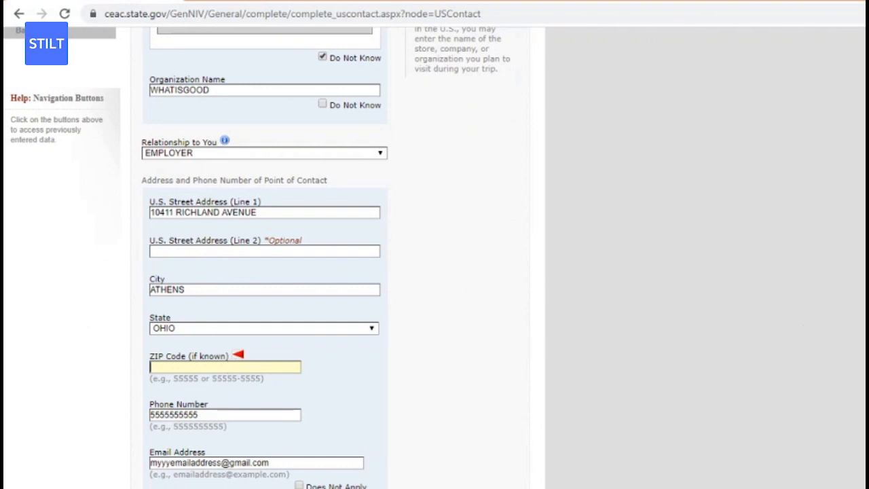
{"action": "scroll", "coordinate": [275, 260], "scroll_direction": "down", "scroll_amount": 3}
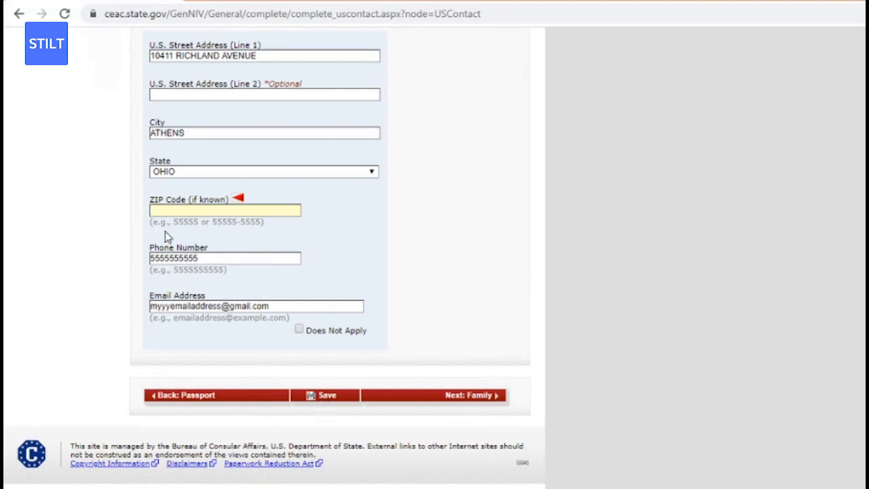
{"action": "left_click", "coordinate": [324, 398]}
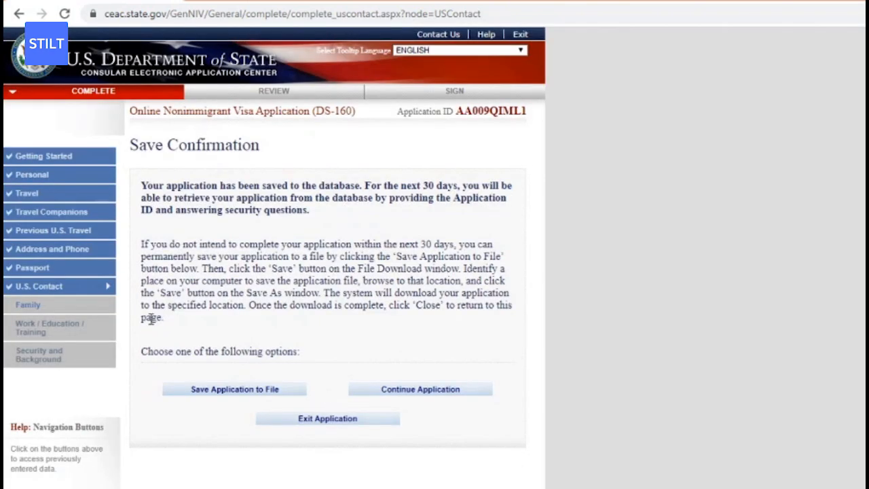
On the Family Relatives page, enter the father's surname and given names.
{"action": "left_click", "coordinate": [71, 305]}
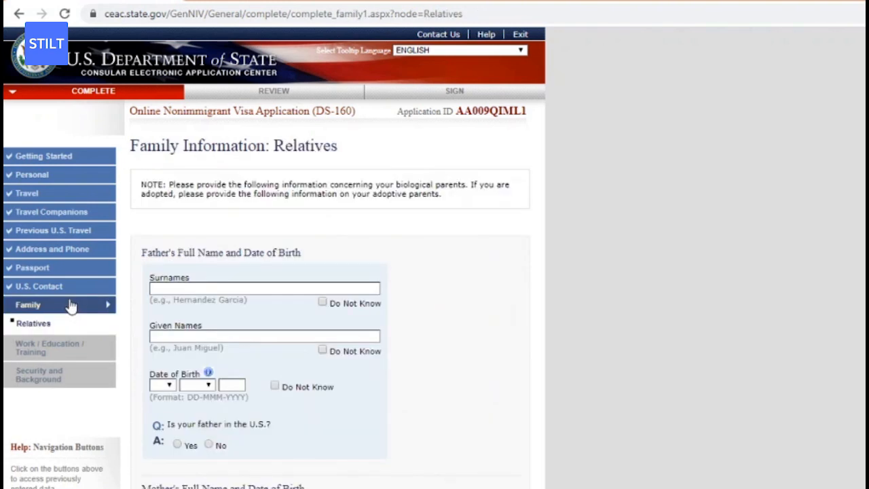
{"action": "left_click", "coordinate": [184, 289]}
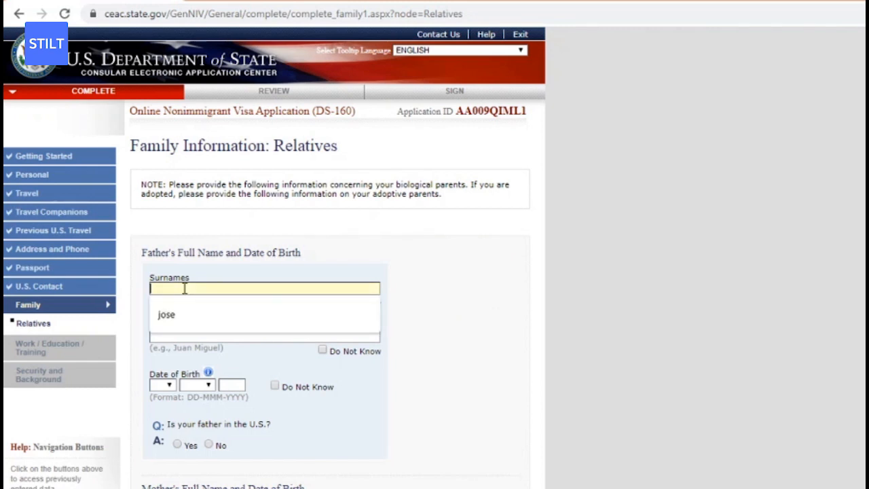
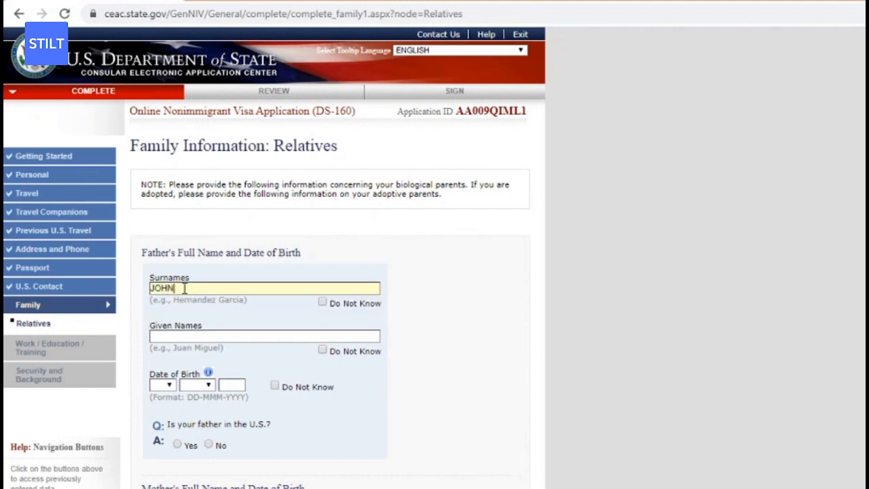
{"action": "left_click", "coordinate": [182, 336]}
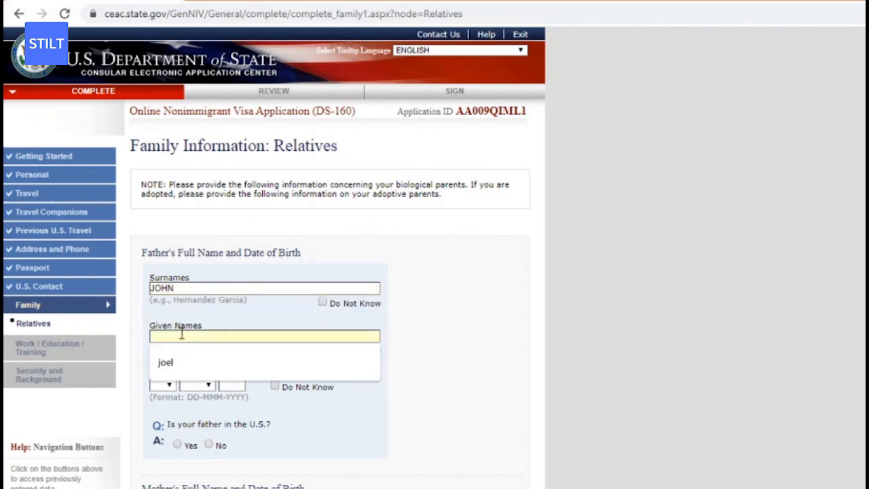
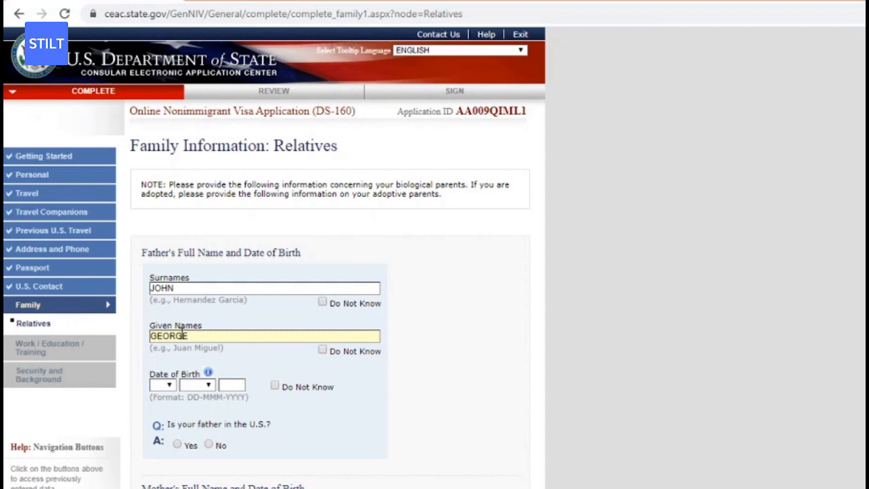
{"action": "left_click", "coordinate": [158, 385]}
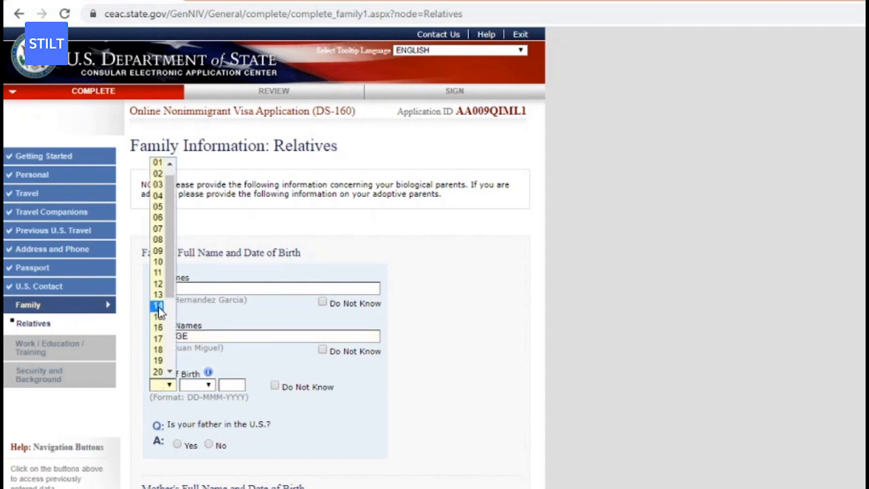
{"action": "left_click", "coordinate": [157, 272]}
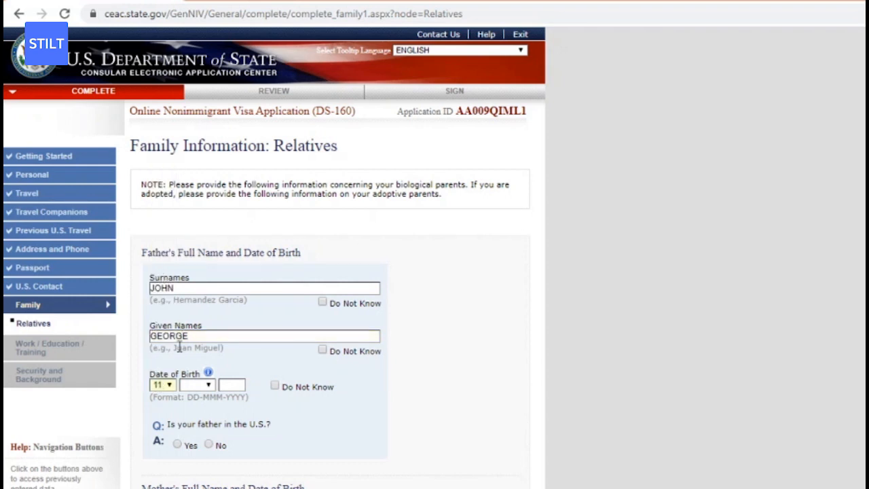
{"action": "left_click", "coordinate": [203, 387]}
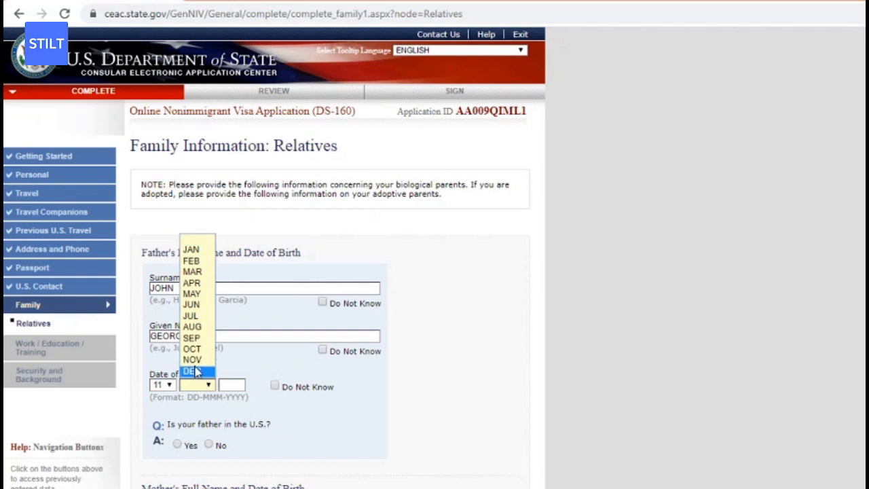
{"action": "left_click", "coordinate": [197, 370]}
{"action": "left_click", "coordinate": [229, 385]}
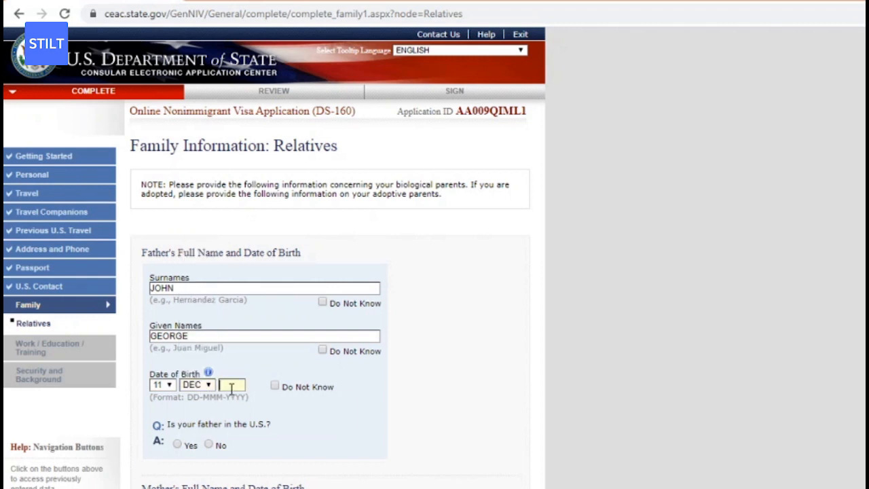
{"action": "left_click", "coordinate": [246, 412]}
{"action": "left_click", "coordinate": [208, 445]}
{"action": "scroll", "coordinate": [630, 396], "scroll_direction": "down", "scroll_amount": 5}
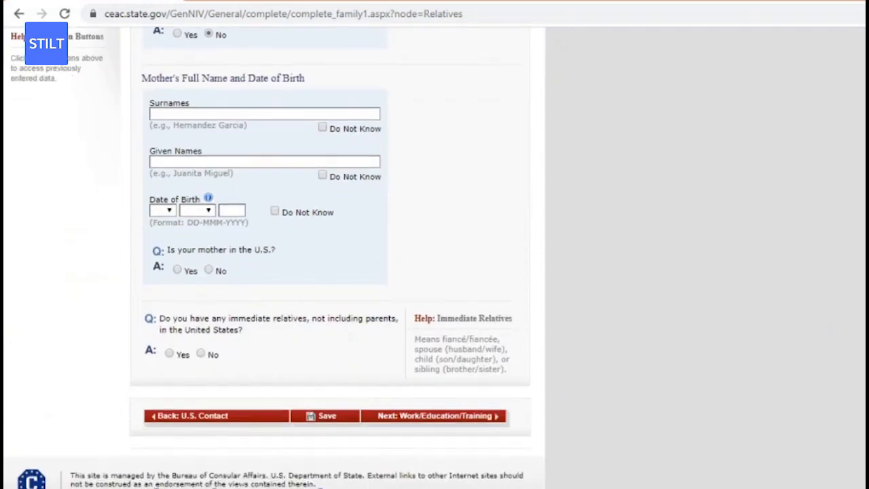
Enter the mother's surname and given names, correcting the misspelled surname.
{"action": "scroll", "coordinate": [170, 179], "scroll_direction": "up", "scroll_amount": 5}
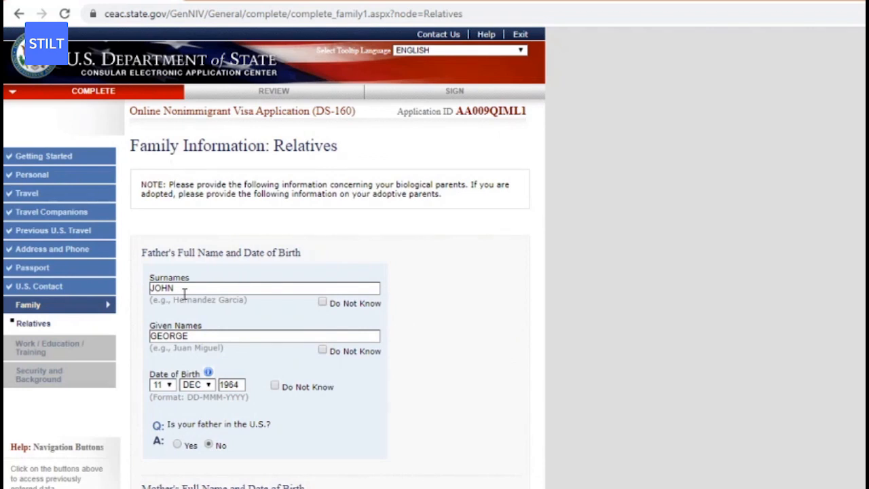
{"action": "scroll", "coordinate": [774, 295], "scroll_direction": "down", "scroll_amount": 5}
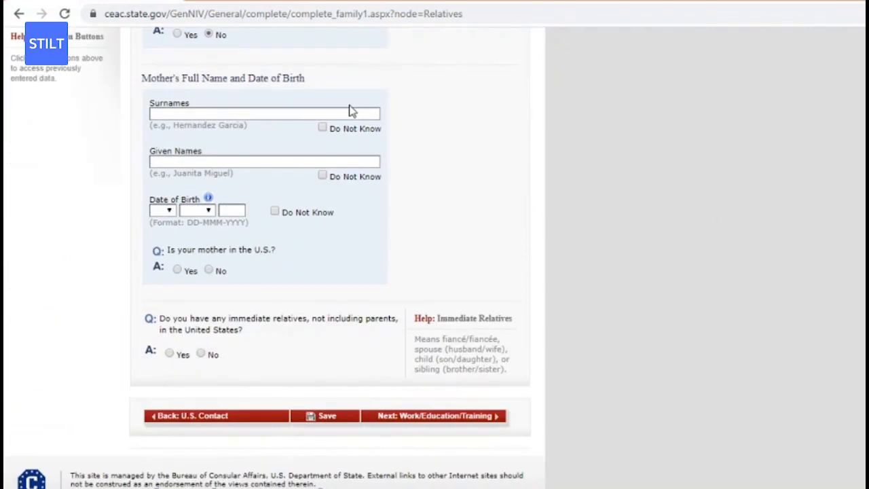
{"action": "left_click", "coordinate": [352, 112]}
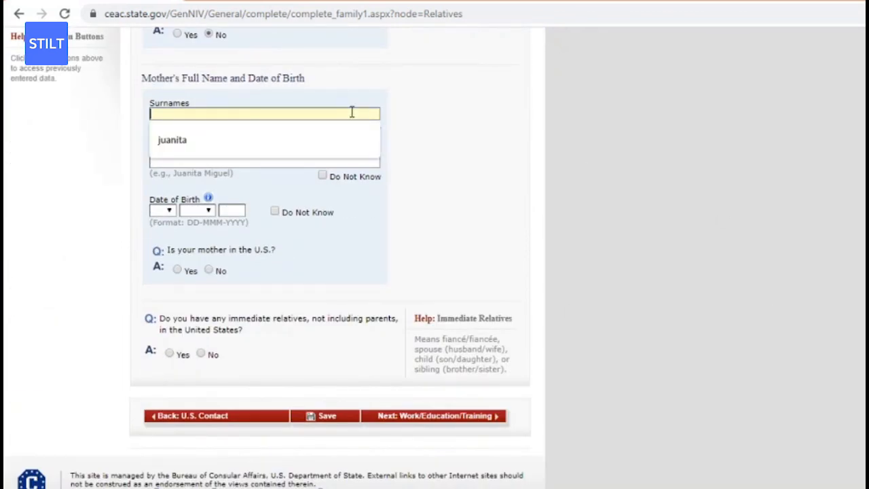
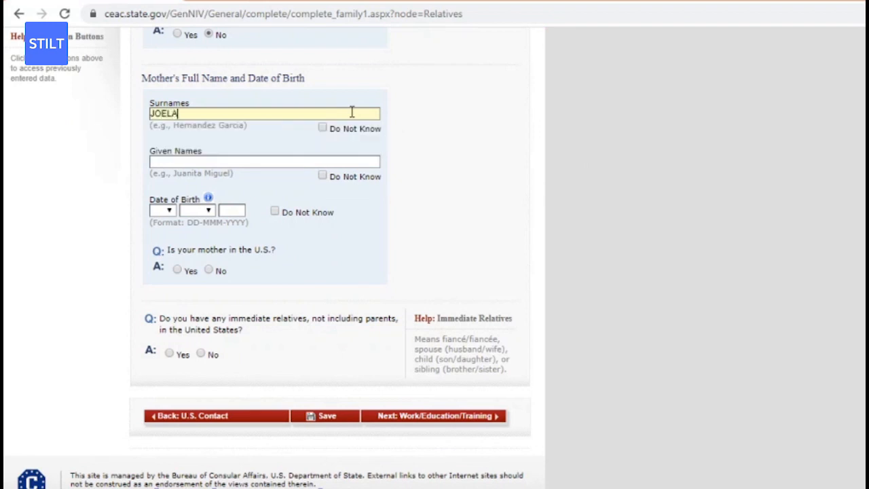
{"action": "left_click", "coordinate": [274, 162]}
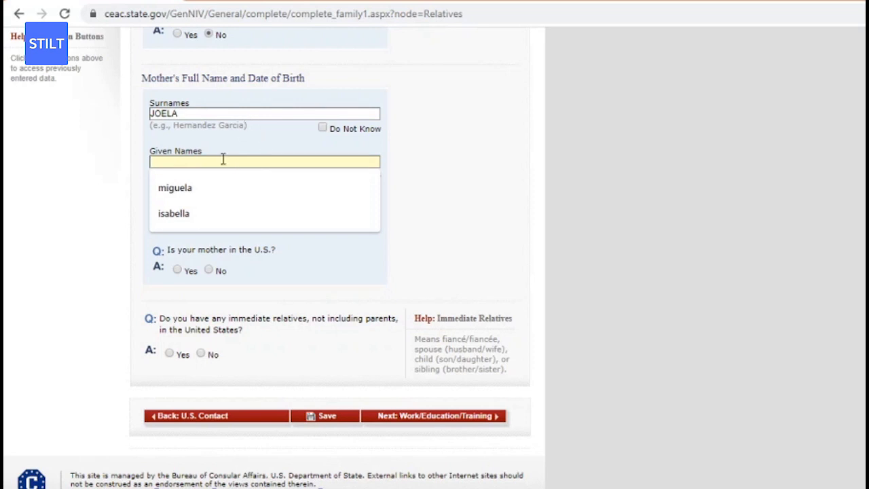
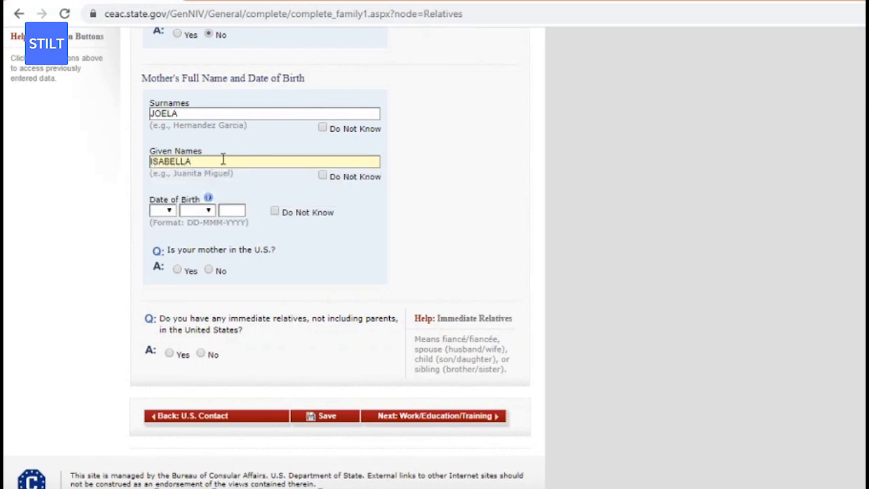
{"action": "left_click", "coordinate": [181, 113]}
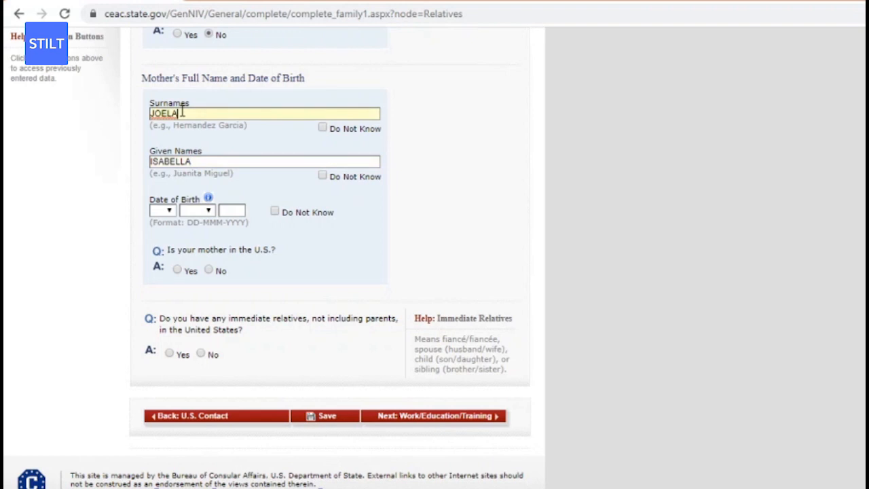
{"action": "key", "text": "BackSpace"}
{"action": "key", "text": "BackSpace"}
{"action": "key", "text": "BackSpace"}
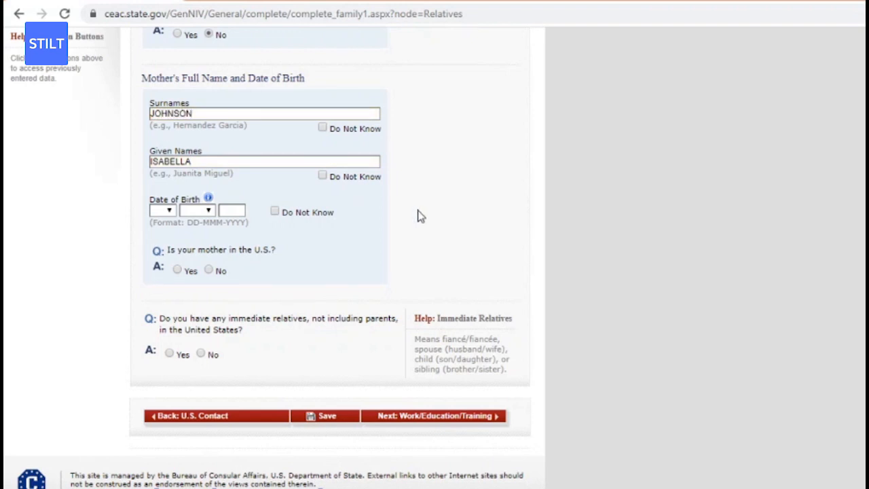
{"action": "left_click", "coordinate": [169, 211]}
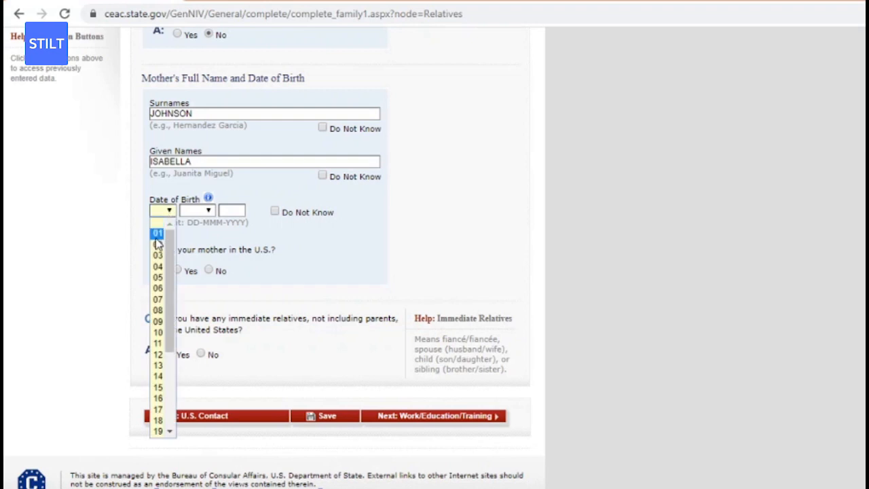
{"action": "left_click", "coordinate": [158, 233]}
{"action": "left_click", "coordinate": [201, 210]}
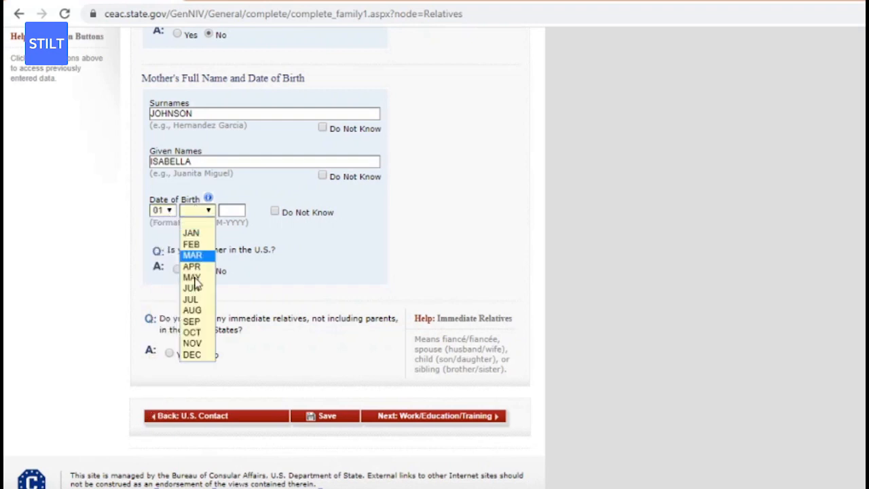
{"action": "left_click", "coordinate": [193, 355]}
{"action": "left_click", "coordinate": [235, 212]}
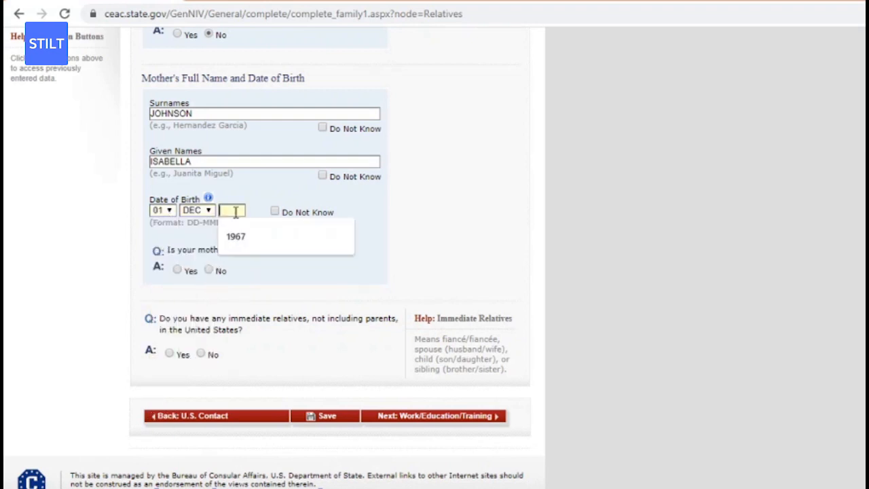
{"action": "type", "text": "1967"}
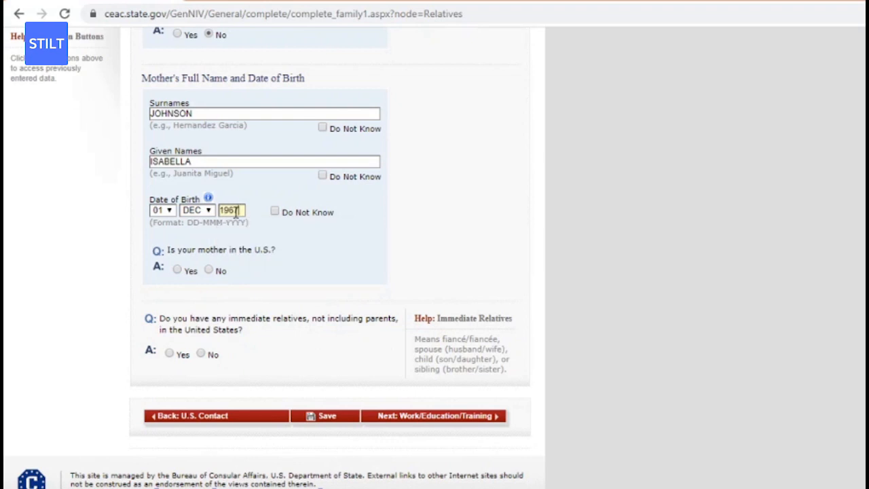
{"action": "left_click", "coordinate": [435, 222]}
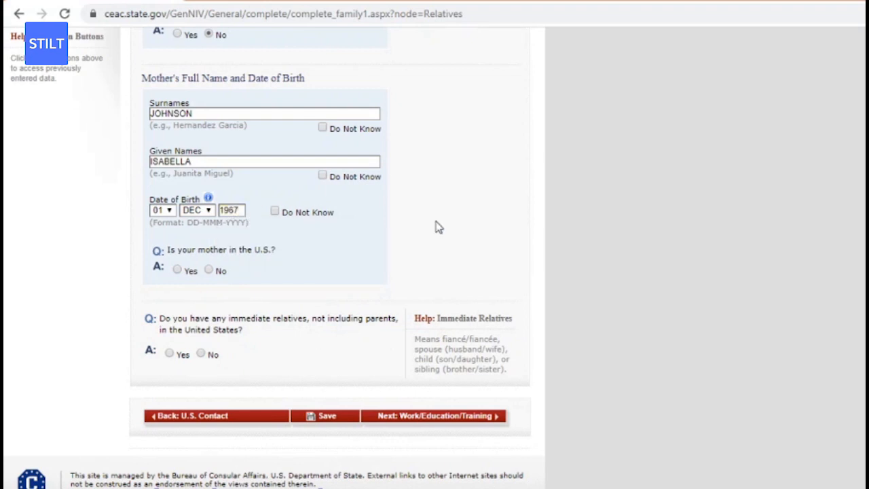
Answer No for mother in U.S., immediate relatives and other relatives, saving the Relatives page.
{"action": "left_click", "coordinate": [209, 269]}
{"action": "left_click", "coordinate": [201, 354]}
{"action": "left_click", "coordinate": [310, 416]}
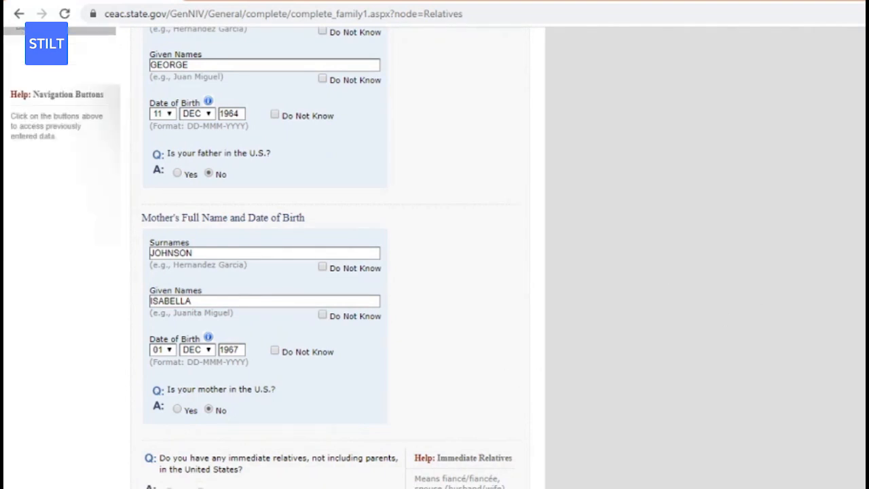
{"action": "scroll", "coordinate": [332, 272], "scroll_direction": "down", "scroll_amount": 3}
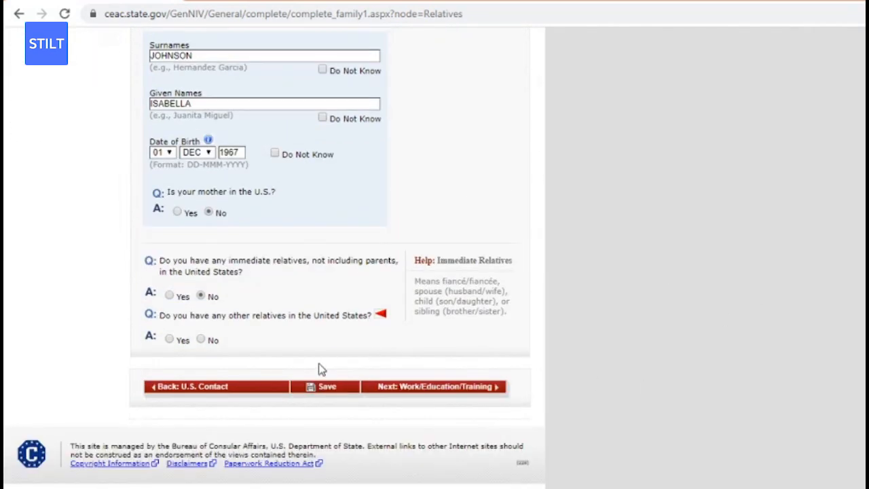
{"action": "left_click", "coordinate": [201, 340]}
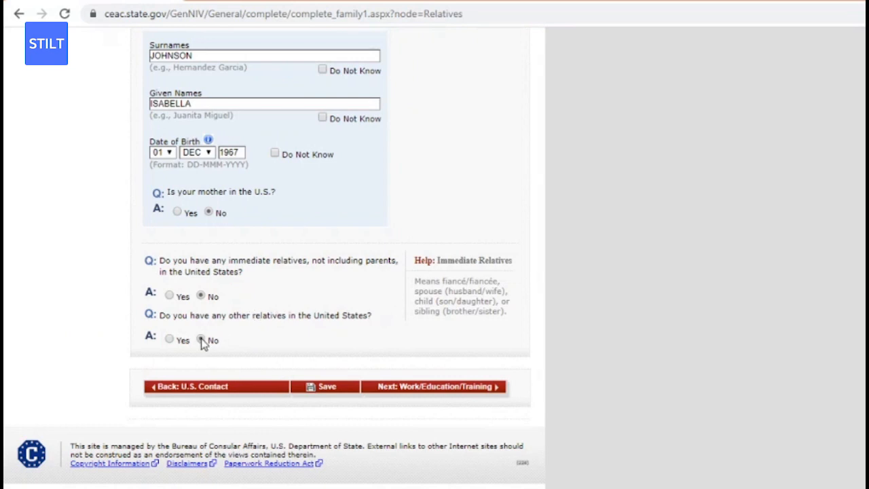
{"action": "left_click", "coordinate": [339, 386]}
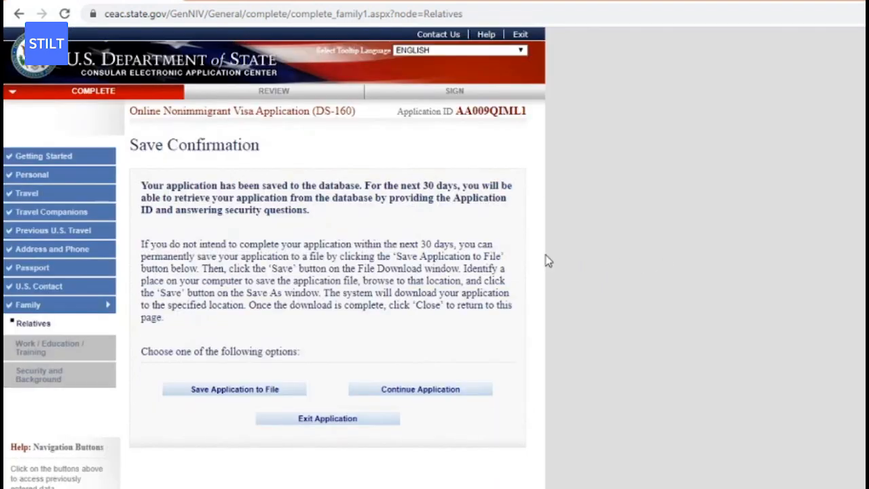
Review the saved Relatives answers, then continue to Work/Education/Training.
{"action": "left_click", "coordinate": [73, 327]}
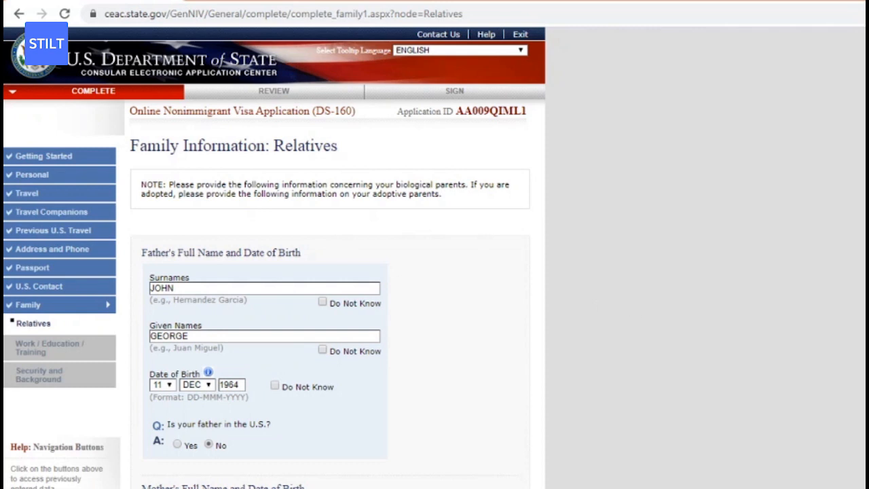
{"action": "scroll", "coordinate": [274, 257], "scroll_direction": "down", "scroll_amount": 1}
{"action": "scroll", "coordinate": [274, 257], "scroll_direction": "down", "scroll_amount": 5}
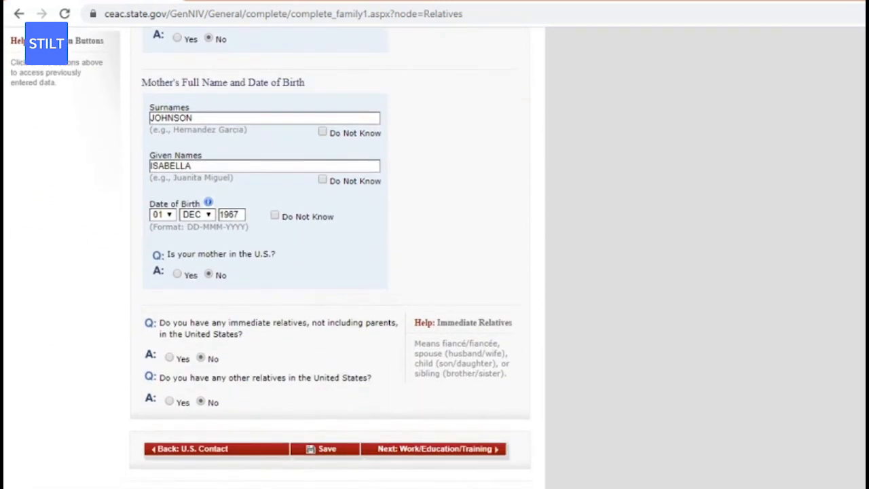
{"action": "scroll", "coordinate": [274, 257], "scroll_direction": "down", "scroll_amount": 1}
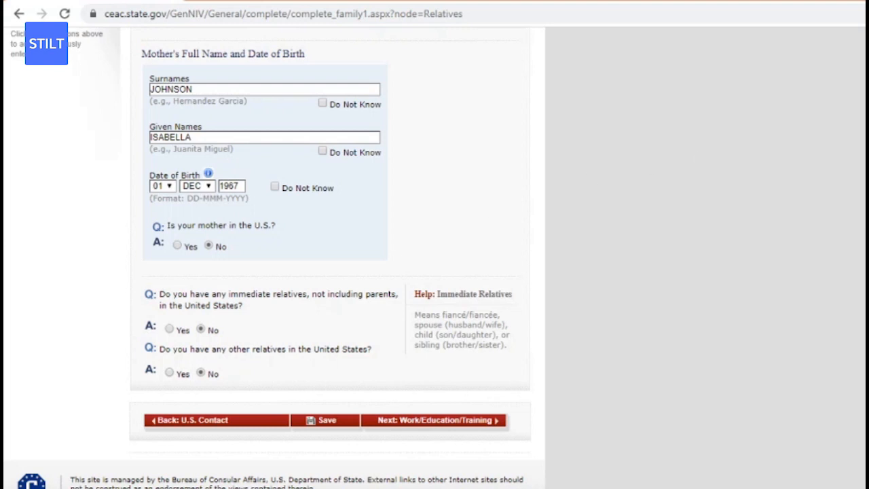
{"action": "scroll", "coordinate": [332, 245], "scroll_direction": "up", "scroll_amount": 1}
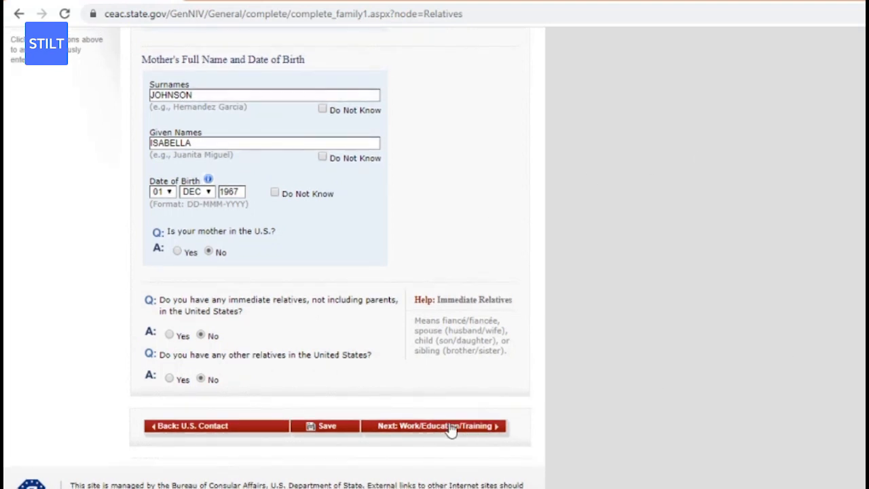
{"action": "left_click", "coordinate": [452, 427]}
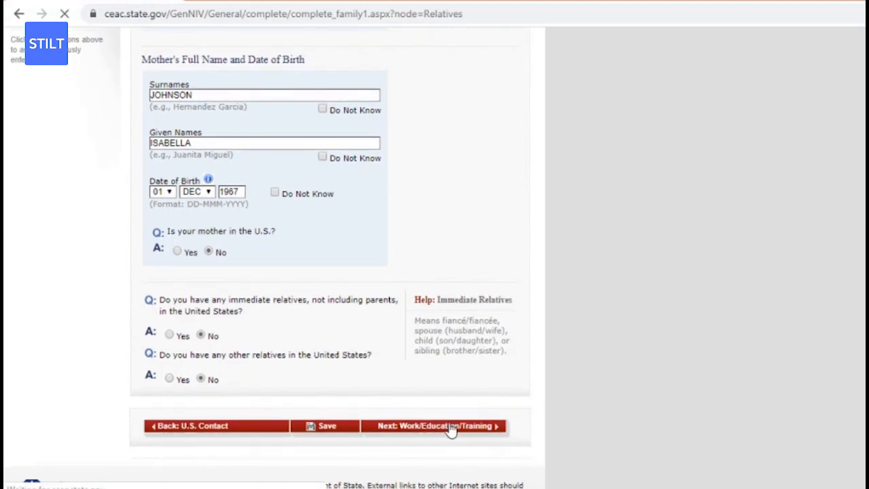
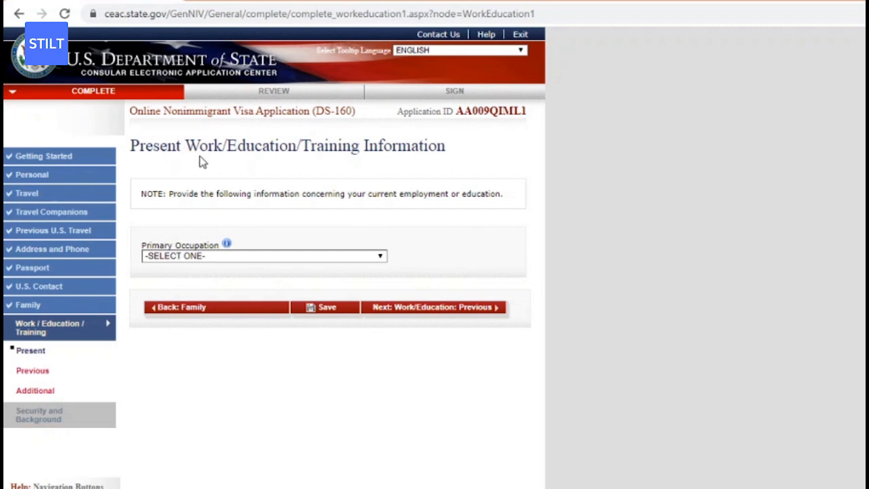
Choose COMMUNICATIONS as primary occupation and enter WHATISGOOD as the present employer's name.
{"action": "left_click", "coordinate": [217, 258]}
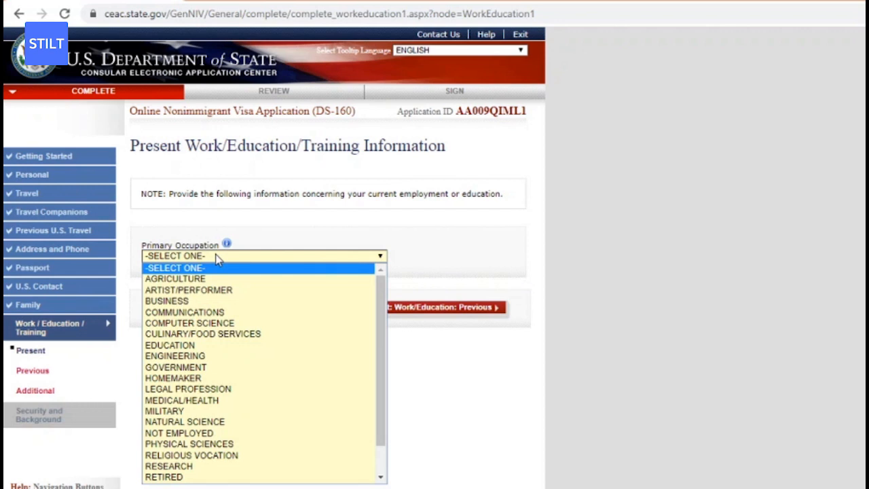
{"action": "left_click", "coordinate": [272, 312]}
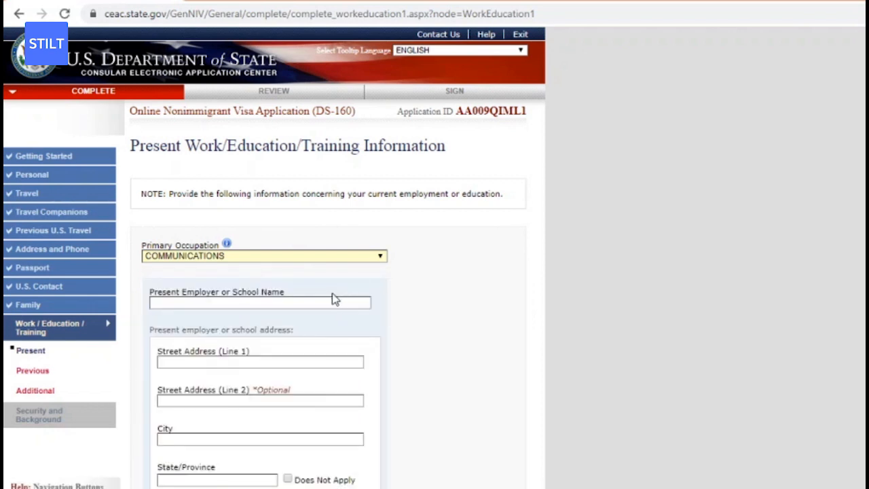
{"action": "left_click", "coordinate": [313, 299]}
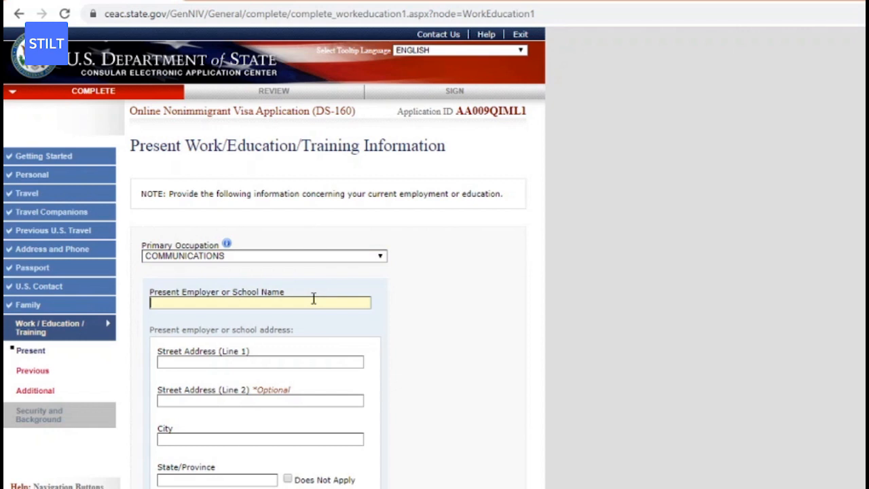
{"action": "type", "text": "WHATISGOOD"}
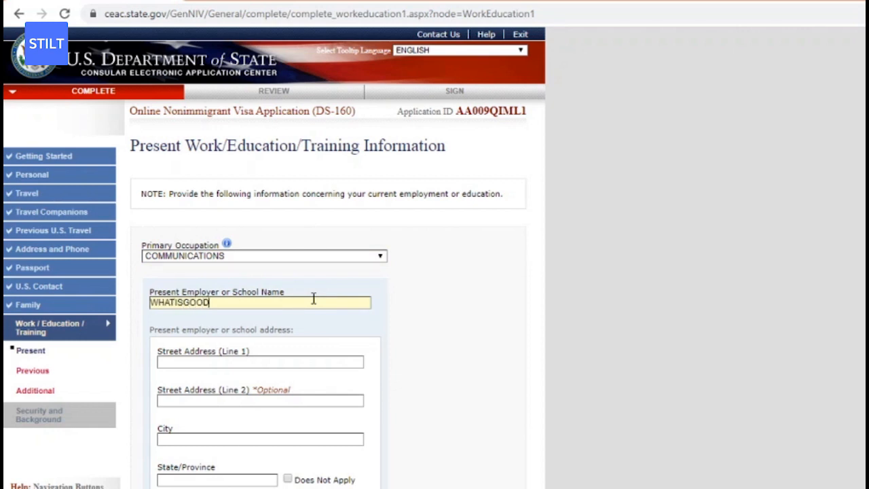
{"action": "left_click", "coordinate": [280, 363]}
Autofill the employer address, clear the postal code, and set the country to INDIA.
{"action": "left_click", "coordinate": [249, 401]}
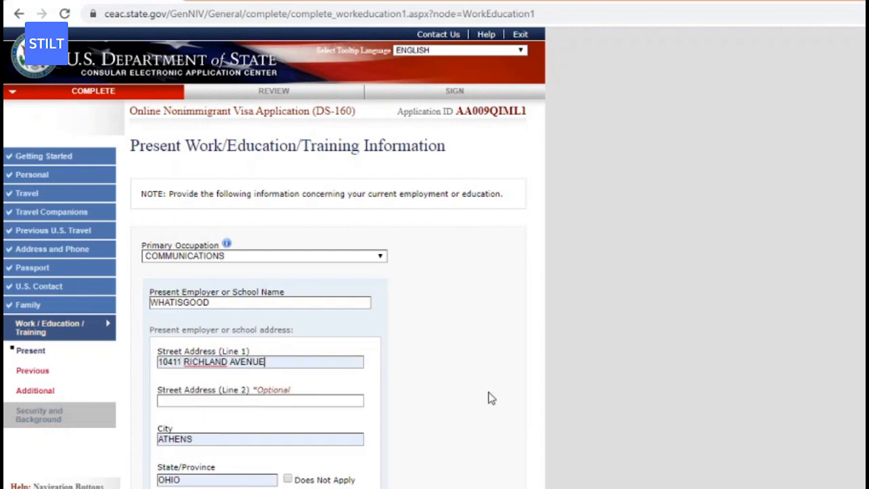
{"action": "scroll", "coordinate": [763, 348], "scroll_direction": "down", "scroll_amount": 3}
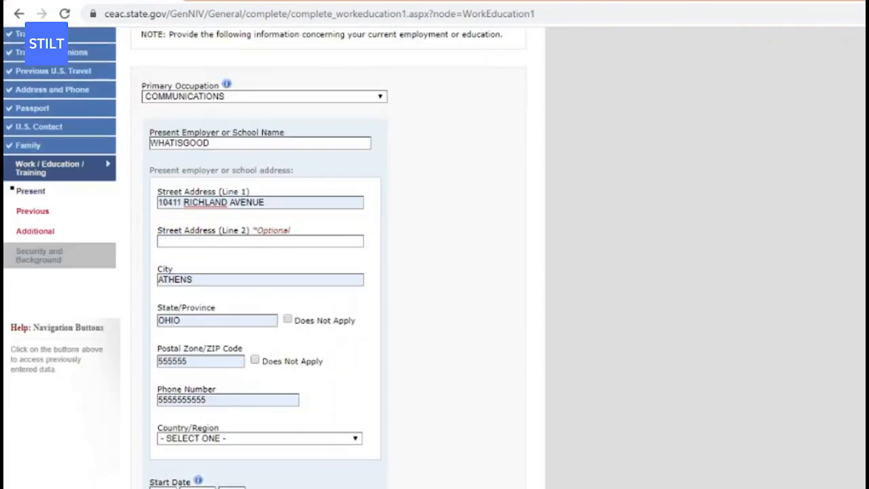
{"action": "double_click", "coordinate": [190, 302]}
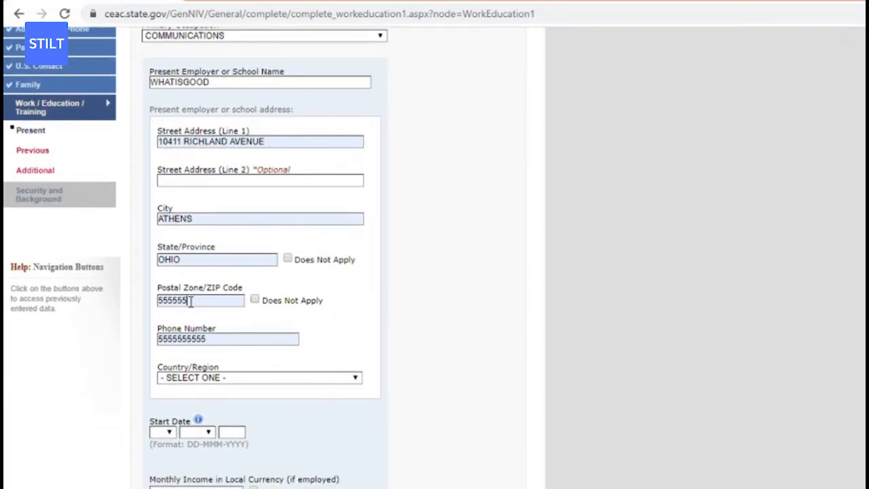
{"action": "key", "text": "BackSpace"}
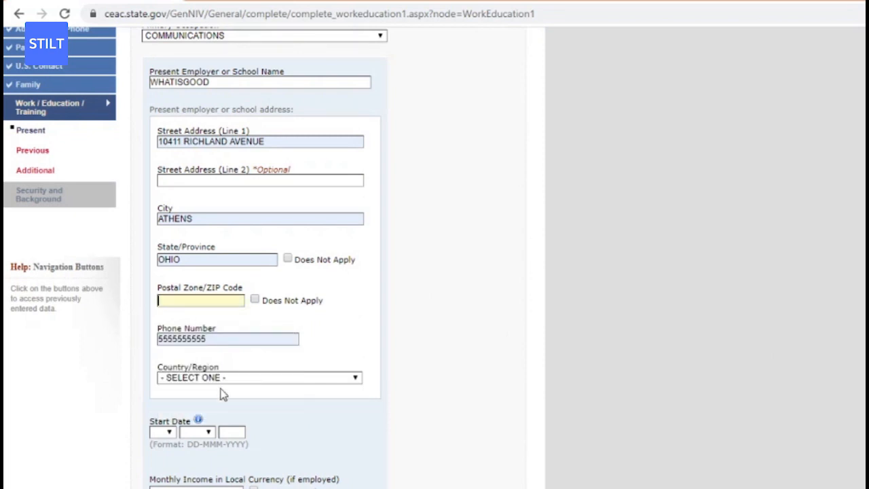
{"action": "left_click", "coordinate": [238, 379]}
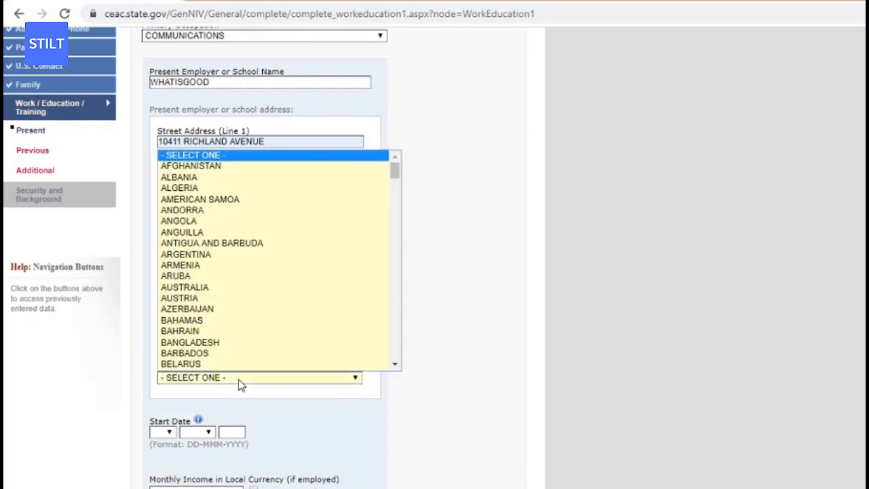
{"action": "type", "text": "india"}
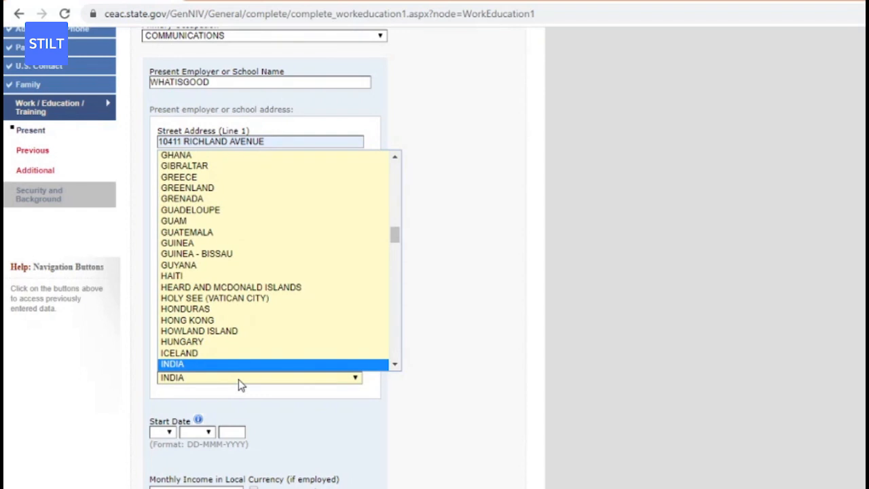
{"action": "left_click", "coordinate": [856, 292]}
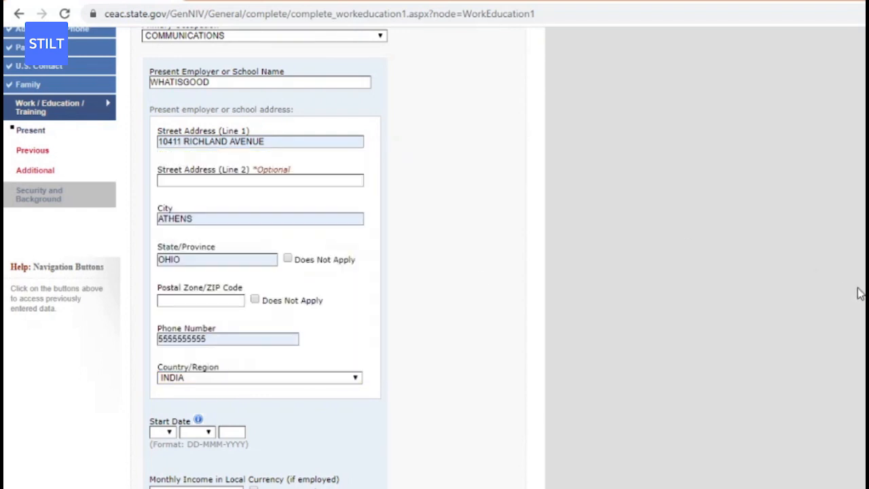
Replace the old street address, set city to MUMBAI and state to MAHARASHTRA, and check the phone number.
{"action": "left_click", "coordinate": [284, 141]}
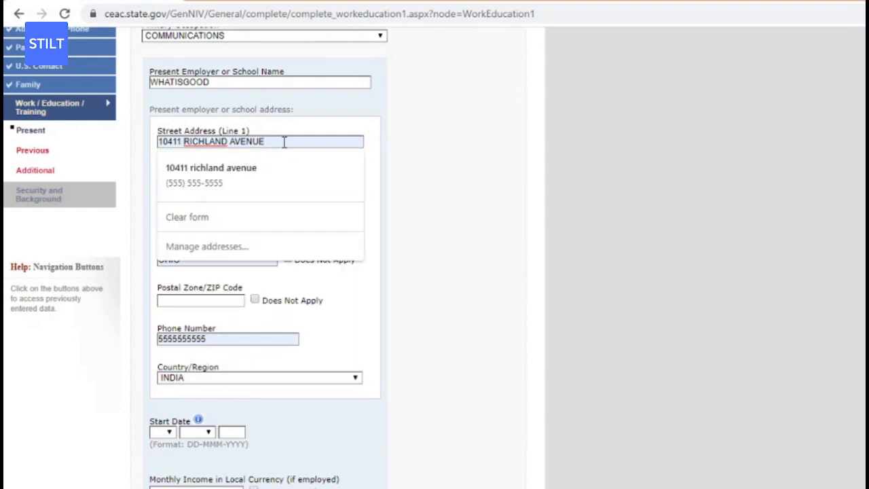
{"action": "triple_click", "coordinate": [284, 142]}
{"action": "key", "text": "BackSpace"}
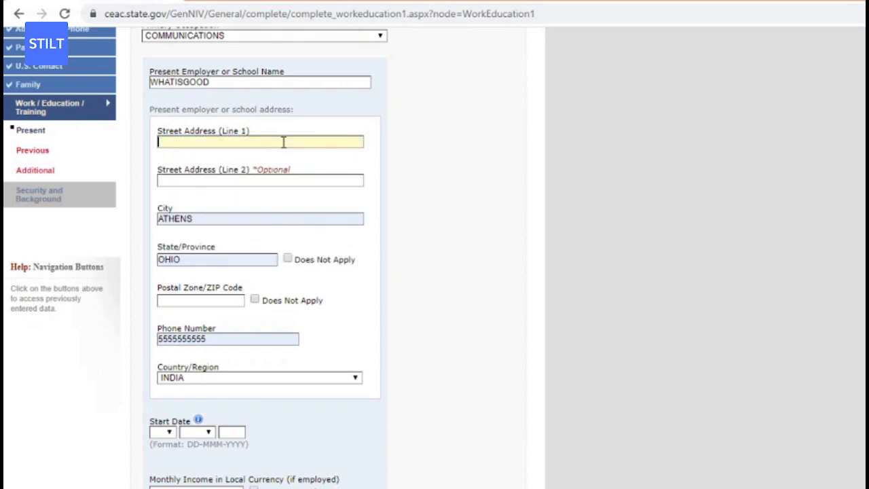
{"action": "type", "text": "OMBAY STREET"}
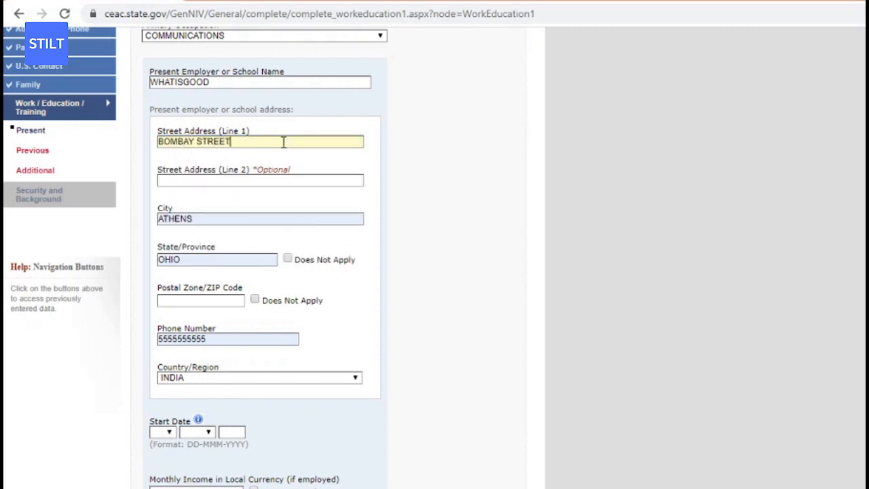
{"action": "left_click", "coordinate": [209, 215]}
{"action": "key", "text": "BackSpace"}
{"action": "key", "text": "BackSpace"}
{"action": "key", "text": "BackSpace"}
{"action": "key", "text": "BackSpace"}
{"action": "key", "text": "BackSpace"}
{"action": "key", "text": "BackSpace"}
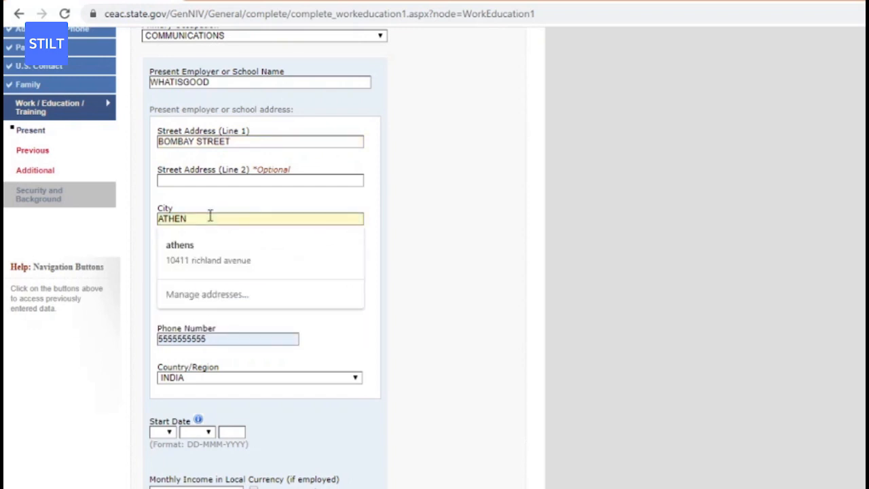
{"action": "type", "text": "MUMBAI"}
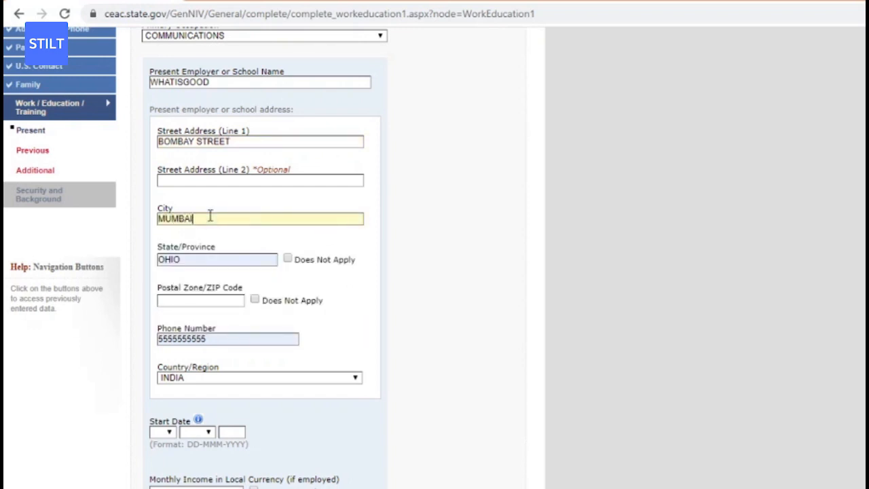
{"action": "left_click", "coordinate": [179, 260]}
{"action": "key", "text": "BackSpace"}
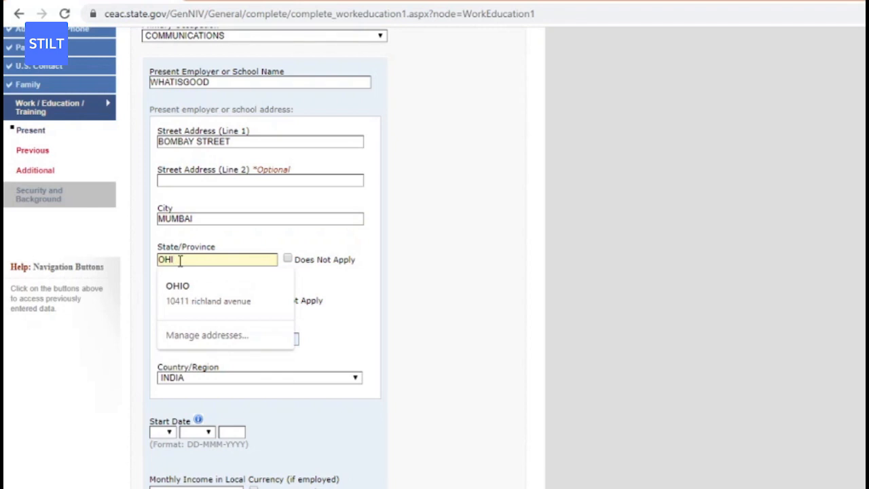
{"action": "key", "text": "BackSpace"}
{"action": "key", "text": "BackSpace"}
{"action": "key", "text": "BackSpace"}
{"action": "type", "text": "MAHARASHTRA"}
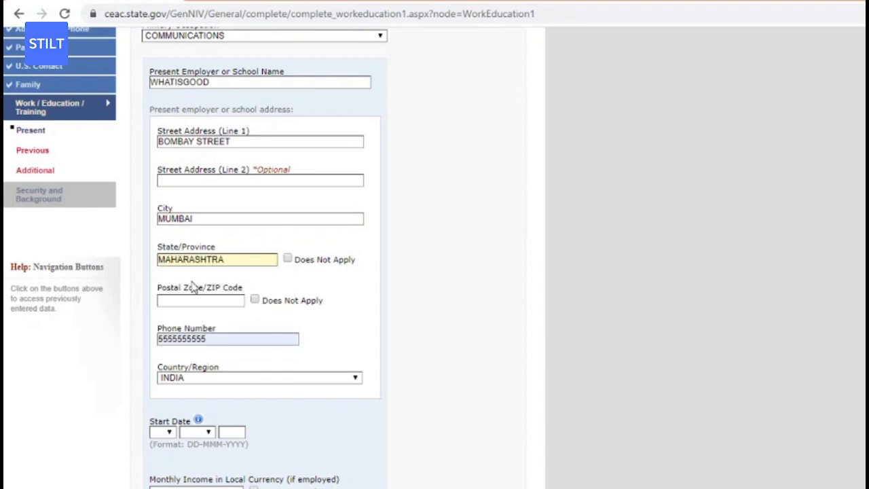
{"action": "left_click", "coordinate": [229, 338]}
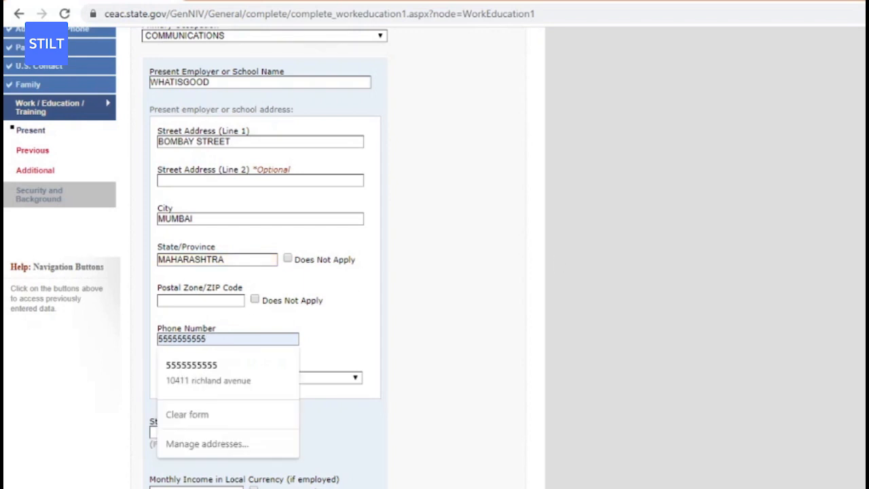
{"action": "scroll", "coordinate": [811, 273], "scroll_direction": "down", "scroll_amount": 2}
{"action": "scroll", "coordinate": [811, 273], "scroll_direction": "up", "scroll_amount": 3}
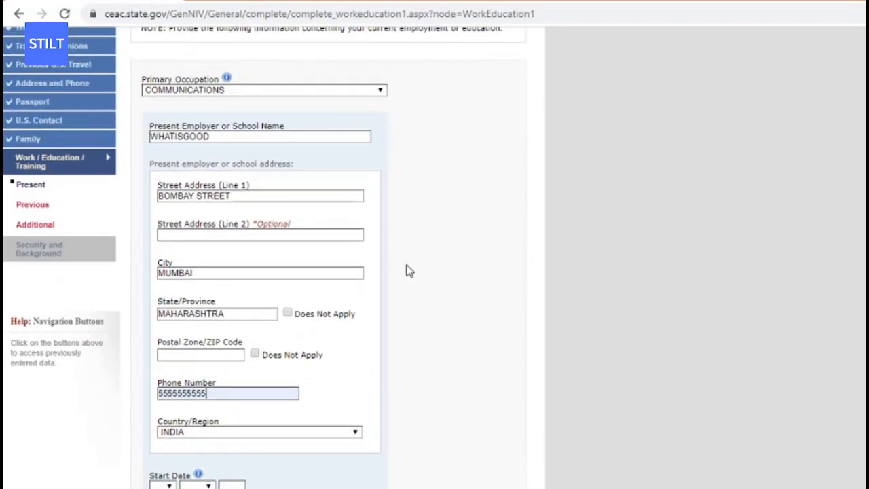
Keep COMMUNICATIONS as occupation and set the employment start date to 11 JUN 2019.
{"action": "left_click", "coordinate": [265, 92]}
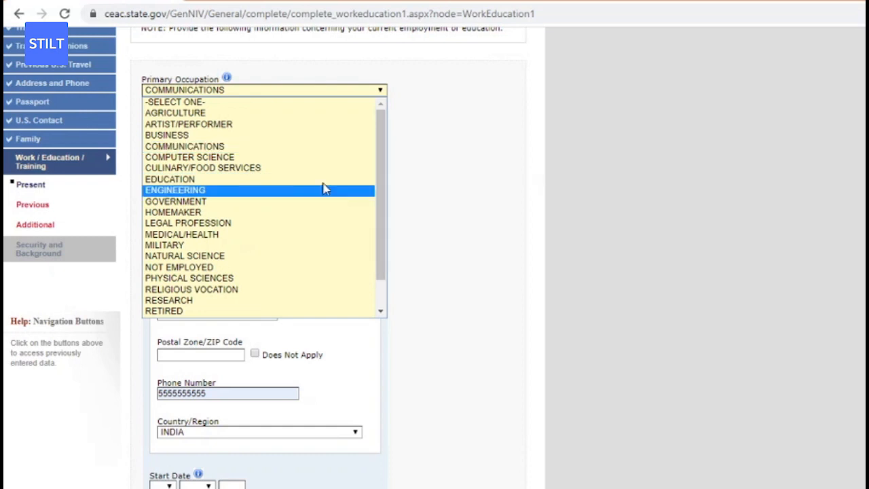
{"action": "left_click", "coordinate": [587, 165]}
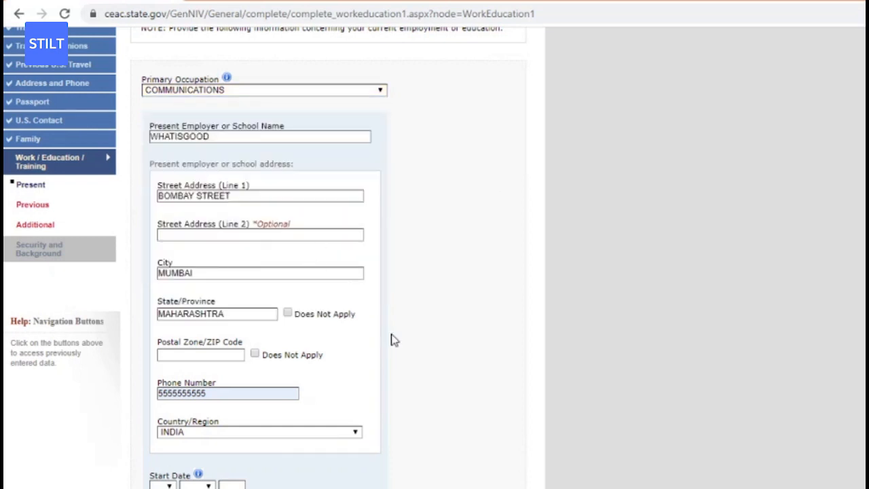
{"action": "scroll", "coordinate": [527, 333], "scroll_direction": "down", "scroll_amount": 3}
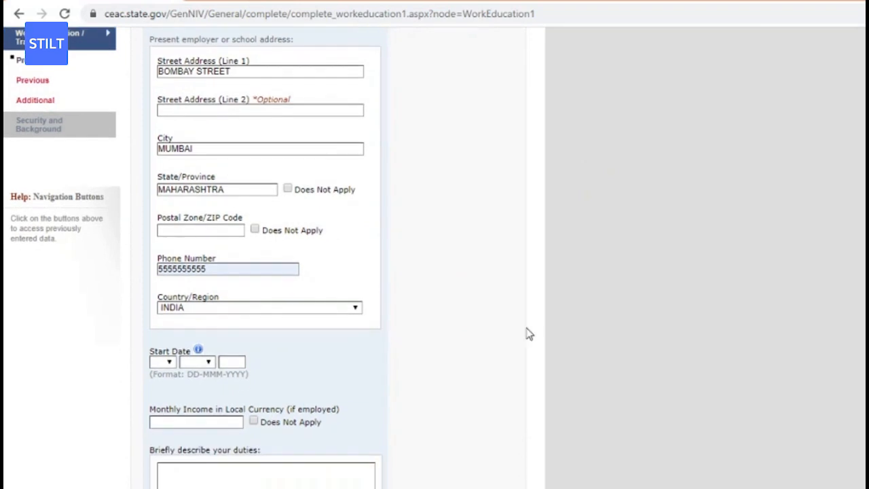
{"action": "left_click", "coordinate": [167, 362]}
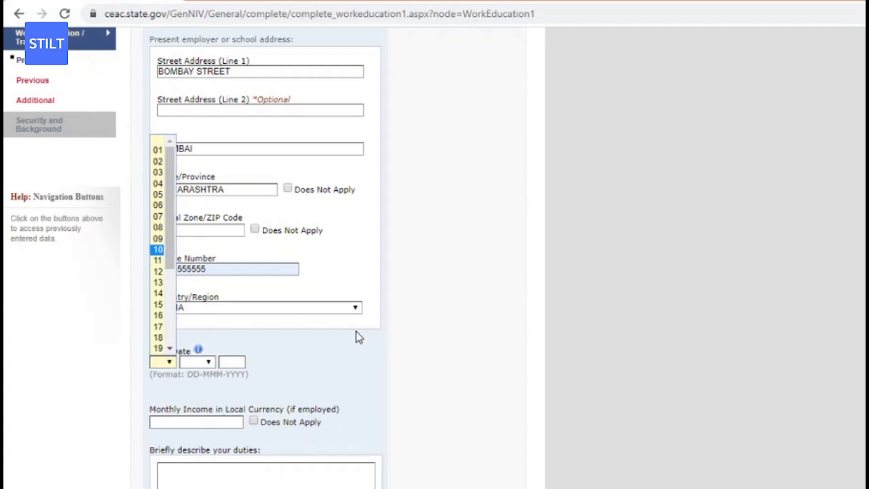
{"action": "left_click", "coordinate": [158, 262]}
{"action": "left_click", "coordinate": [192, 365]}
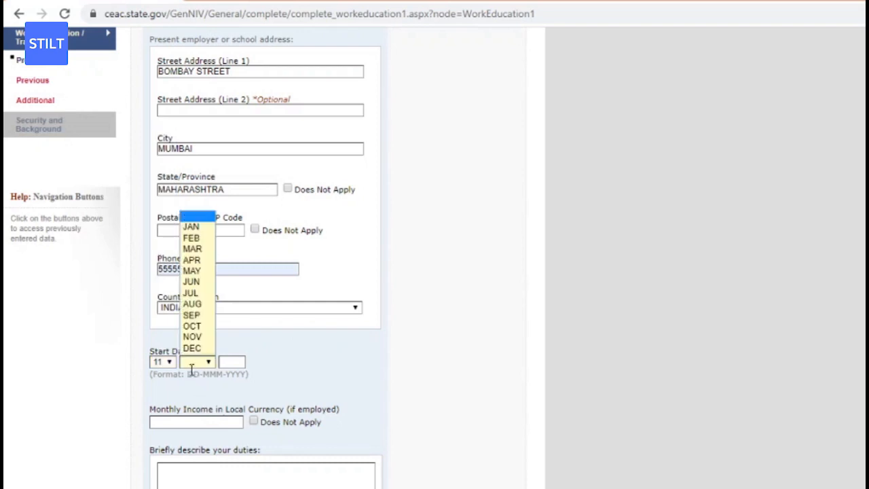
{"action": "left_click", "coordinate": [196, 282]}
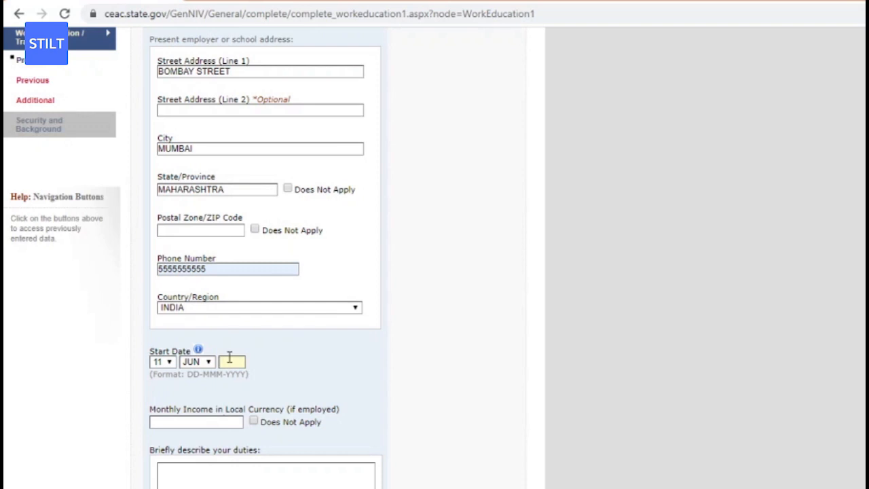
{"action": "type", "text": "2019"}
Mark monthly income as Does Not Apply and save the present work page.
{"action": "left_click", "coordinate": [253, 422]}
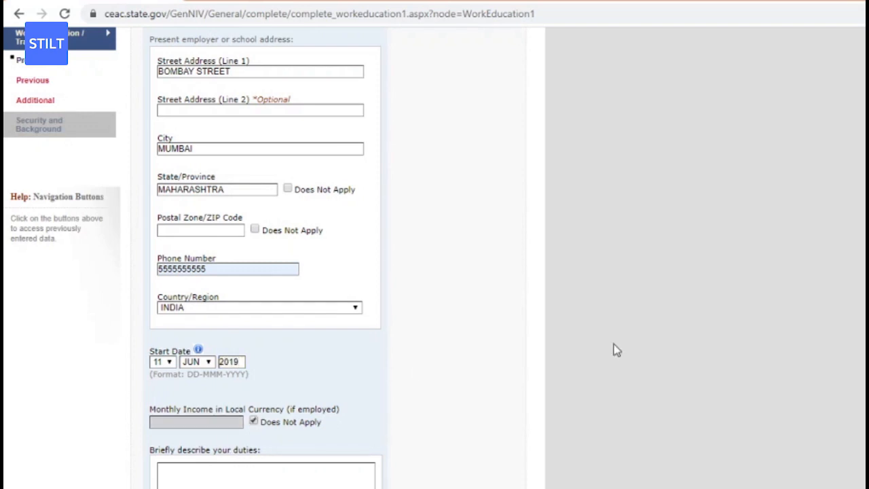
{"action": "scroll", "coordinate": [616, 349], "scroll_direction": "down", "scroll_amount": 2}
{"action": "scroll", "coordinate": [511, 304], "scroll_direction": "down", "scroll_amount": 1}
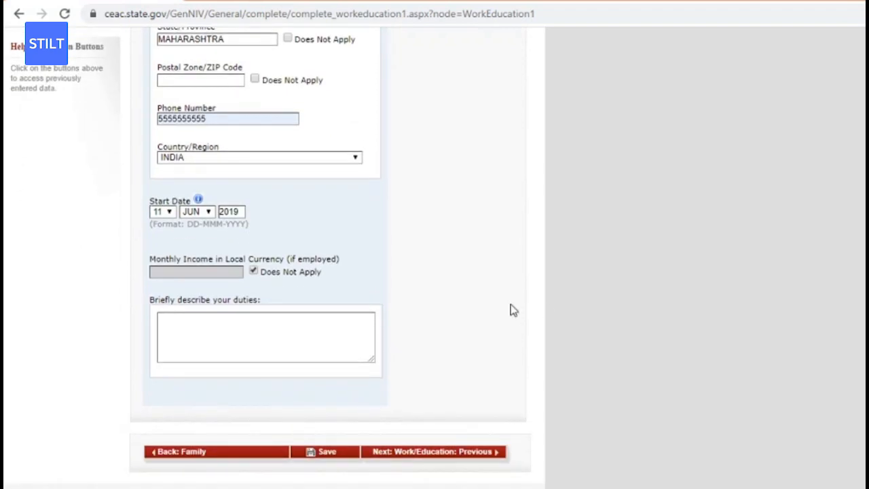
{"action": "left_click", "coordinate": [332, 454]}
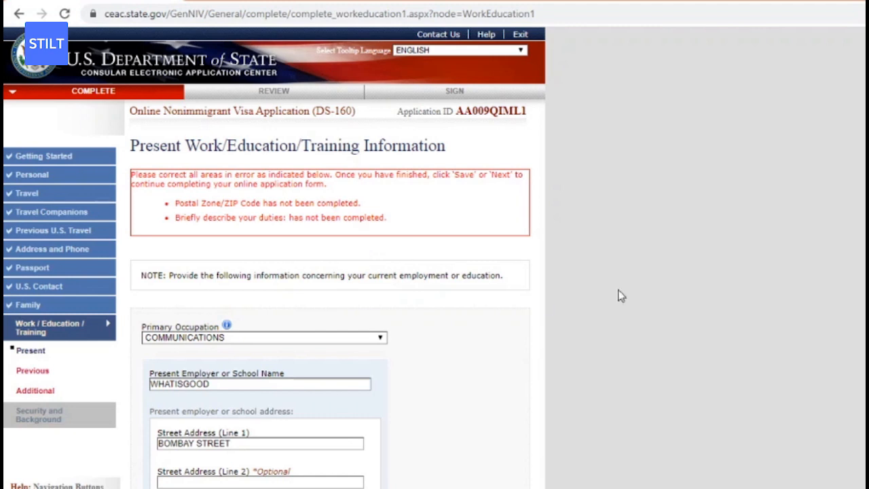
Enter 671317 as the present employer's postal code.
{"action": "scroll", "coordinate": [274, 271], "scroll_direction": "down", "scroll_amount": 1}
{"action": "scroll", "coordinate": [274, 272], "scroll_direction": "down", "scroll_amount": 4}
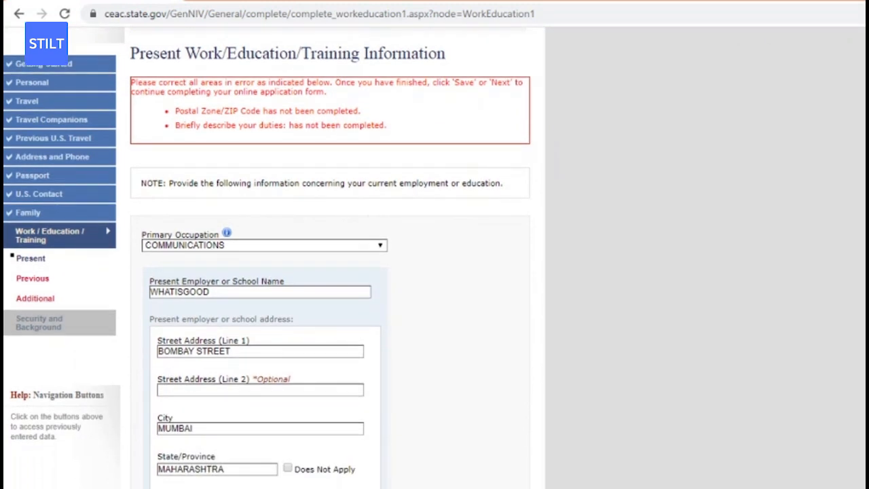
{"action": "scroll", "coordinate": [495, 285], "scroll_direction": "down", "scroll_amount": 1}
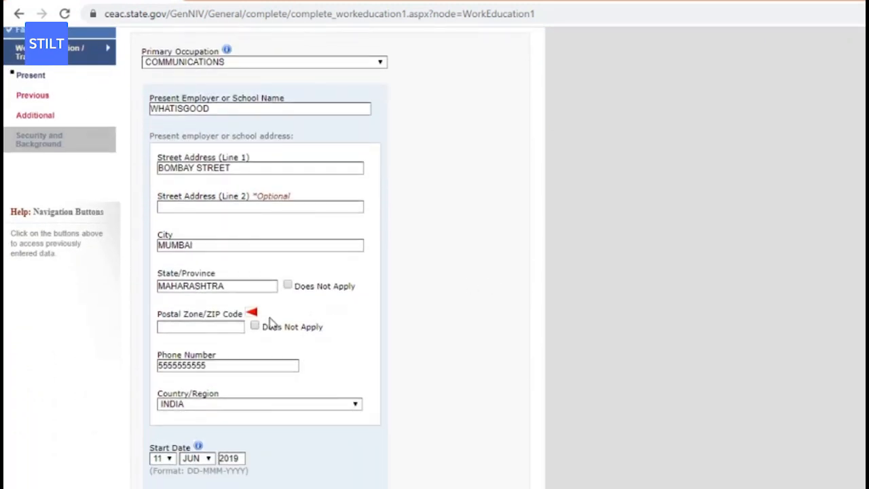
{"action": "left_click", "coordinate": [223, 328]}
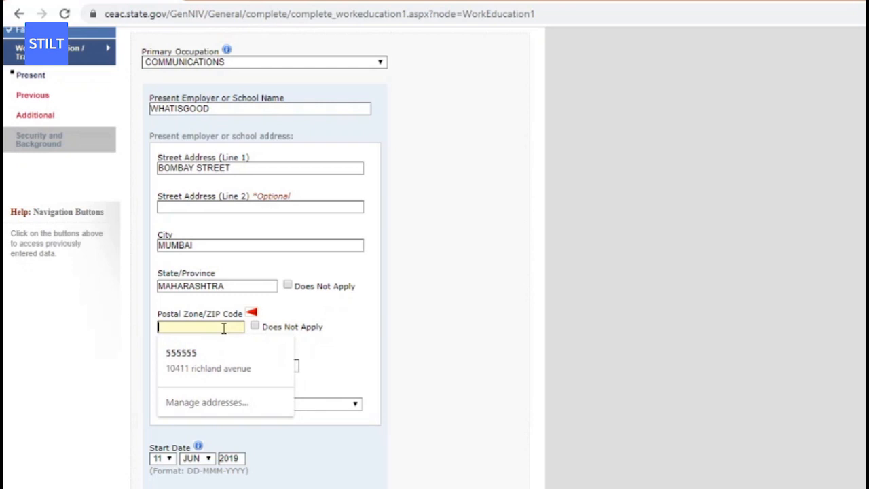
{"action": "type", "text": "6713"}
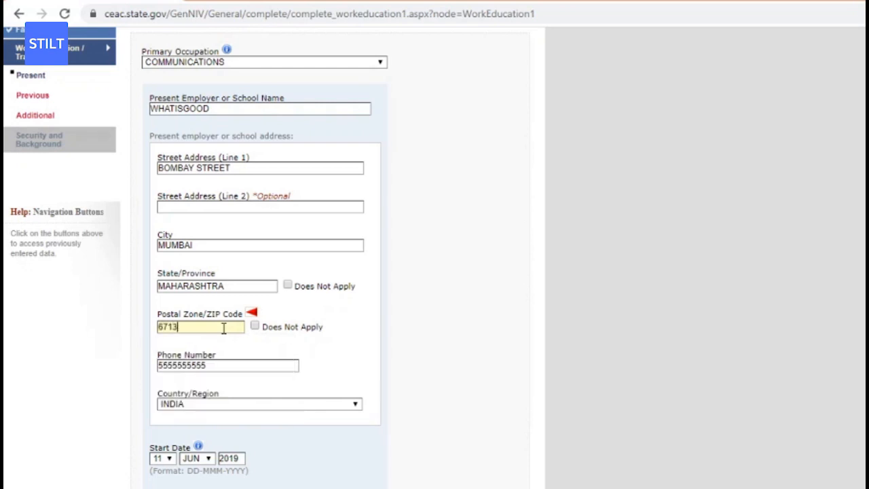
{"action": "type", "text": "17"}
Describe duties as communicating product information, handling client communications and giving feedback to the organization.
{"action": "scroll", "coordinate": [271, 258], "scroll_direction": "up", "scroll_amount": 2}
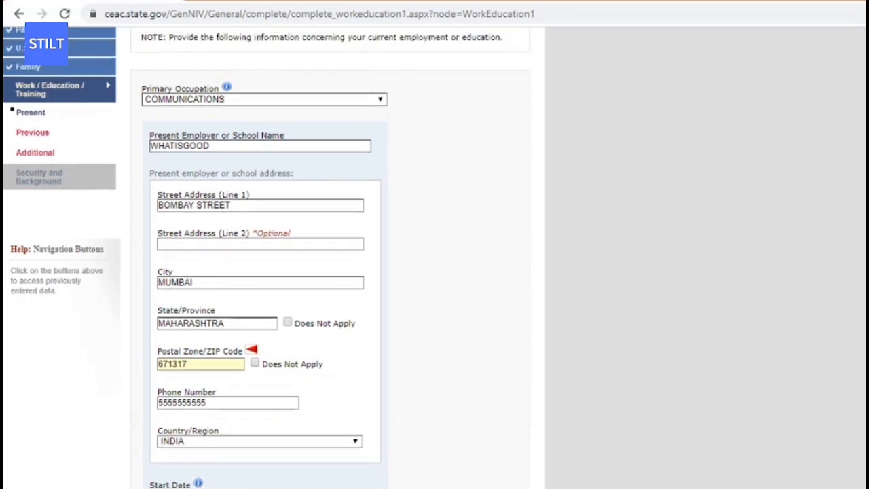
{"action": "scroll", "coordinate": [271, 258], "scroll_direction": "down", "scroll_amount": 4}
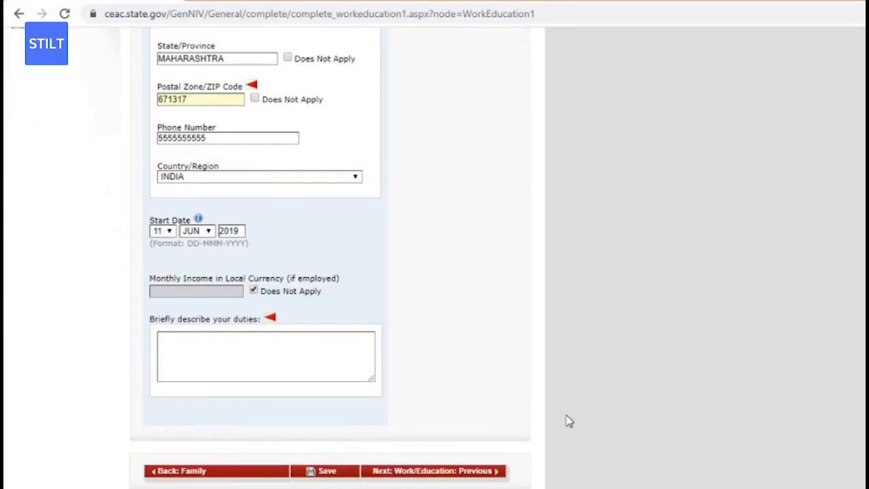
{"action": "left_click", "coordinate": [276, 354]}
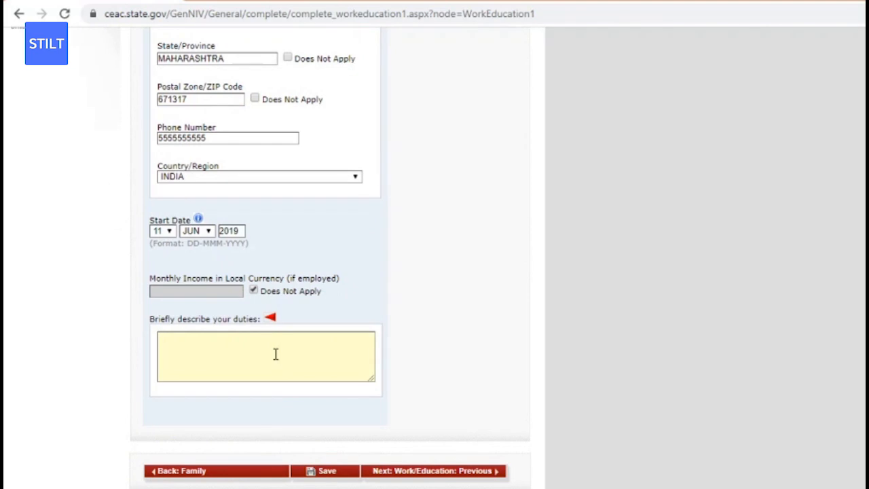
{"action": "type", "text": "COMMMUNICATE PR"}
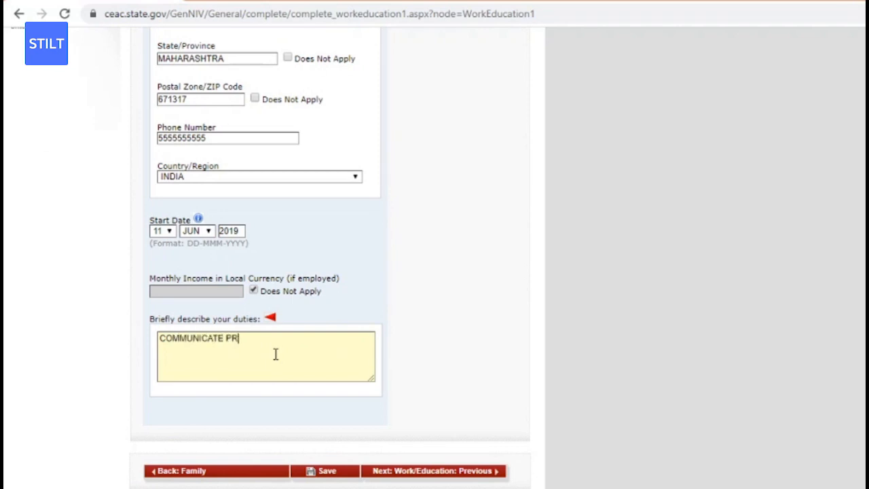
{"action": "type", "text": "ODUCT-RELATED INFORMATION, H"}
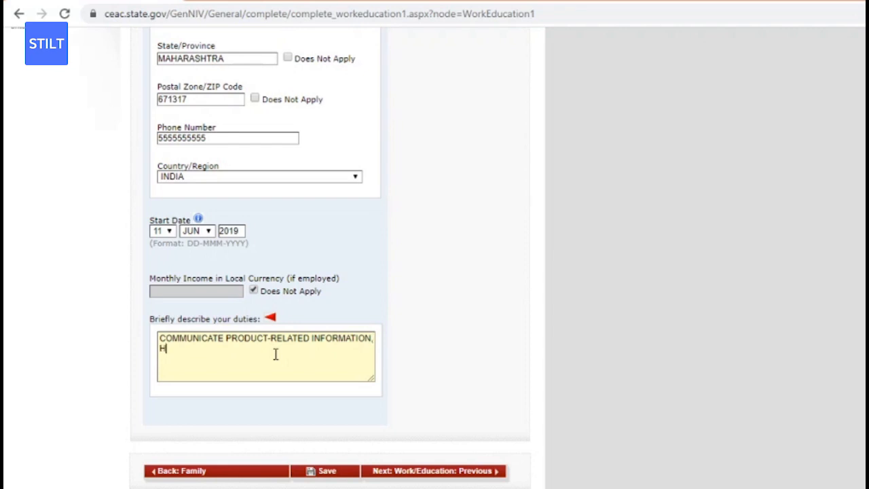
{"action": "type", "text": "ANDLE CLIENT"}
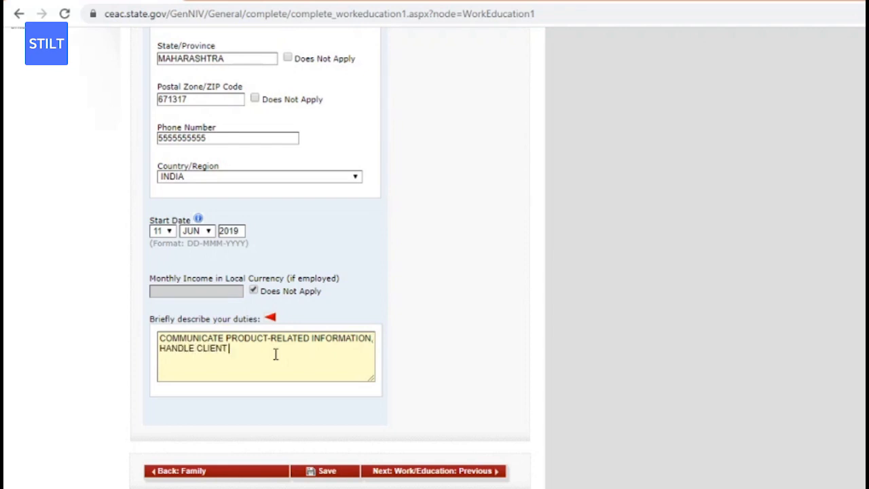
{"action": "type", "text": " COMMUNICATIONS, GIVE FEEDBA"}
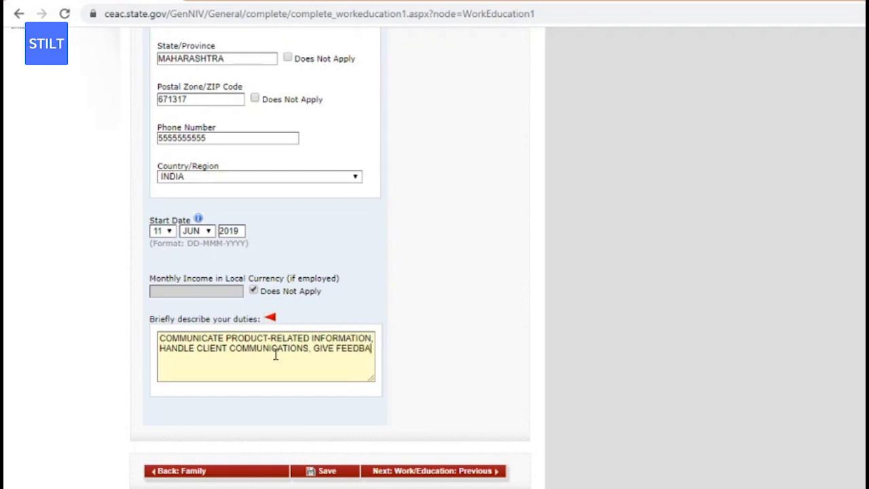
{"action": "type", "text": "CK TO THE ORGANI"}
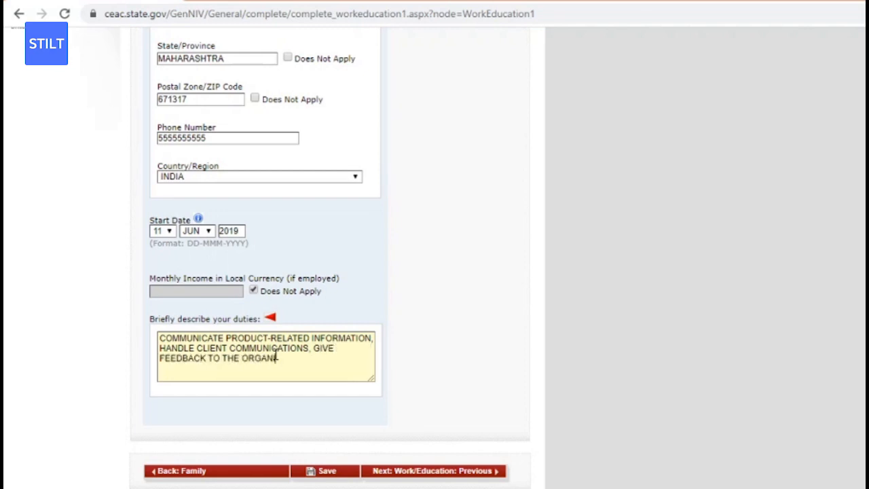
{"action": "type", "text": "ZATR"}
{"action": "type", "text": "ION"}
{"action": "scroll", "coordinate": [384, 389], "scroll_direction": "down", "scroll_amount": 2}
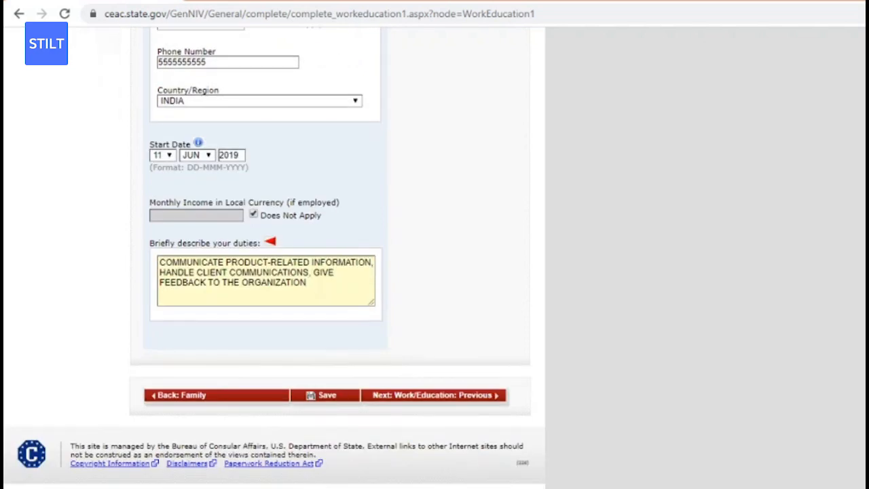
Save the present work details, continue the application, and open the Previous Work/Education/Training page.
{"action": "left_click", "coordinate": [341, 402]}
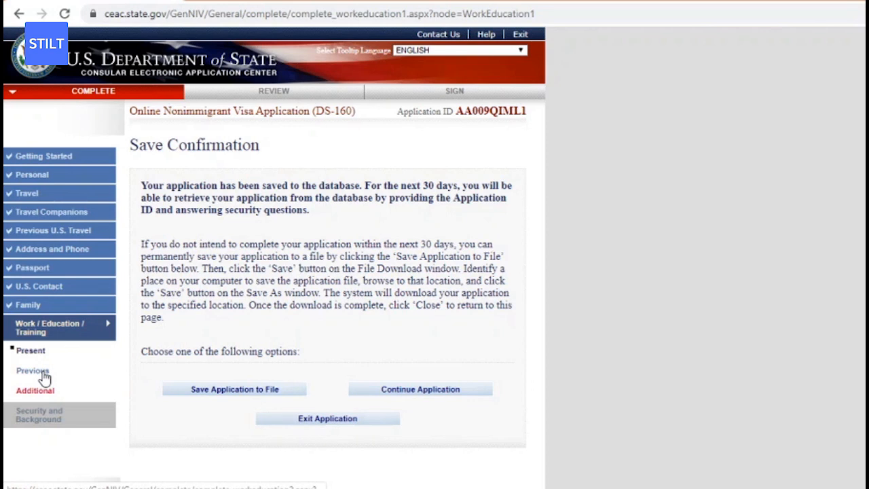
{"action": "left_click", "coordinate": [49, 412]}
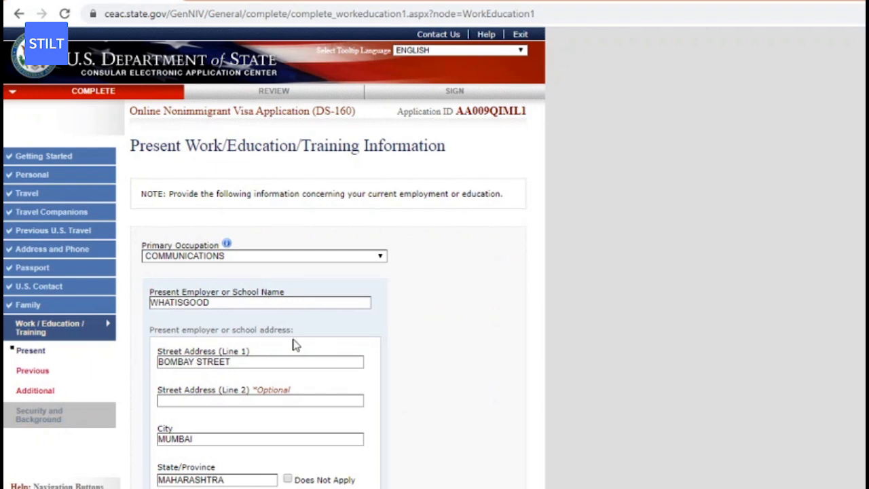
{"action": "left_click", "coordinate": [34, 373]}
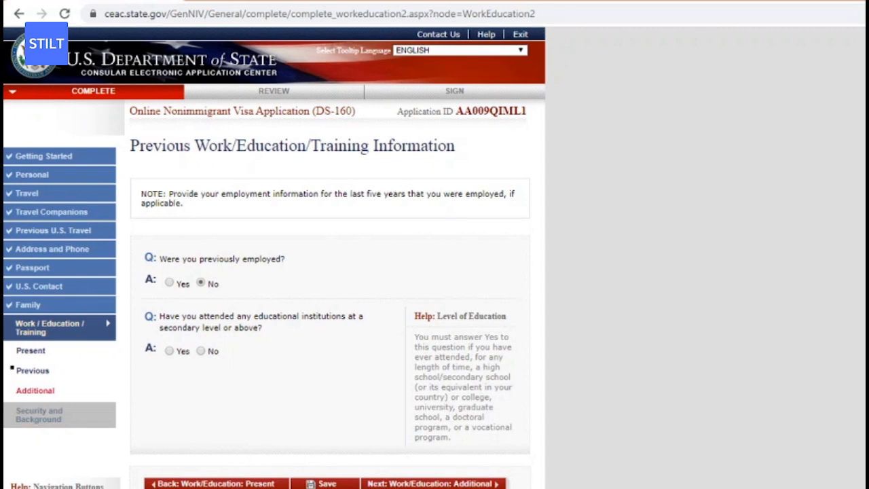
Answer Yes to attending secondary school or above, save, and enter DR AMBEDKAR SCHOOL as institution name.
{"action": "scroll", "coordinate": [508, 340], "scroll_direction": "down", "scroll_amount": 1}
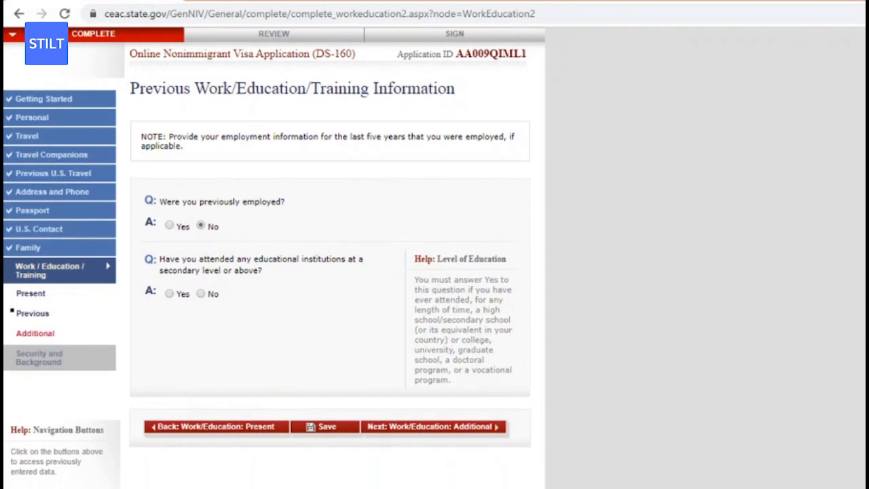
{"action": "left_click", "coordinate": [173, 296]}
{"action": "left_click", "coordinate": [327, 428]}
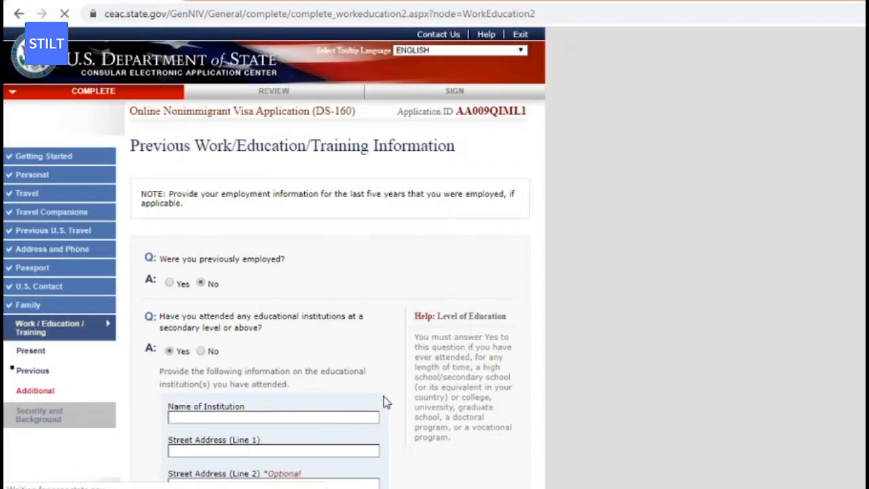
{"action": "scroll", "coordinate": [274, 271], "scroll_direction": "down", "scroll_amount": 1}
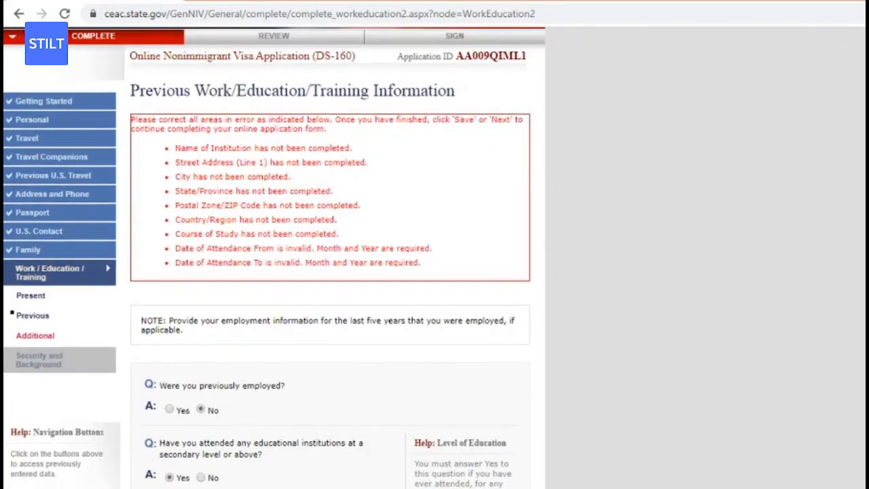
{"action": "scroll", "coordinate": [330, 271], "scroll_direction": "down", "scroll_amount": 5}
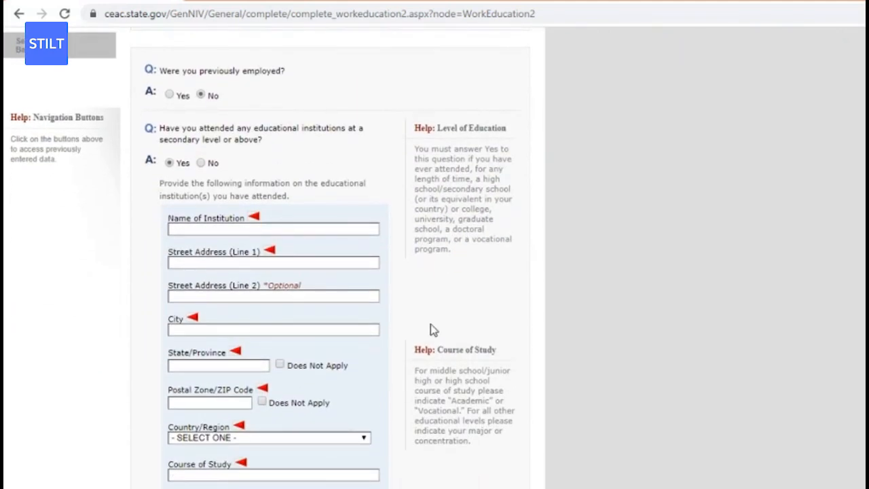
{"action": "left_click", "coordinate": [270, 229]}
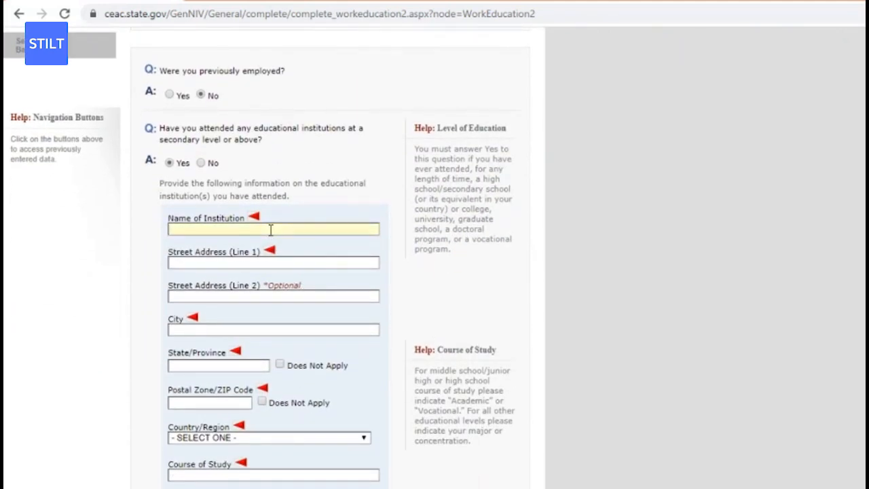
{"action": "type", "text": "DR AMBEDKA"}
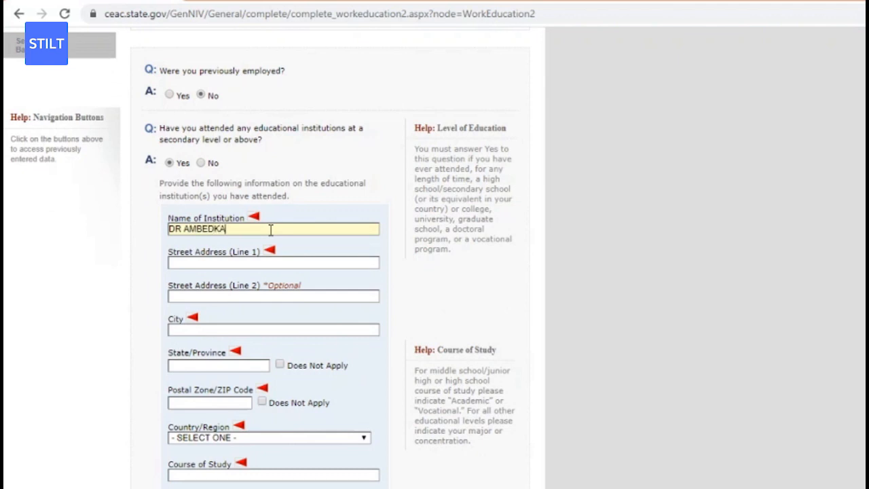
{"action": "type", "text": "R SCHOO"}
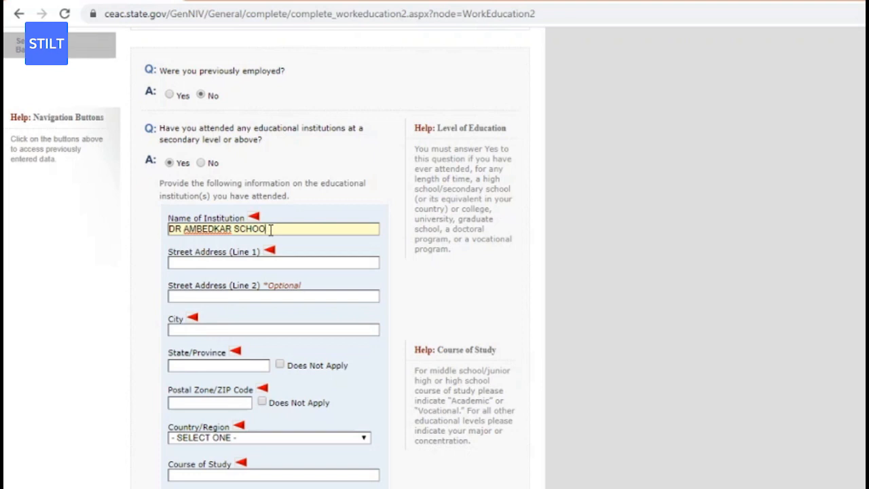
{"action": "type", "text": "L OF"}
{"action": "left_click", "coordinate": [193, 262]}
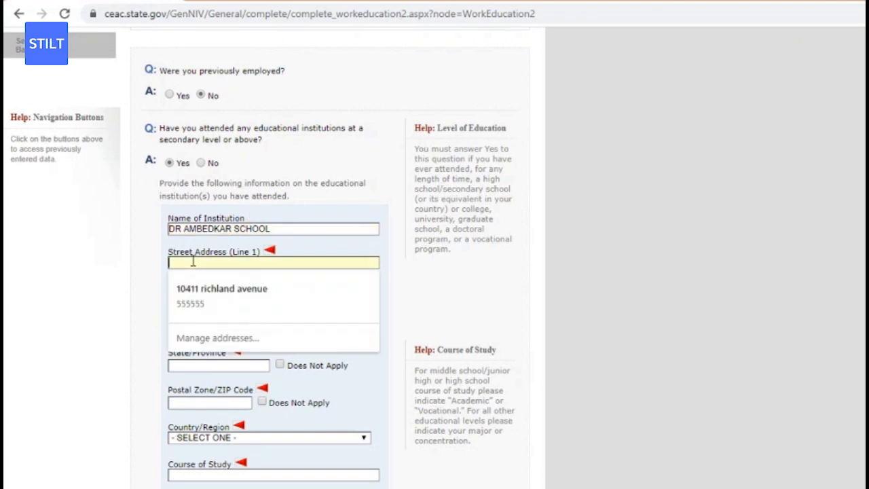
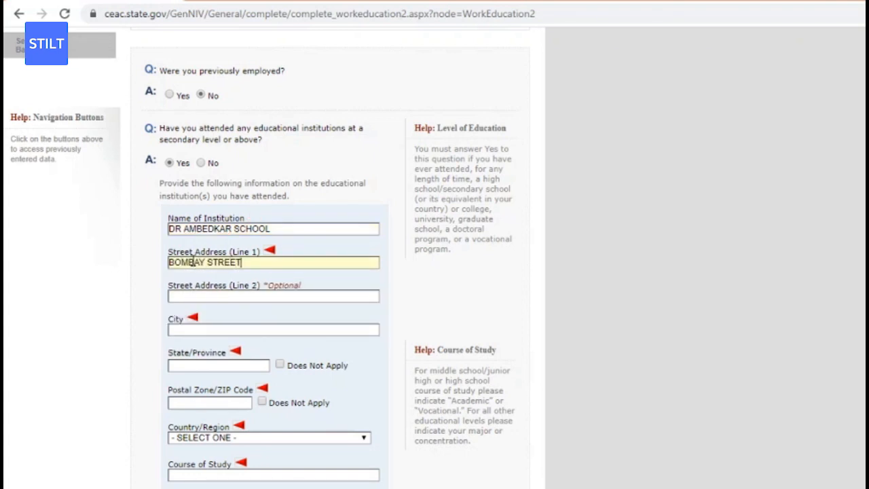
{"action": "left_click", "coordinate": [194, 329]}
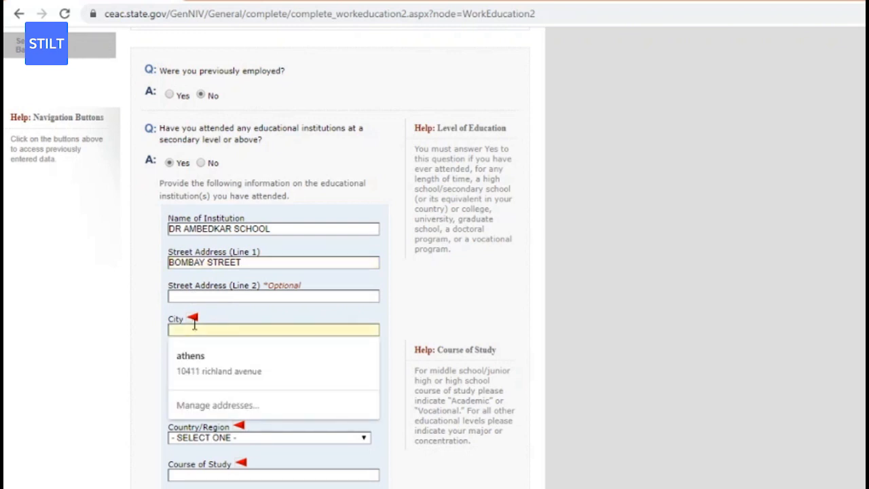
{"action": "type", "text": "MUMBAI"}
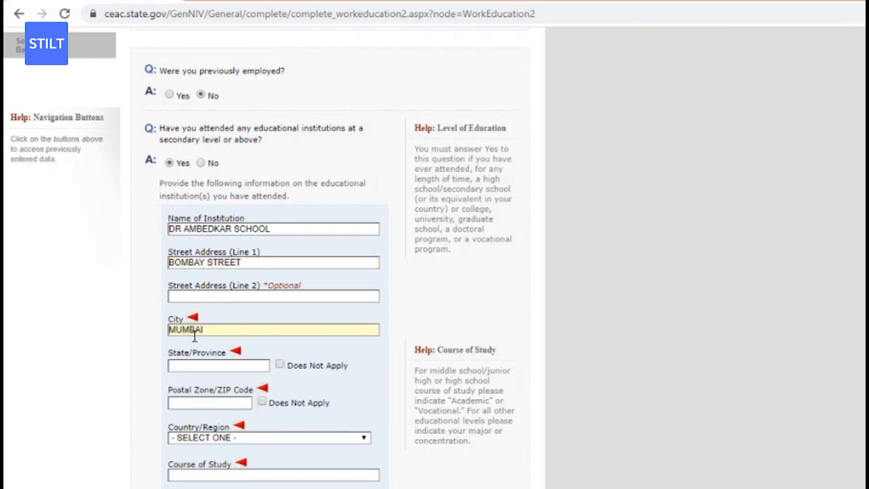
{"action": "left_click", "coordinate": [195, 365]}
{"action": "type", "text": "MAHAR"}
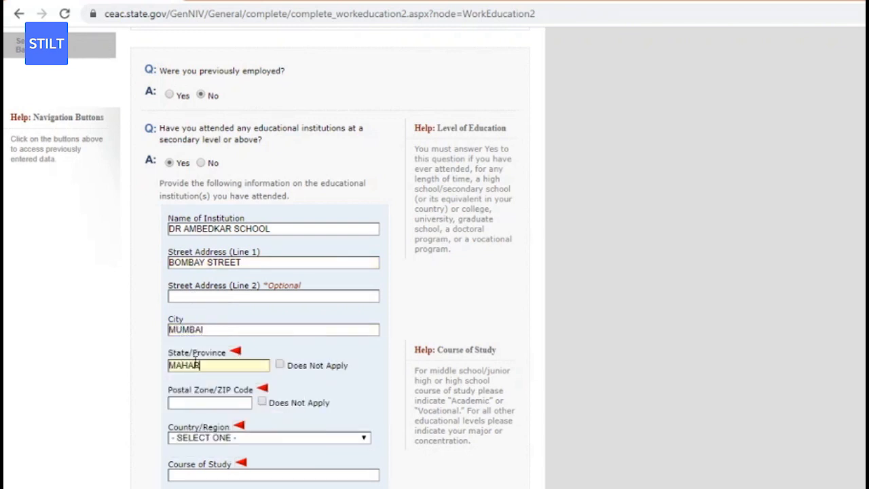
{"action": "type", "text": "ASHTRA"}
Set the school's postal code to 671717 and its country to INDIA.
{"action": "left_click", "coordinate": [220, 402]}
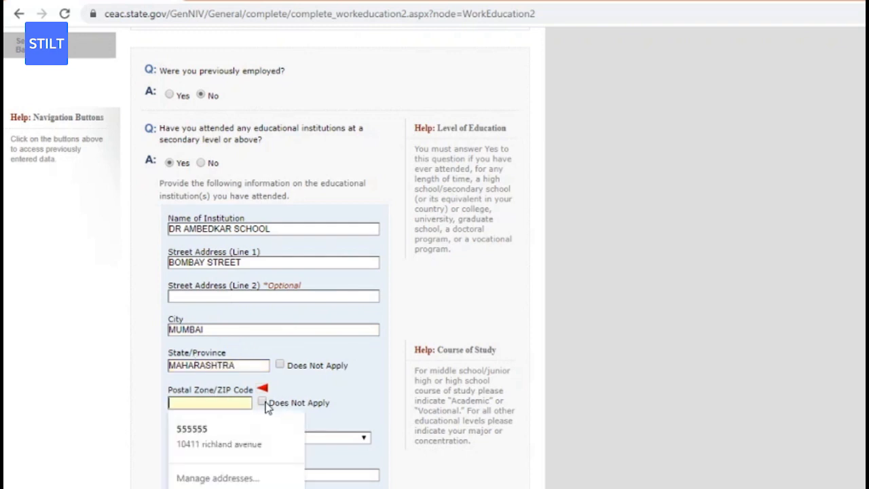
{"action": "left_click", "coordinate": [263, 402]}
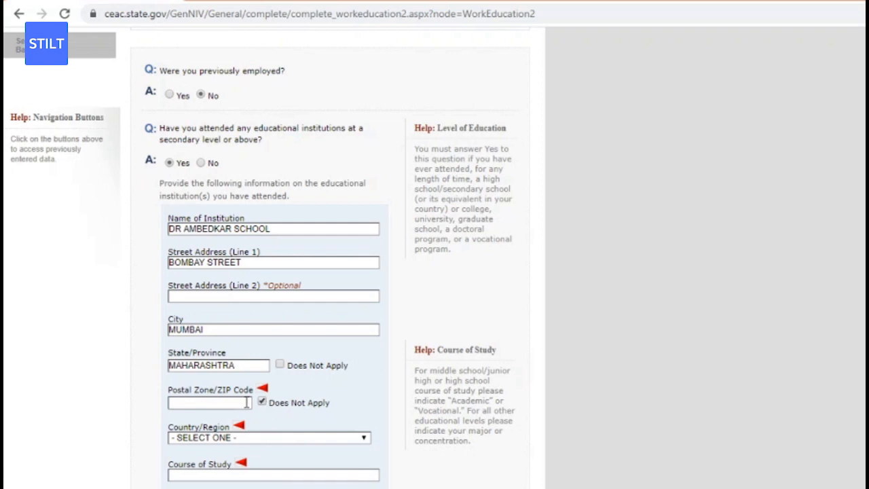
{"action": "left_click", "coordinate": [263, 404]}
{"action": "left_click", "coordinate": [243, 402]}
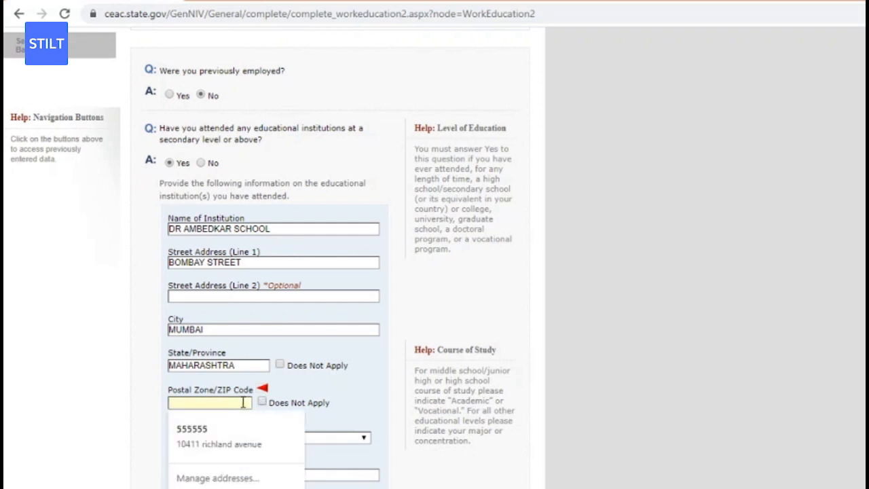
{"action": "type", "text": "6"}
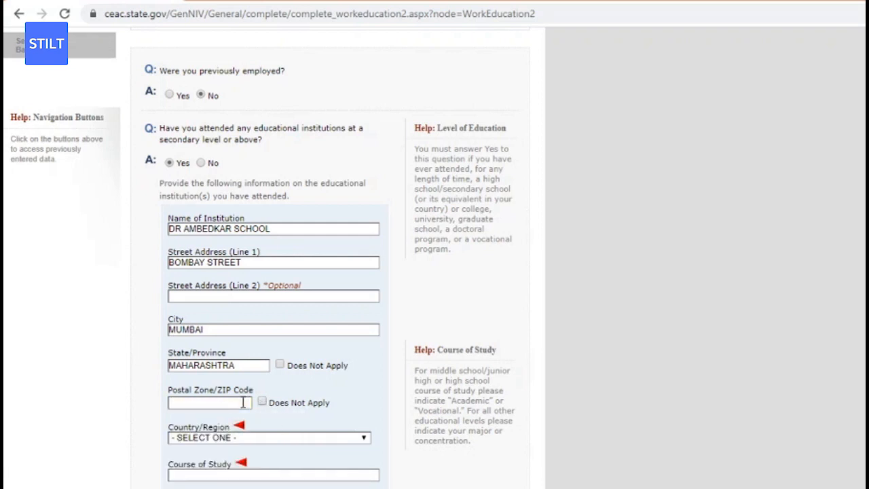
{"action": "left_click", "coordinate": [243, 402]}
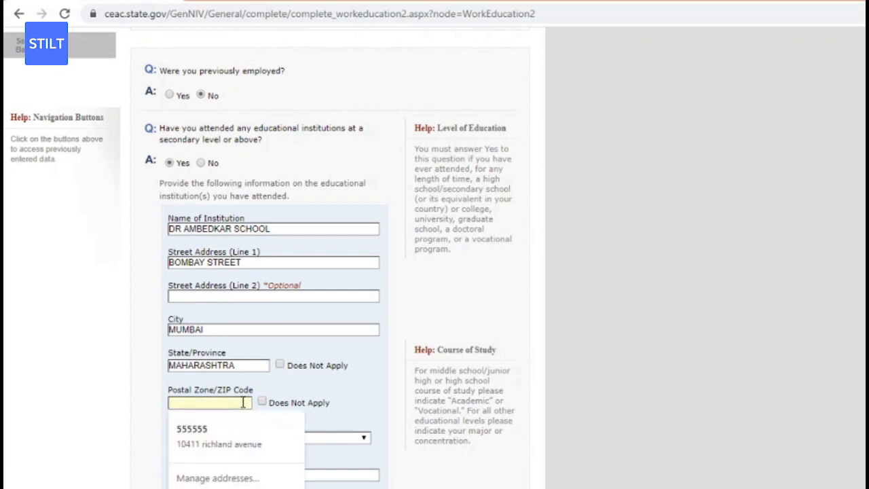
{"action": "type", "text": "671"}
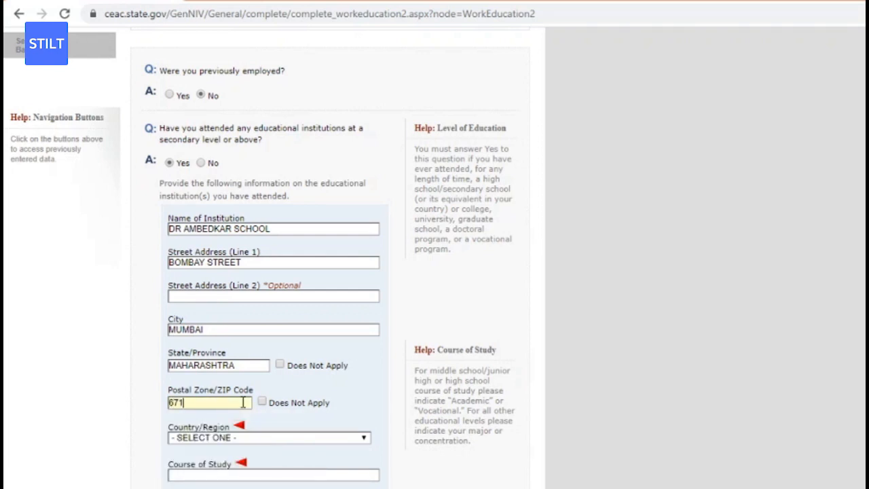
{"action": "type", "text": "717"}
{"action": "left_click", "coordinate": [244, 438]}
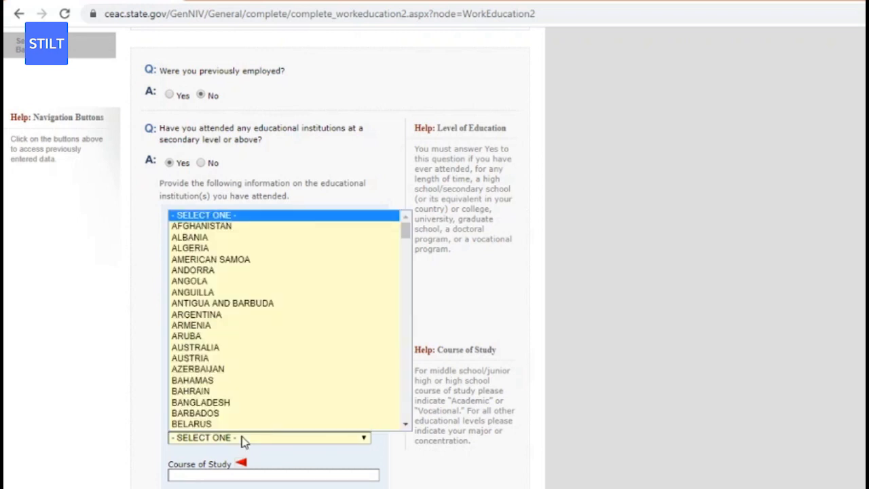
{"action": "type", "text": "india"}
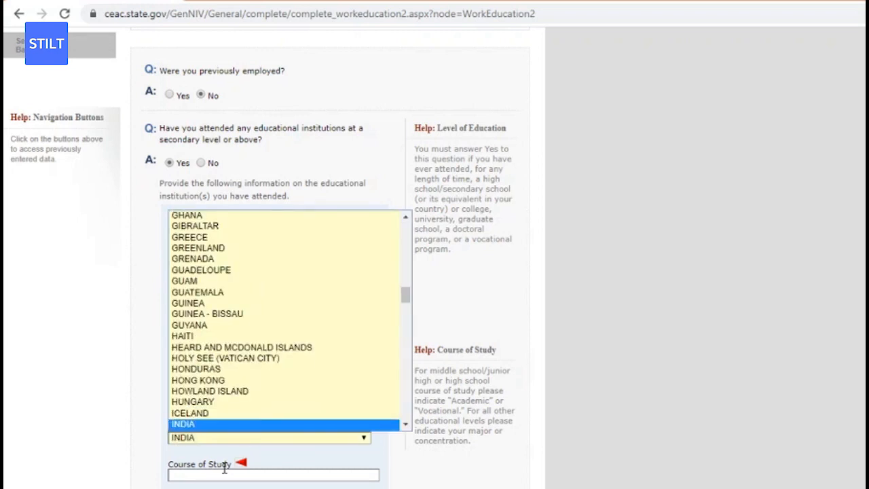
{"action": "left_click", "coordinate": [209, 439]}
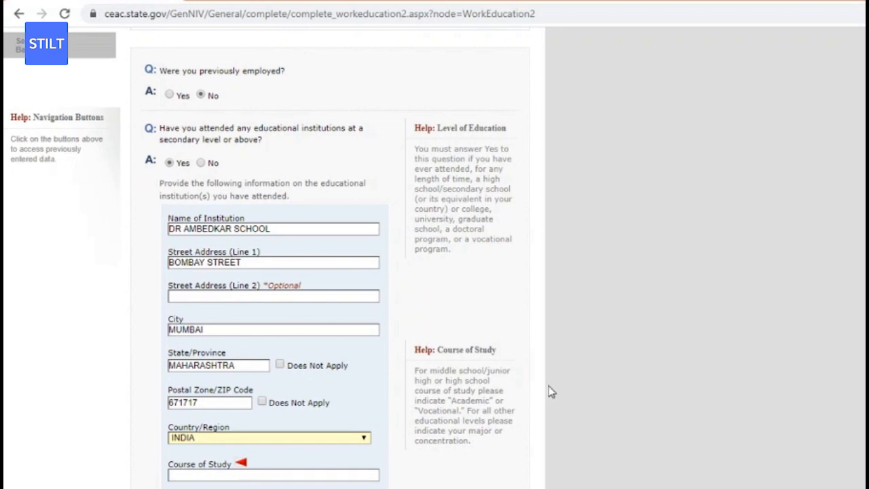
{"action": "scroll", "coordinate": [492, 322], "scroll_direction": "down", "scroll_amount": 2}
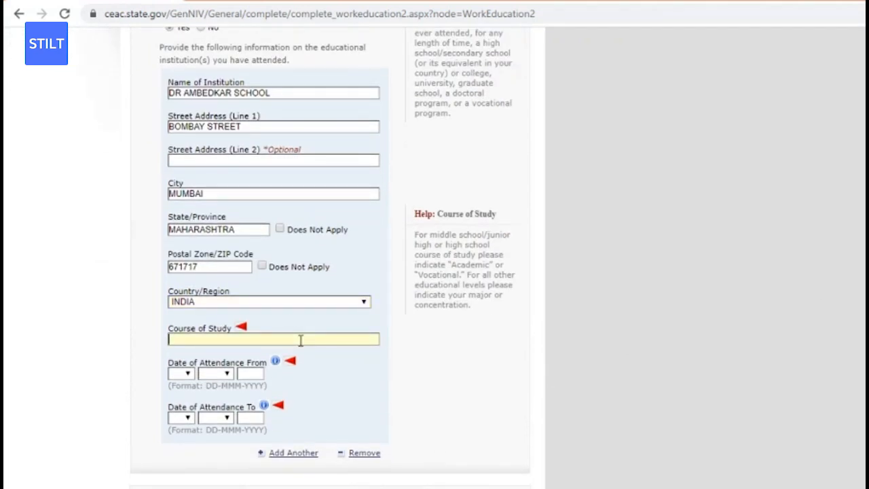
Enter COMPUTER SCIENCE as course of study with attendance starting 01 JUN 2014.
{"action": "type", "text": "COMPUTER SCIENCE"}
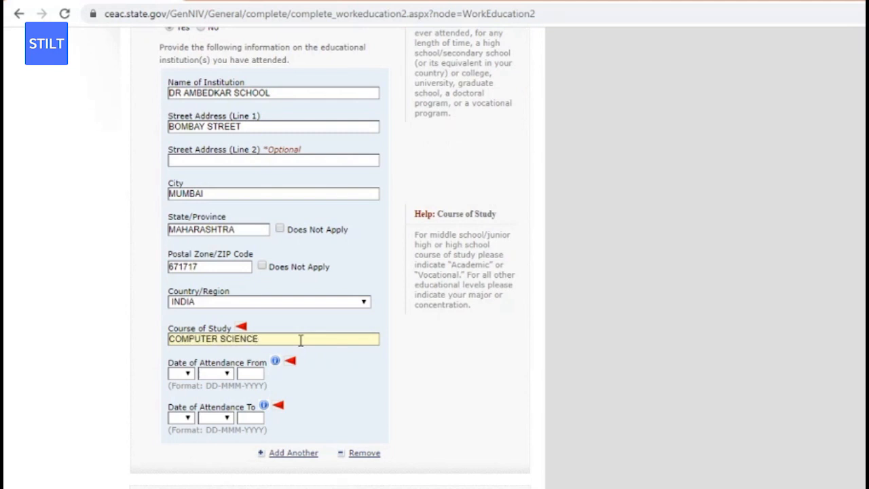
{"action": "left_click", "coordinate": [174, 373]}
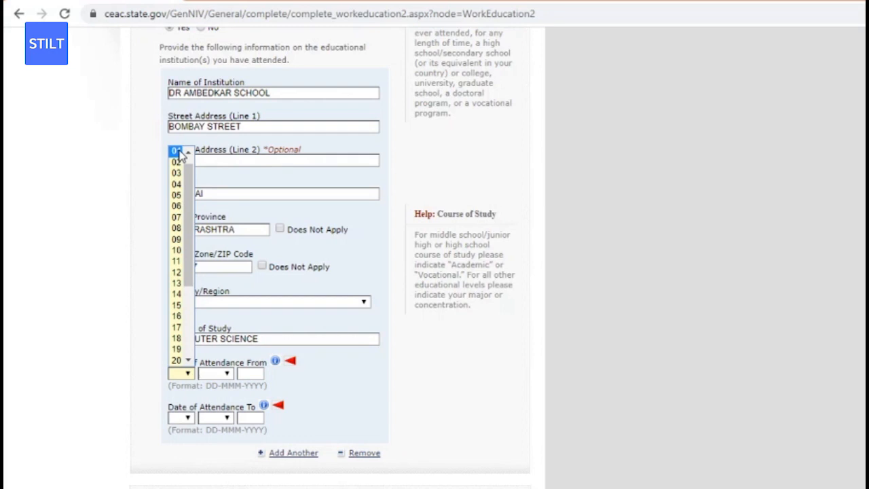
{"action": "left_click", "coordinate": [176, 151]}
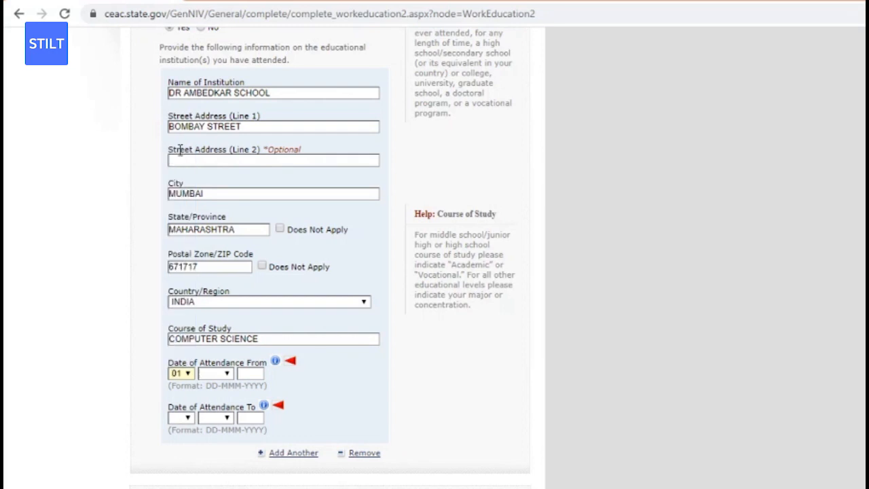
{"action": "left_click", "coordinate": [223, 375]}
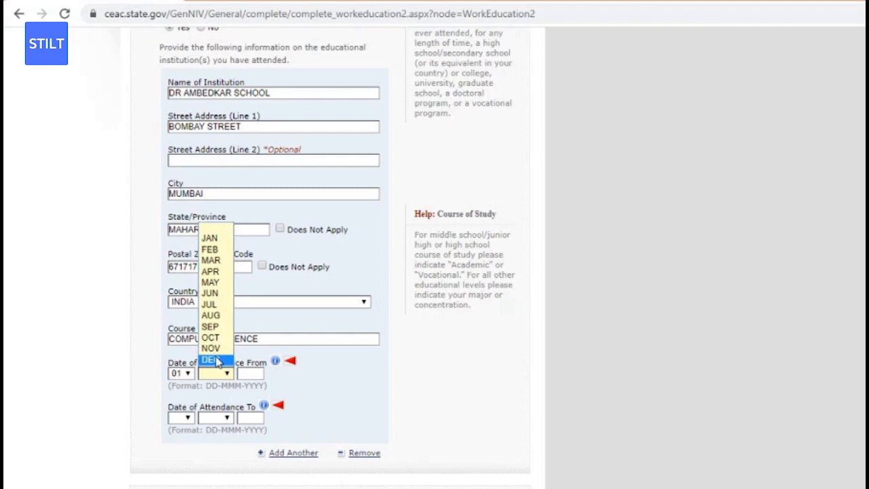
{"action": "left_click", "coordinate": [215, 294]}
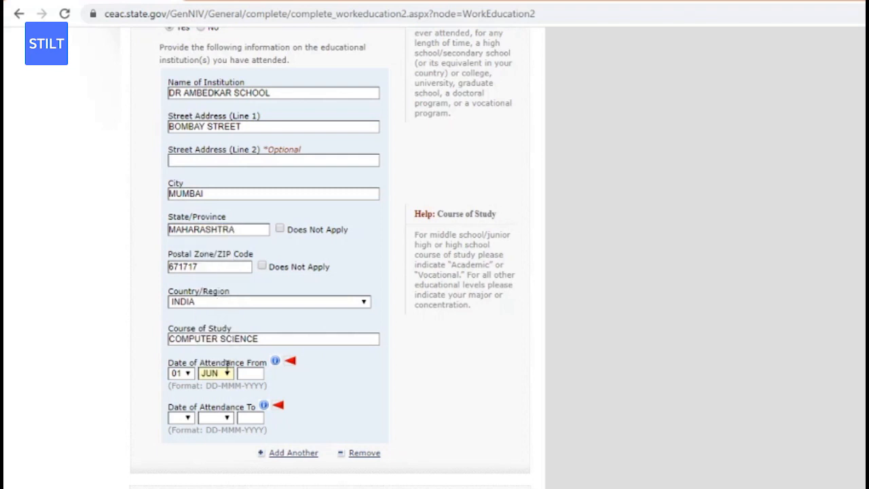
{"action": "left_click", "coordinate": [249, 373]}
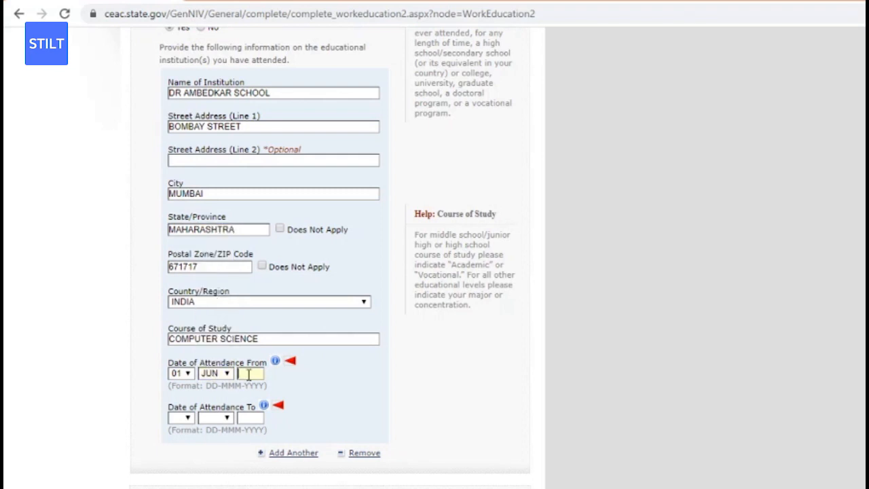
{"action": "type", "text": "2014"}
Set the attendance end date to 01 MAR 2016 and save the application.
{"action": "left_click", "coordinate": [187, 417]}
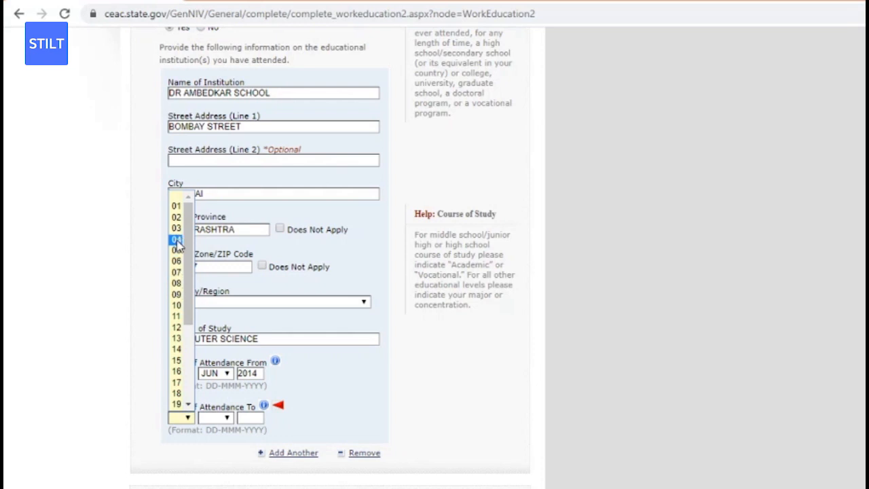
{"action": "left_click", "coordinate": [178, 206]}
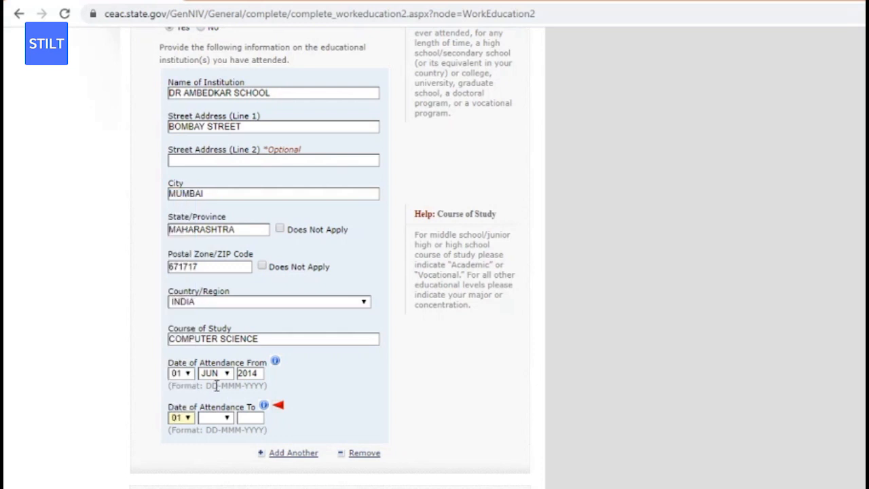
{"action": "left_click", "coordinate": [217, 419]}
{"action": "key", "text": "a"}
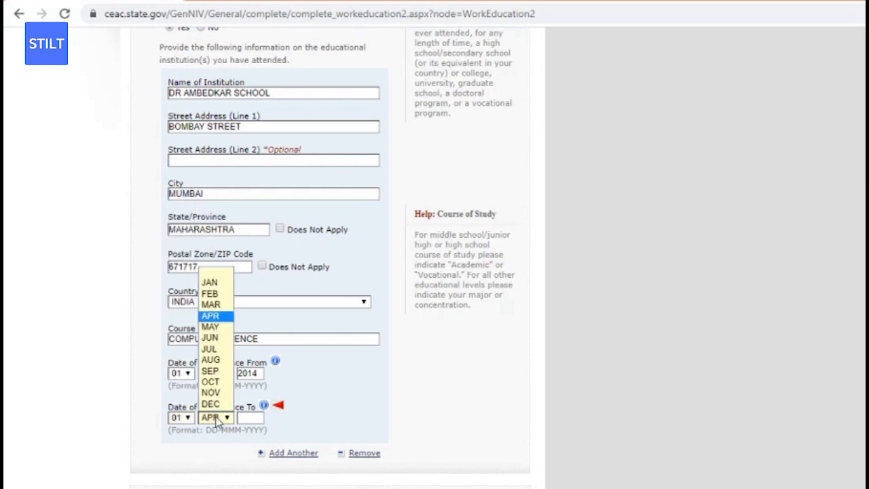
{"action": "key", "text": "u"}
{"action": "left_click", "coordinate": [253, 417]}
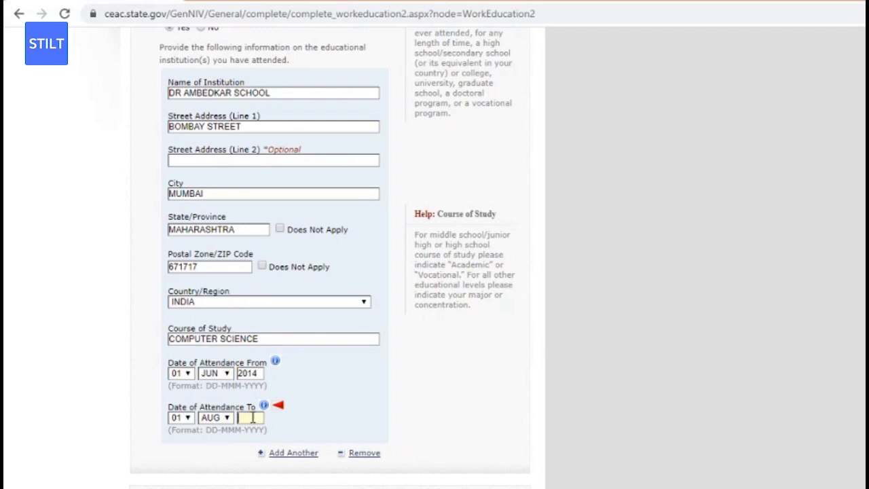
{"action": "type", "text": "2016"}
{"action": "left_click", "coordinate": [227, 418]}
{"action": "key", "text": "m"}
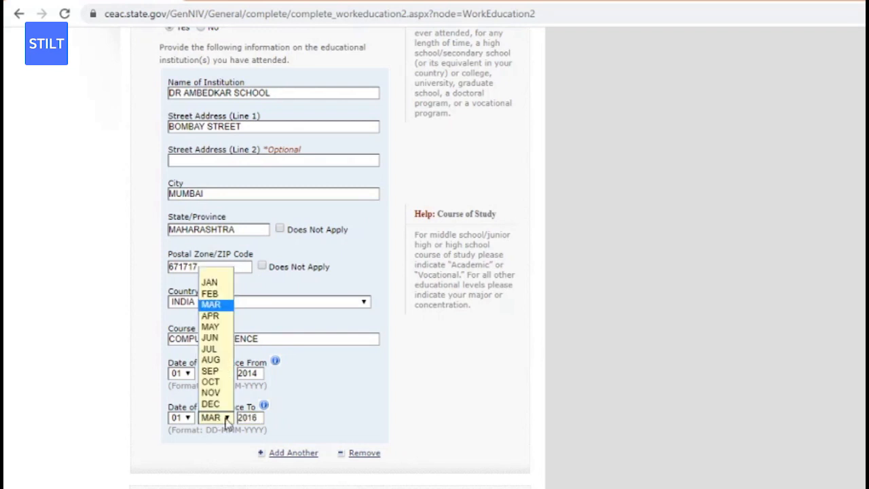
{"action": "key", "text": "Return"}
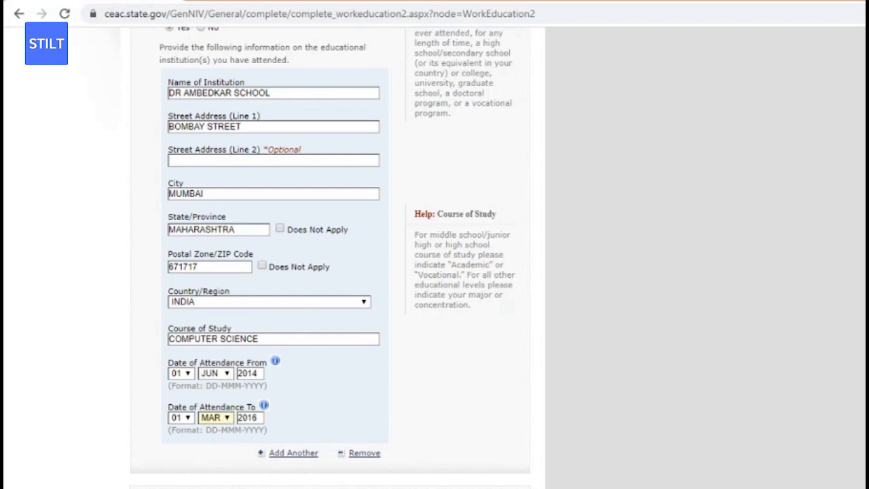
{"action": "scroll", "coordinate": [511, 376], "scroll_direction": "down", "scroll_amount": 2}
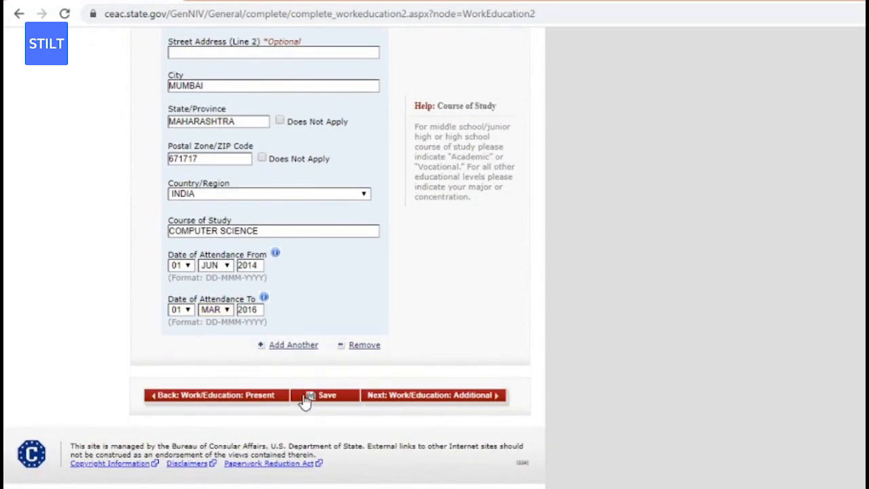
{"action": "left_click", "coordinate": [305, 401]}
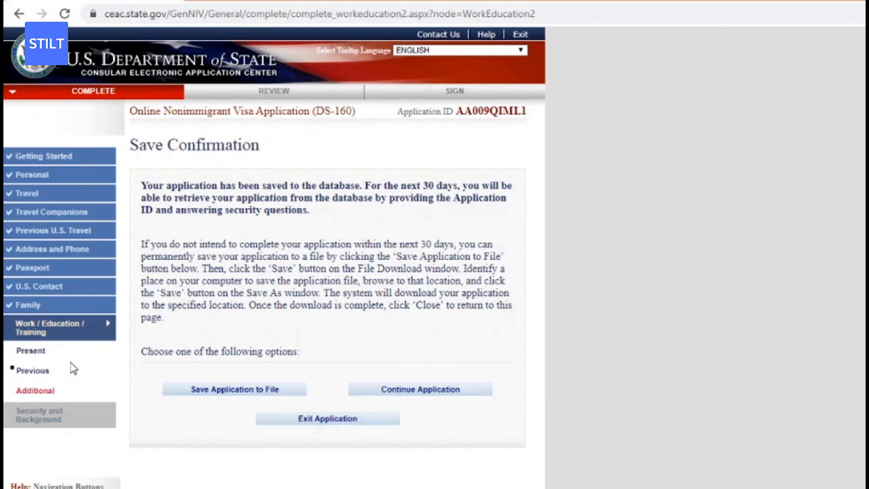
On the Additional page, answer No to clan/tribe, add ENGLISH and HINDI, and remove the blank language entry.
{"action": "left_click", "coordinate": [70, 390]}
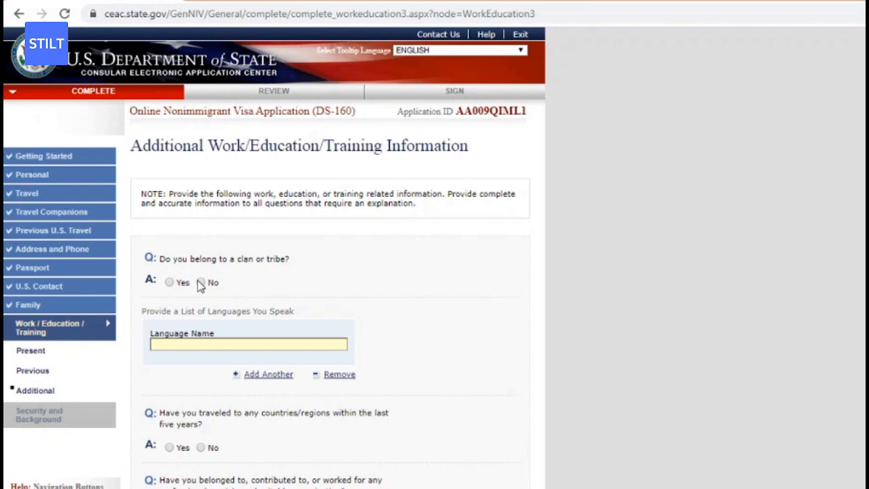
{"action": "left_click", "coordinate": [200, 283]}
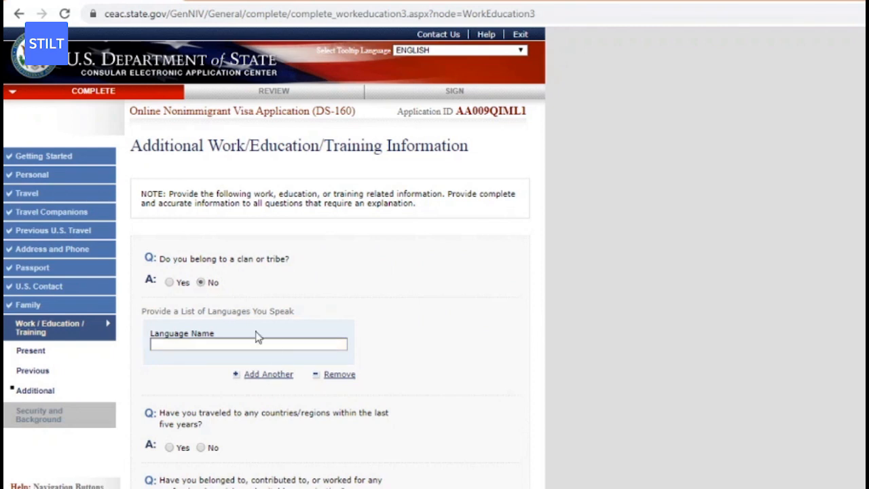
{"action": "left_click", "coordinate": [313, 343]}
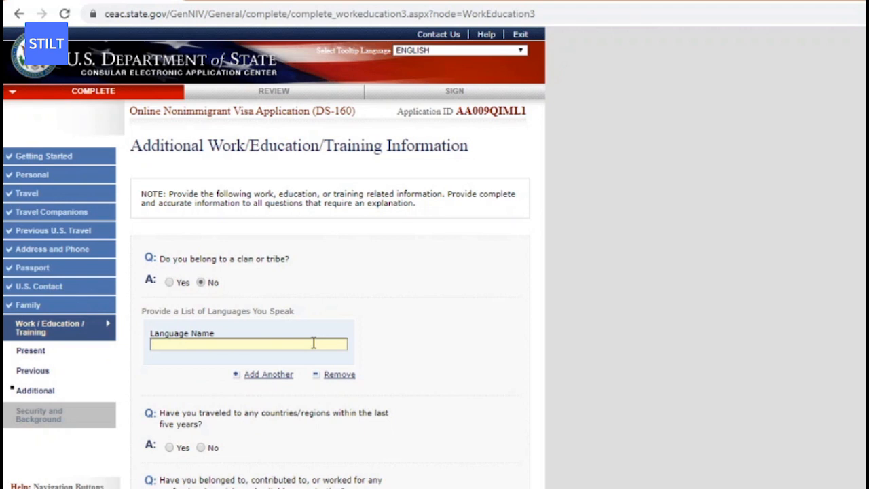
{"action": "type", "text": "ENGLISH"}
{"action": "left_click", "coordinate": [275, 377]}
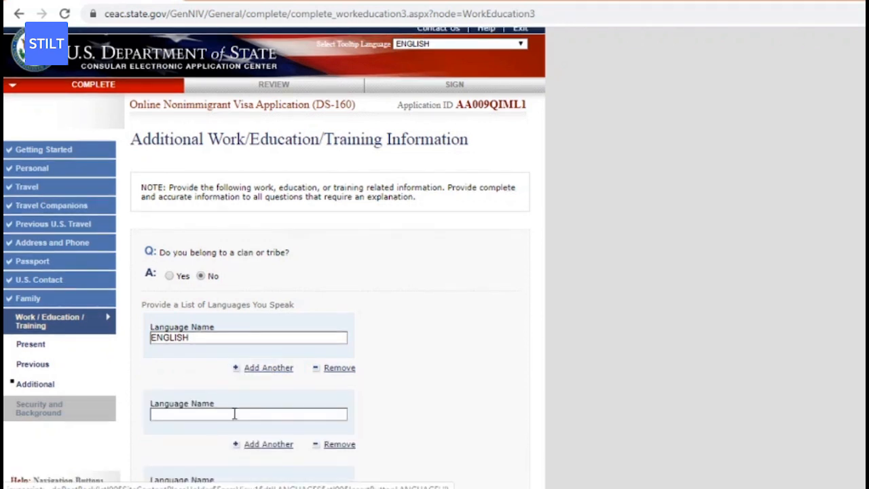
{"action": "left_click", "coordinate": [234, 414]}
{"action": "type", "text": "HINDI"}
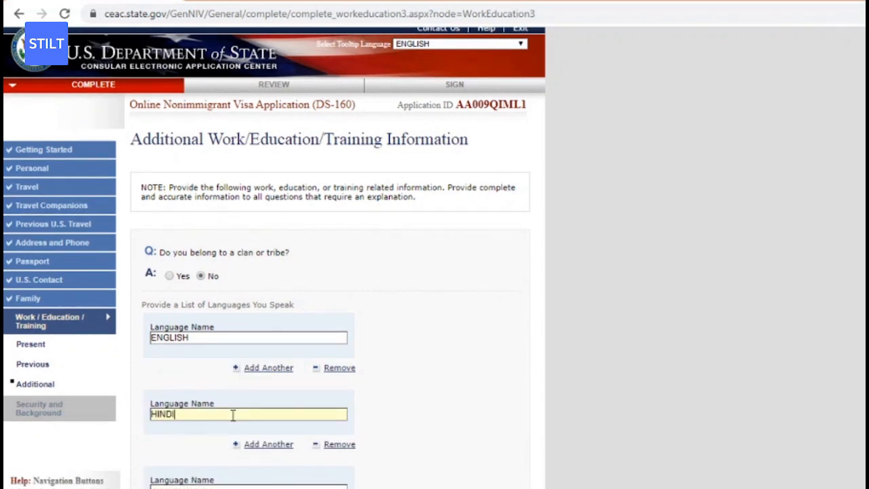
{"action": "scroll", "coordinate": [384, 426], "scroll_direction": "down", "scroll_amount": 1}
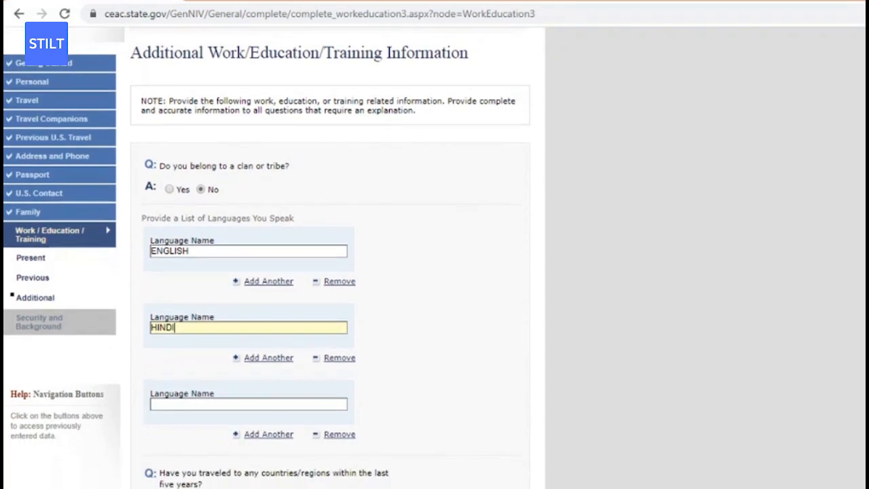
{"action": "scroll", "coordinate": [412, 306], "scroll_direction": "down", "scroll_amount": 1}
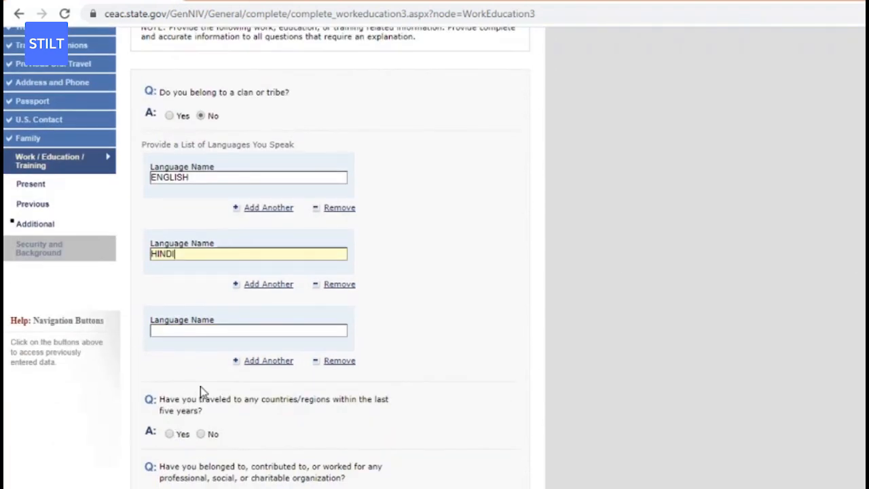
{"action": "left_click", "coordinate": [317, 361]}
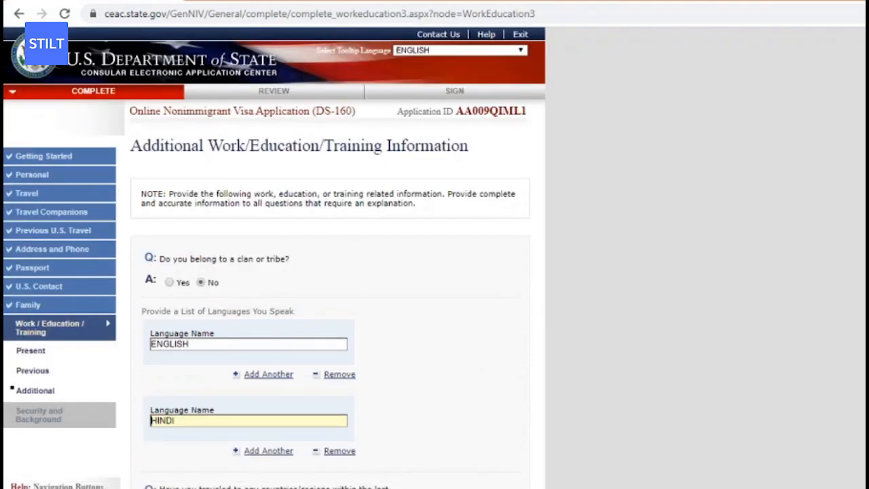
{"action": "scroll", "coordinate": [326, 271], "scroll_direction": "down", "scroll_amount": 4}
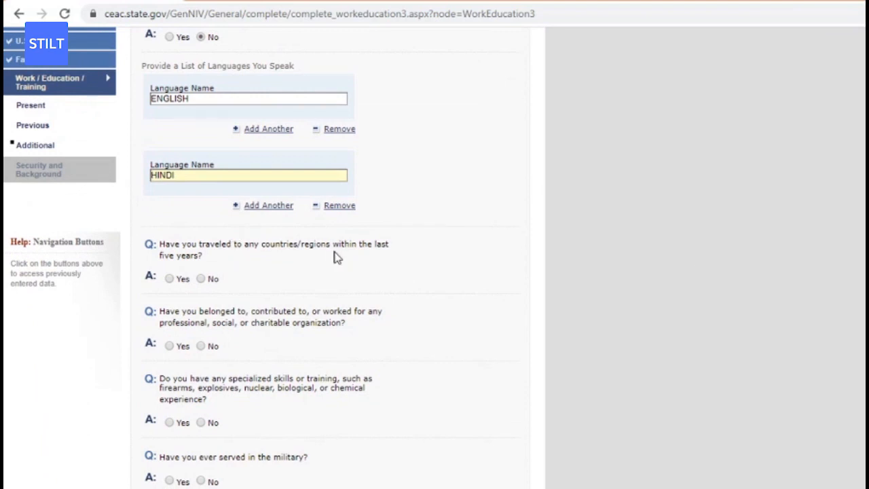
Answer No to travel in the last five years and list WHATISGOOD as a professional organization.
{"action": "left_click", "coordinate": [200, 279]}
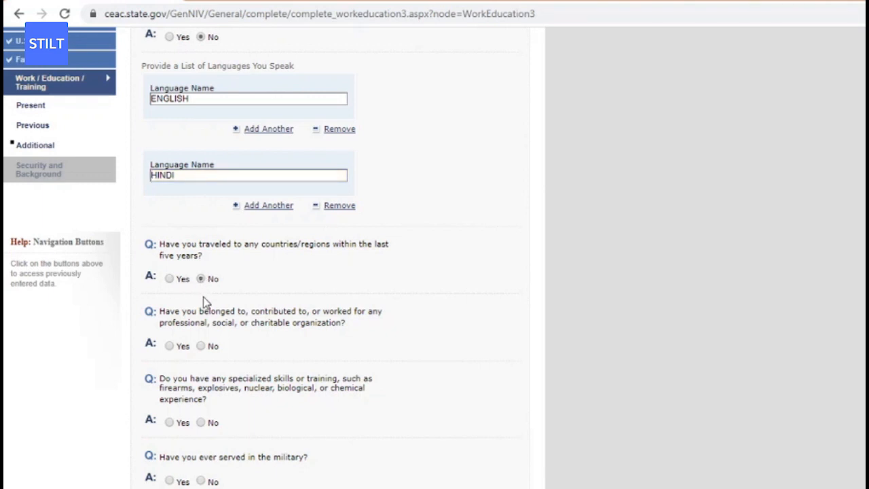
{"action": "scroll", "coordinate": [272, 325], "scroll_direction": "down", "scroll_amount": 6}
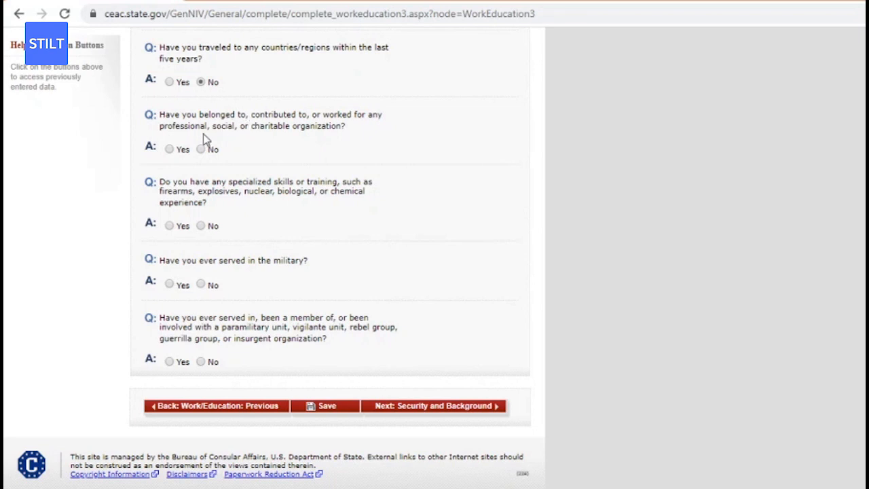
{"action": "left_click", "coordinate": [172, 151]}
{"action": "scroll", "coordinate": [229, 185], "scroll_direction": "up", "scroll_amount": 5}
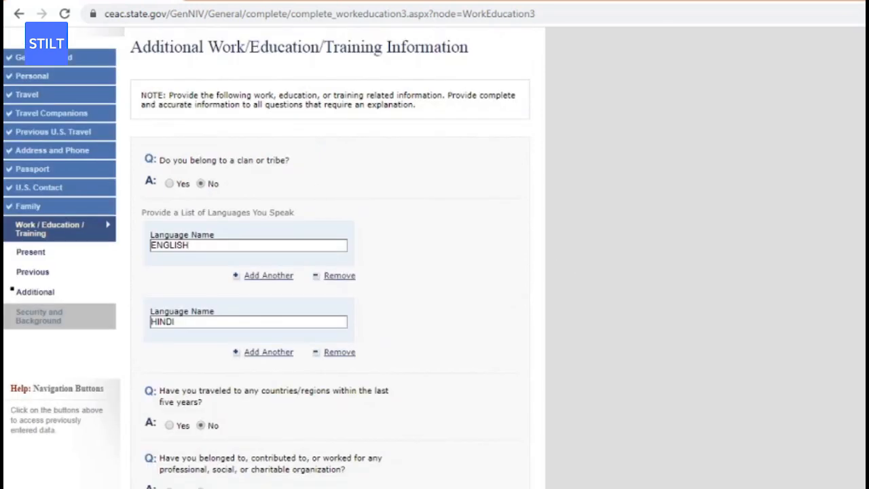
{"action": "scroll", "coordinate": [326, 258], "scroll_direction": "down", "scroll_amount": 6}
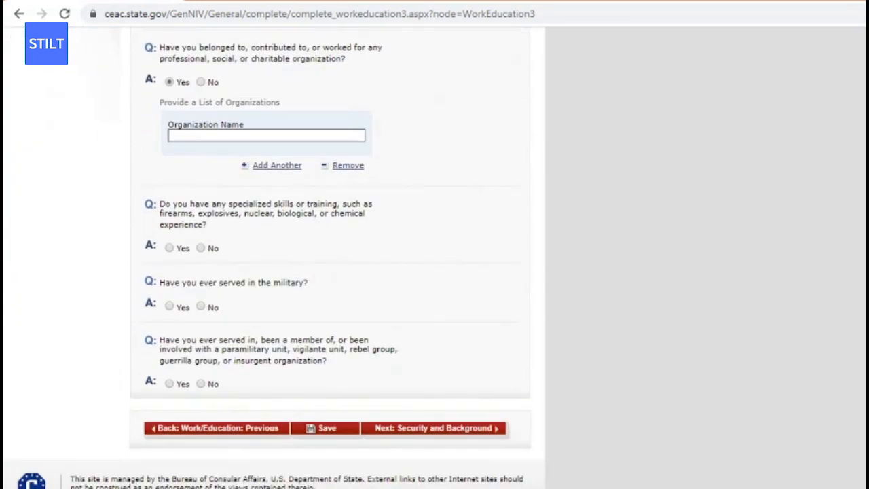
{"action": "left_click", "coordinate": [286, 135]}
{"action": "type", "text": "WHATISGOIO"}
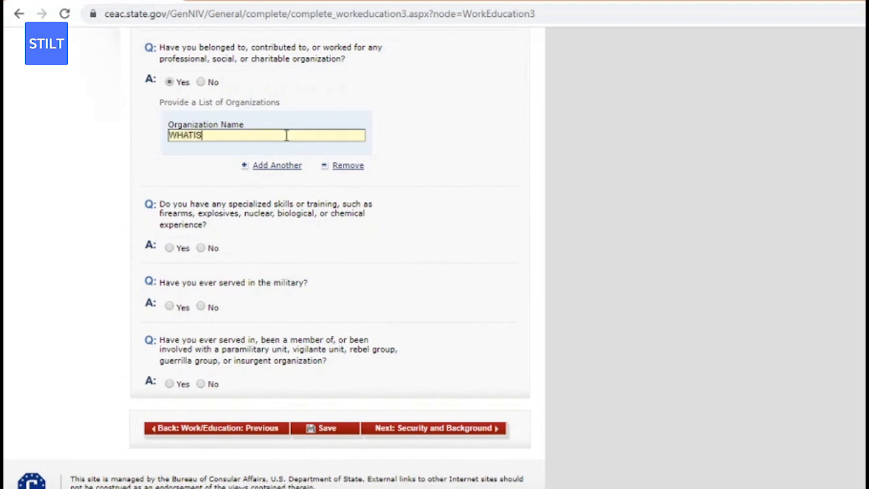
{"action": "key", "text": "BackSpace"}
{"action": "key", "text": "BackSpace"}
{"action": "type", "text": "OD"}
{"action": "left_click", "coordinate": [504, 159]}
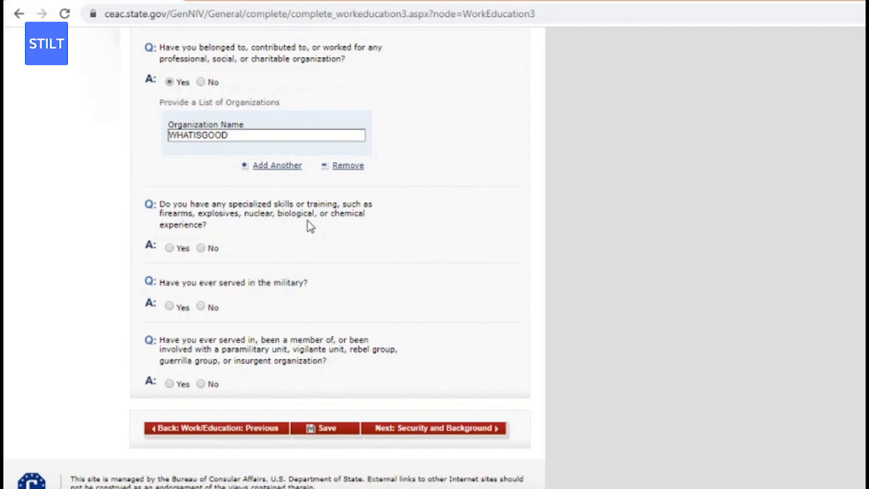
Answer No to specialized skills, military service and paramilitary questions, then save the page.
{"action": "left_click", "coordinate": [202, 249]}
{"action": "left_click", "coordinate": [201, 307]}
{"action": "scroll", "coordinate": [295, 344], "scroll_direction": "up", "scroll_amount": 3}
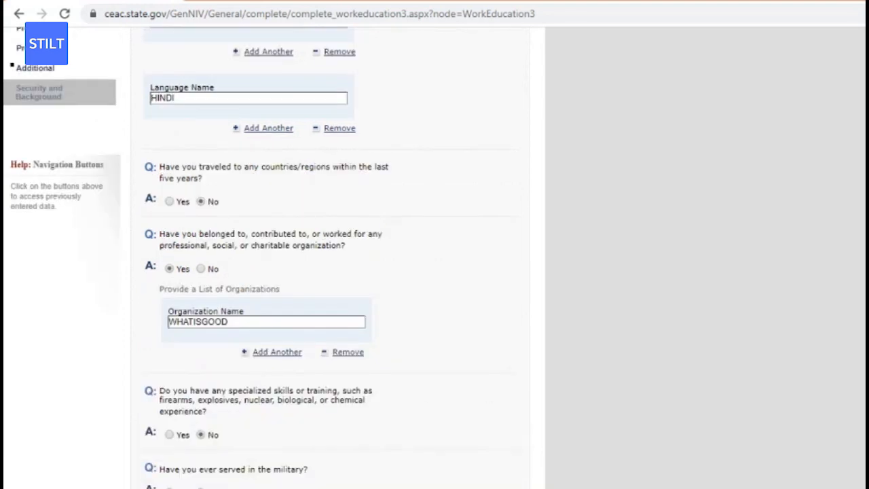
{"action": "scroll", "coordinate": [787, 366], "scroll_direction": "down", "scroll_amount": 3}
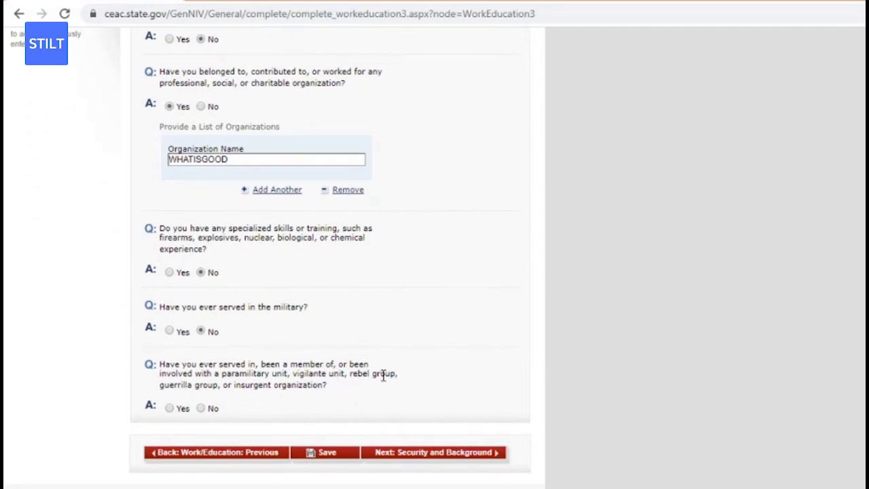
{"action": "left_click", "coordinate": [202, 408]}
{"action": "scroll", "coordinate": [406, 336], "scroll_direction": "down", "scroll_amount": 2}
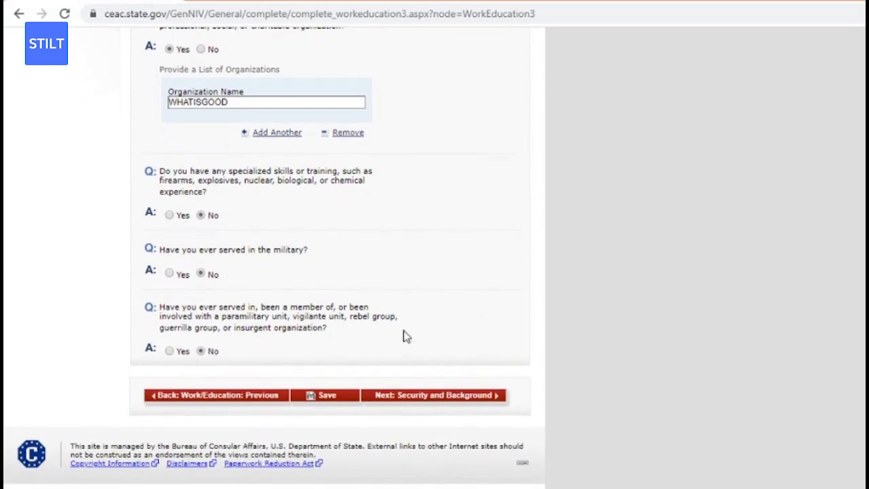
{"action": "left_click", "coordinate": [314, 400]}
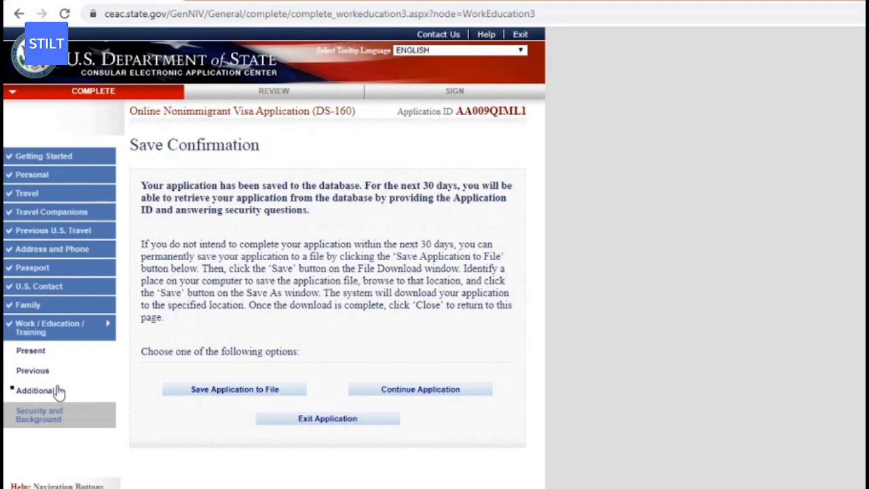
In Security and Background Part 1, answer No to communicable disease, mental disorder and drug abuse, then save.
{"action": "left_click", "coordinate": [51, 414]}
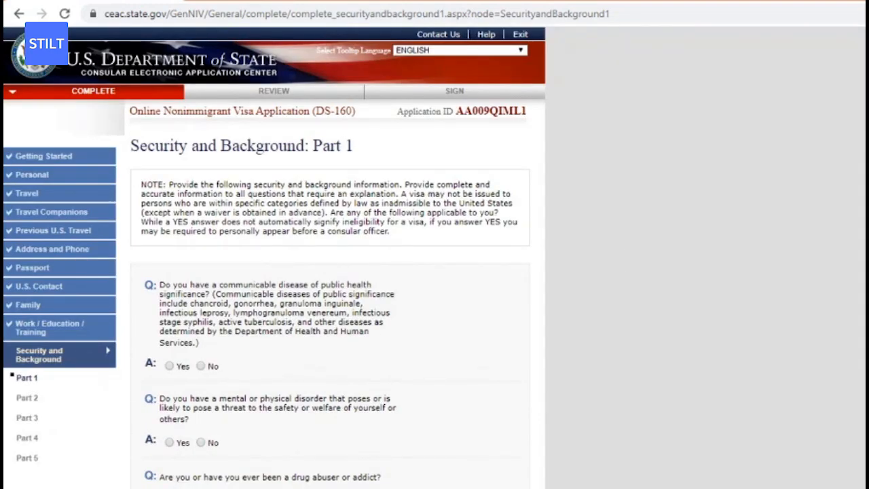
{"action": "scroll", "coordinate": [274, 257], "scroll_direction": "down", "scroll_amount": 3}
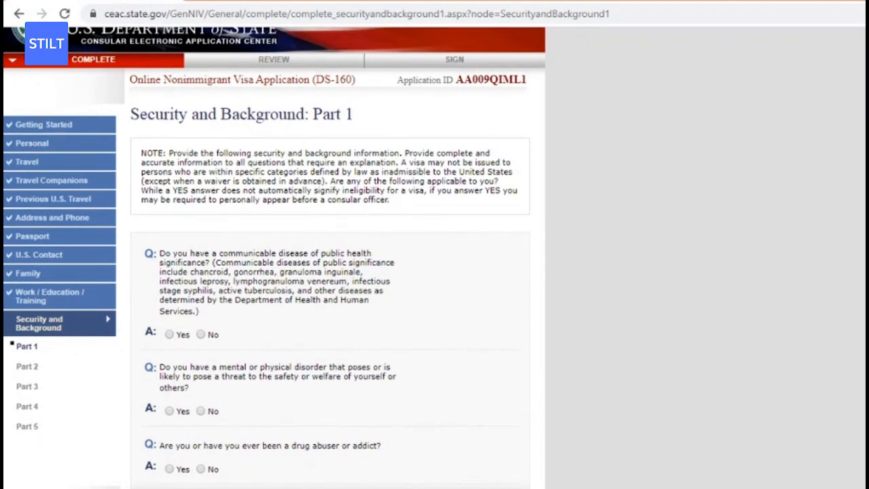
{"action": "scroll", "coordinate": [576, 276], "scroll_direction": "down", "scroll_amount": 2}
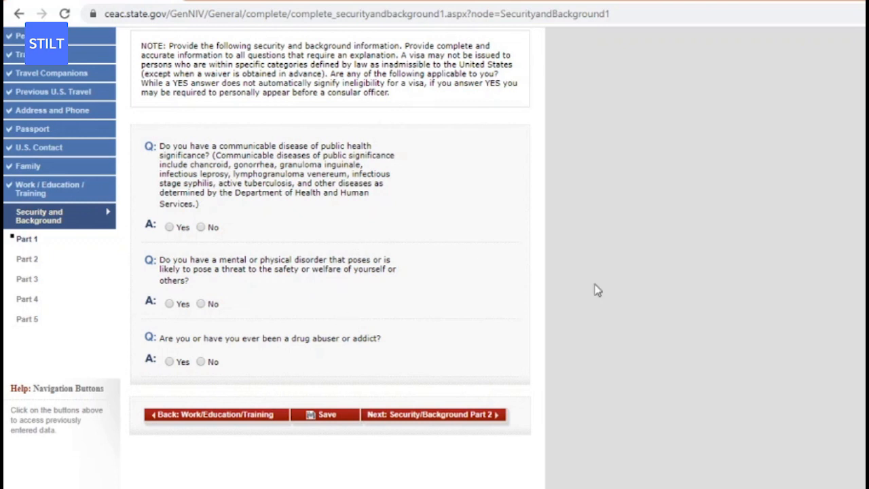
{"action": "scroll", "coordinate": [720, 211], "scroll_direction": "up", "scroll_amount": 1}
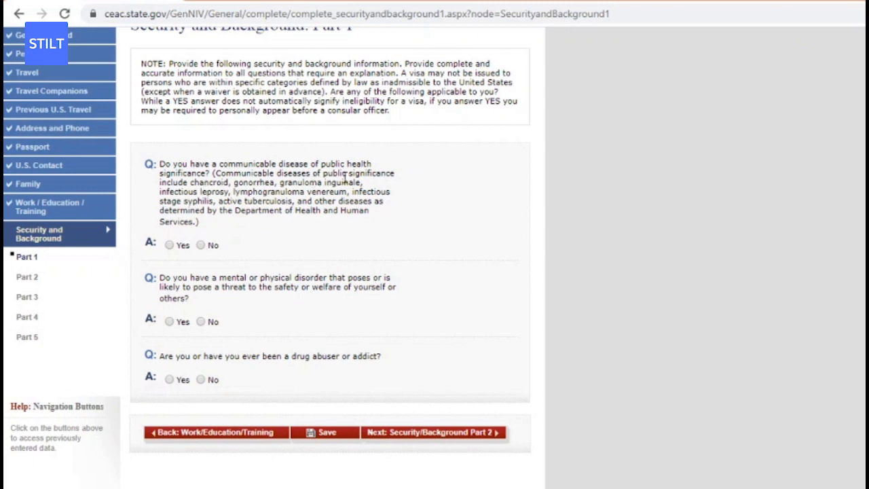
{"action": "triple_click", "coordinate": [231, 192]}
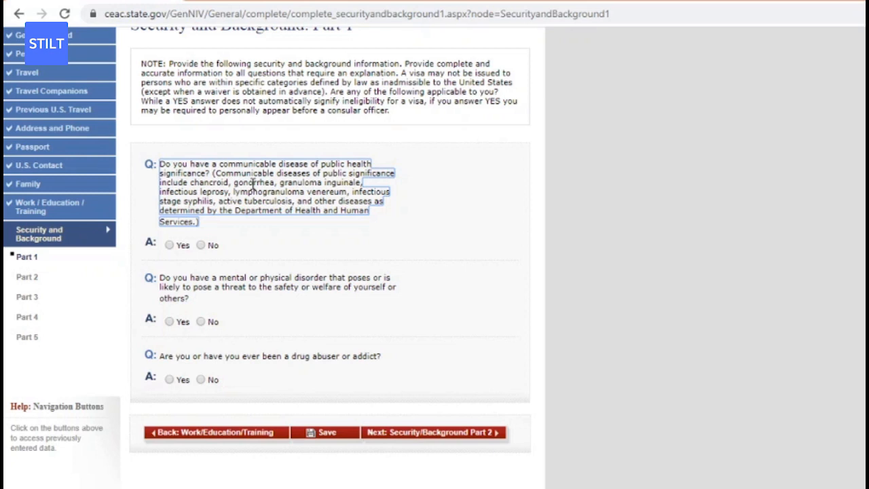
{"action": "left_click", "coordinate": [200, 245]}
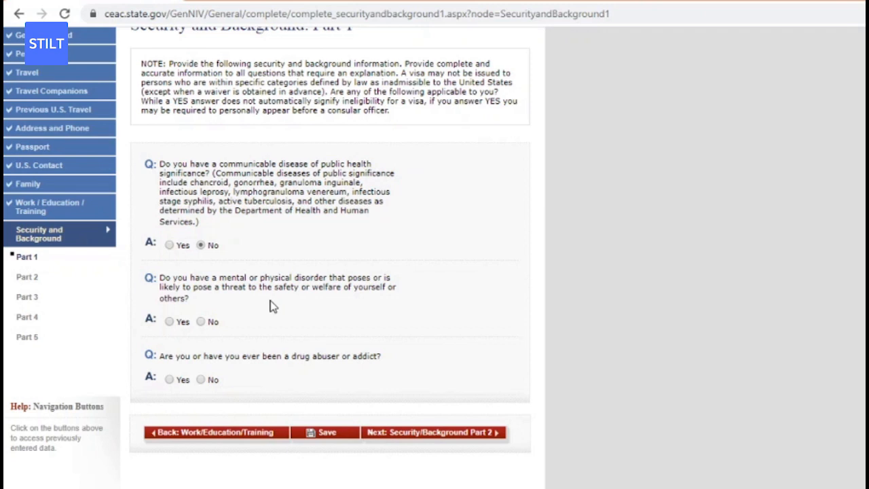
{"action": "left_click", "coordinate": [201, 322]}
{"action": "left_click", "coordinate": [200, 380]}
{"action": "left_click", "coordinate": [324, 438]}
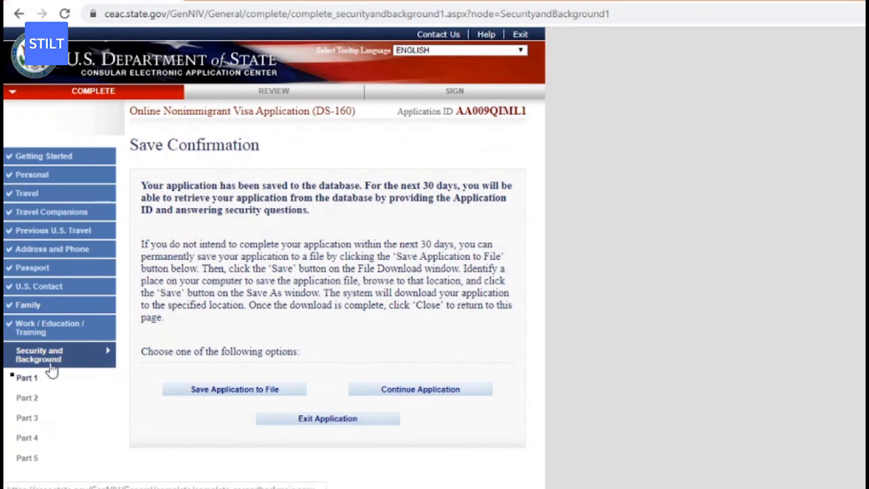
On Part 2, answer No to the arrest/conviction and controlled substances questions.
{"action": "left_click", "coordinate": [41, 401]}
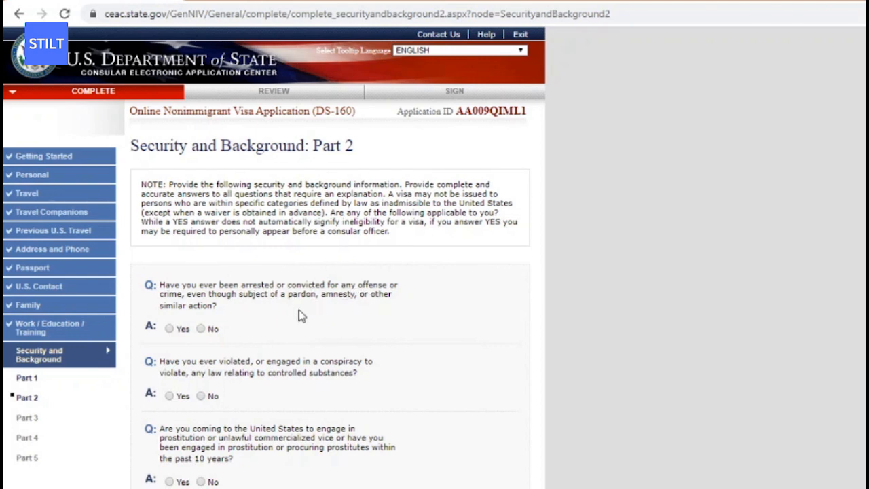
{"action": "left_click", "coordinate": [201, 328]}
{"action": "scroll", "coordinate": [724, 209], "scroll_direction": "down", "scroll_amount": 1}
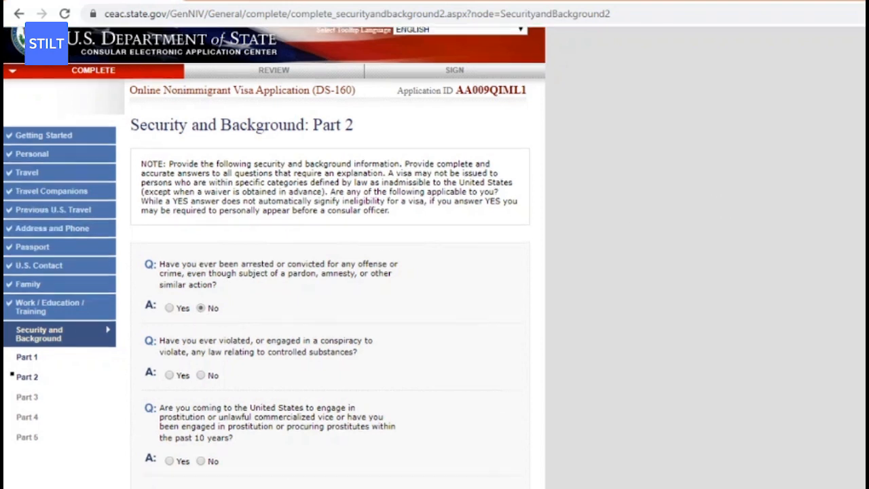
{"action": "scroll", "coordinate": [821, 213], "scroll_direction": "down", "scroll_amount": 1}
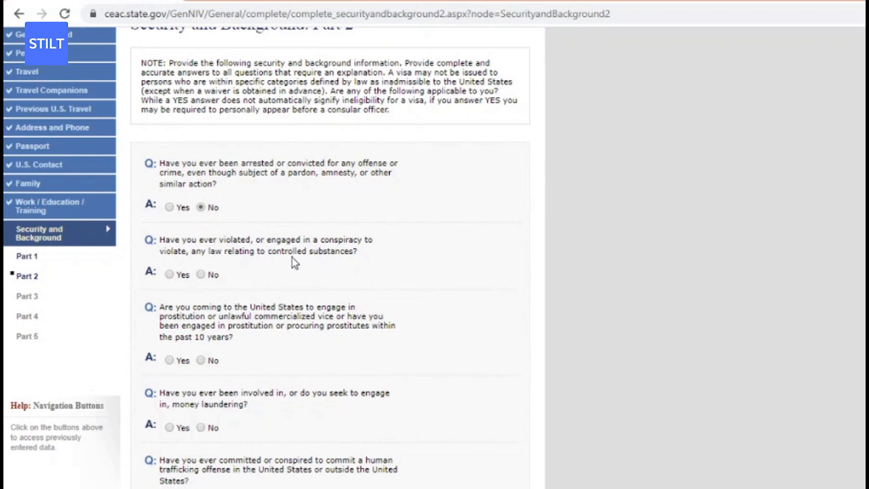
{"action": "left_click", "coordinate": [203, 277]}
Answer No to money laundering and the three human trafficking questions, then save Part 2.
{"action": "scroll", "coordinate": [333, 258], "scroll_direction": "down", "scroll_amount": 1}
{"action": "scroll", "coordinate": [333, 257], "scroll_direction": "down", "scroll_amount": 5}
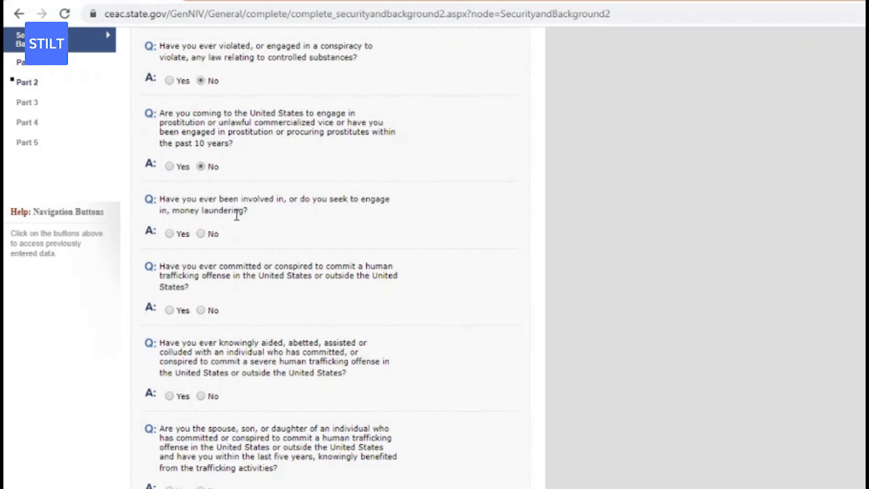
{"action": "left_click", "coordinate": [201, 233]}
{"action": "left_click", "coordinate": [200, 311]}
{"action": "left_click", "coordinate": [201, 396]}
{"action": "scroll", "coordinate": [321, 271], "scroll_direction": "down", "scroll_amount": 2}
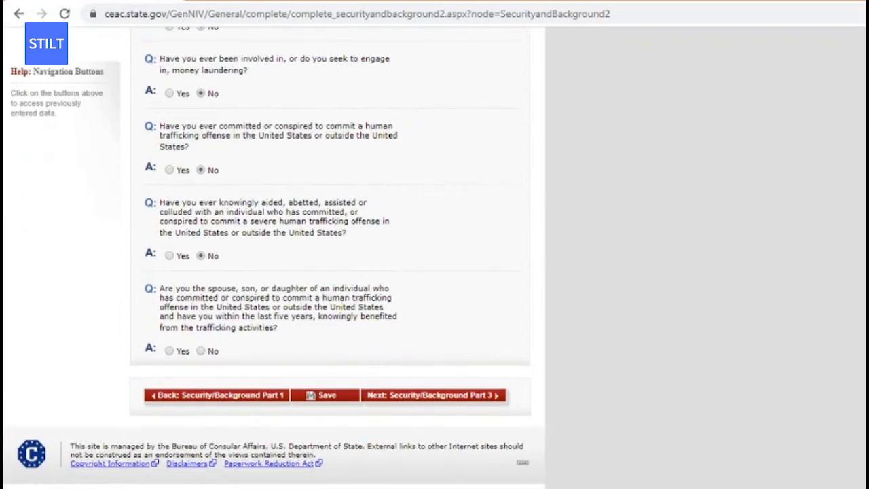
{"action": "left_click", "coordinate": [201, 350]}
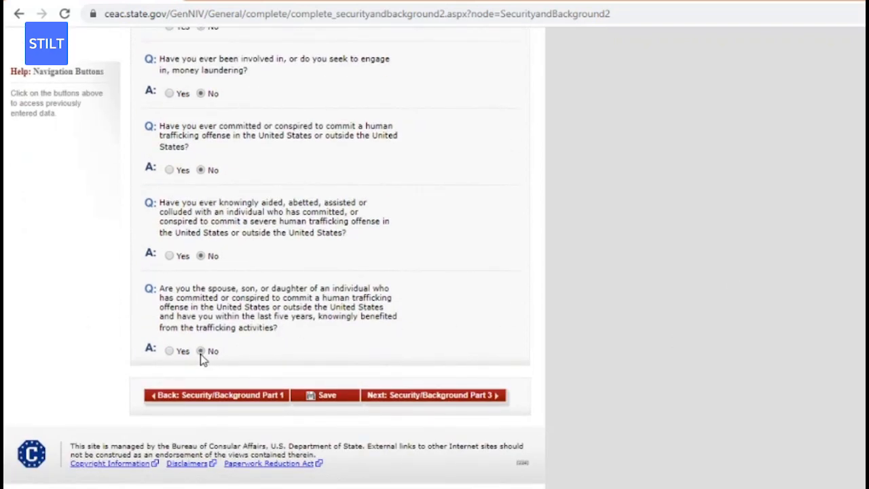
{"action": "left_click", "coordinate": [325, 399]}
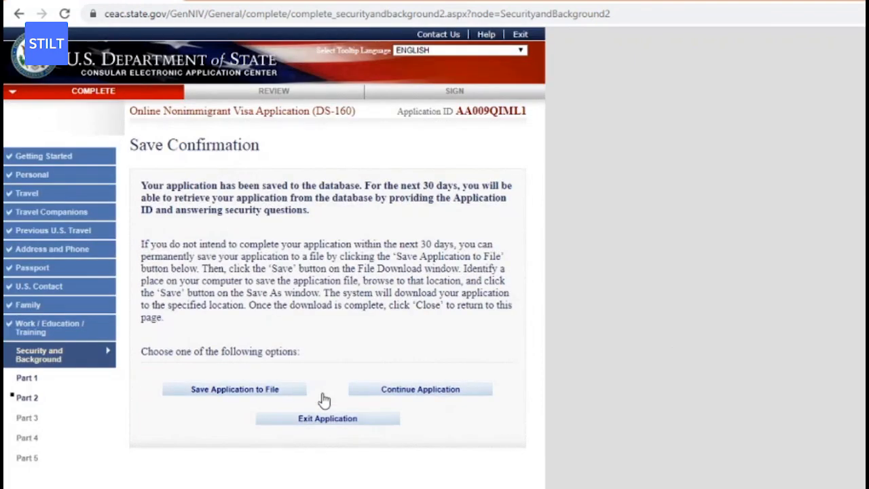
{"action": "left_click", "coordinate": [34, 422]}
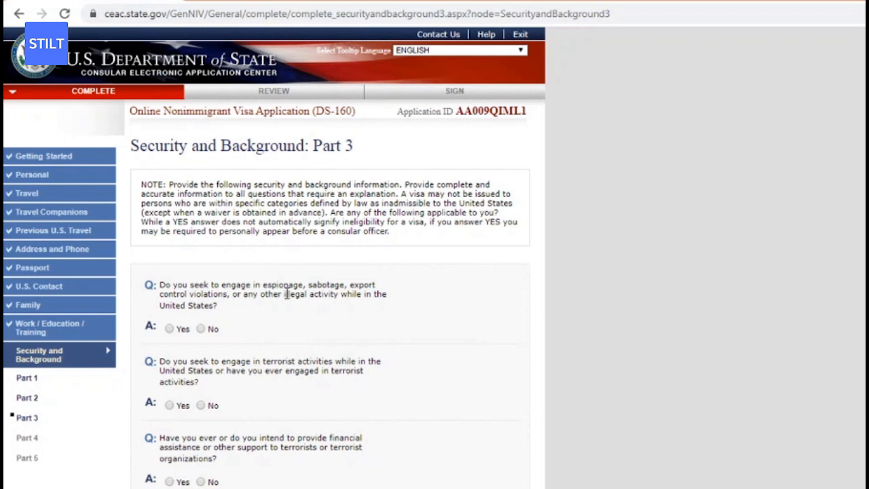
Answer No to espionage, the four terrorism questions, genocide and torture on Part 3.
{"action": "left_click", "coordinate": [200, 329]}
{"action": "left_click", "coordinate": [201, 405]}
{"action": "scroll", "coordinate": [495, 335], "scroll_direction": "down", "scroll_amount": 2}
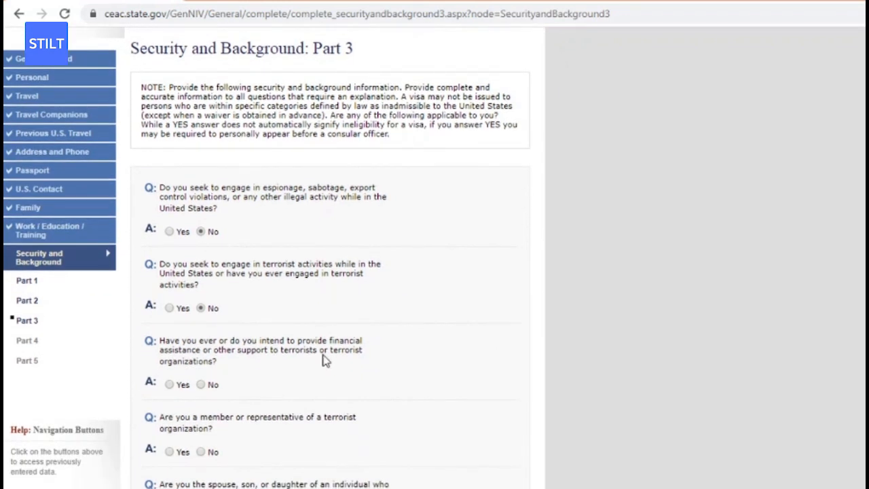
{"action": "left_click", "coordinate": [201, 384]}
{"action": "left_click", "coordinate": [201, 451]}
{"action": "scroll", "coordinate": [398, 279], "scroll_direction": "down", "scroll_amount": 3}
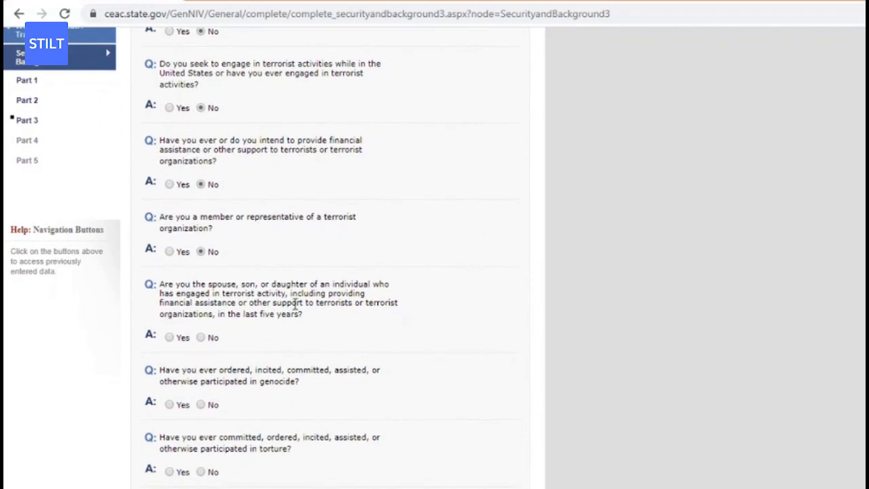
{"action": "left_click", "coordinate": [201, 338]}
{"action": "left_click", "coordinate": [201, 404]}
{"action": "left_click", "coordinate": [201, 472]}
Answer No to extrajudicial killings and population control, then save Part 3.
{"action": "scroll", "coordinate": [758, 306], "scroll_direction": "down", "scroll_amount": 2}
{"action": "scroll", "coordinate": [757, 307], "scroll_direction": "down", "scroll_amount": 2}
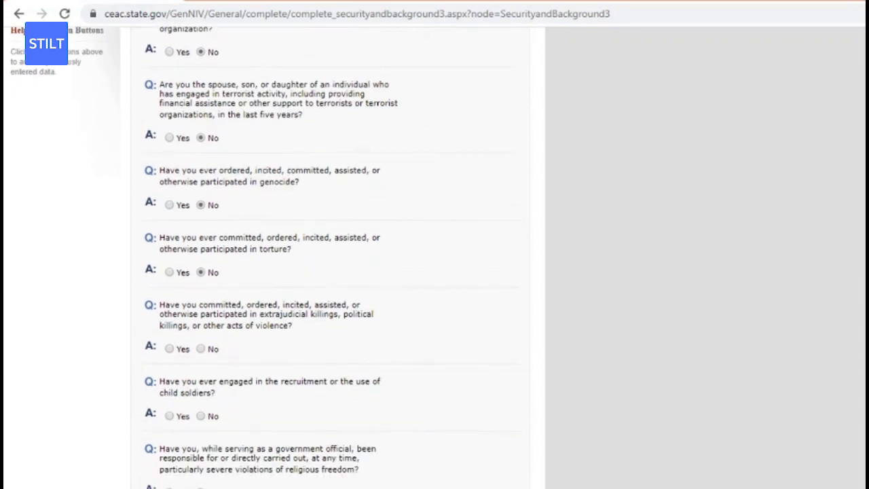
{"action": "scroll", "coordinate": [653, 295], "scroll_direction": "down", "scroll_amount": 2}
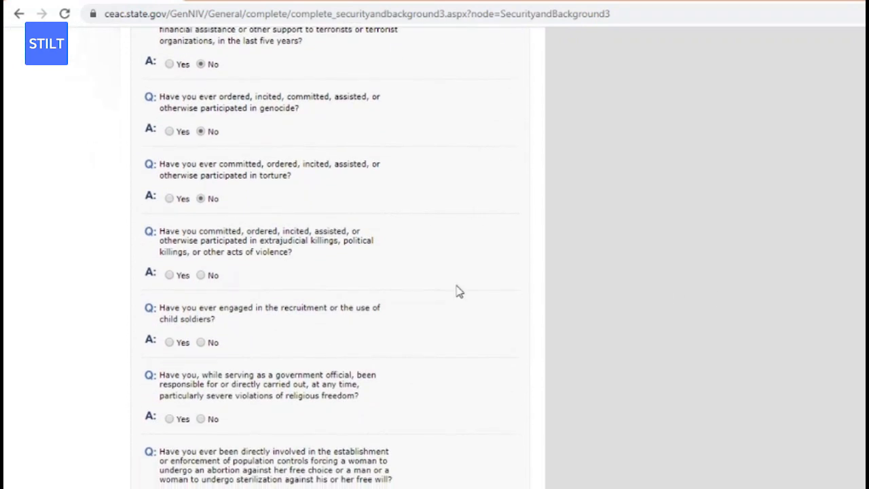
{"action": "left_click", "coordinate": [201, 275]}
{"action": "scroll", "coordinate": [857, 326], "scroll_direction": "down", "scroll_amount": 2}
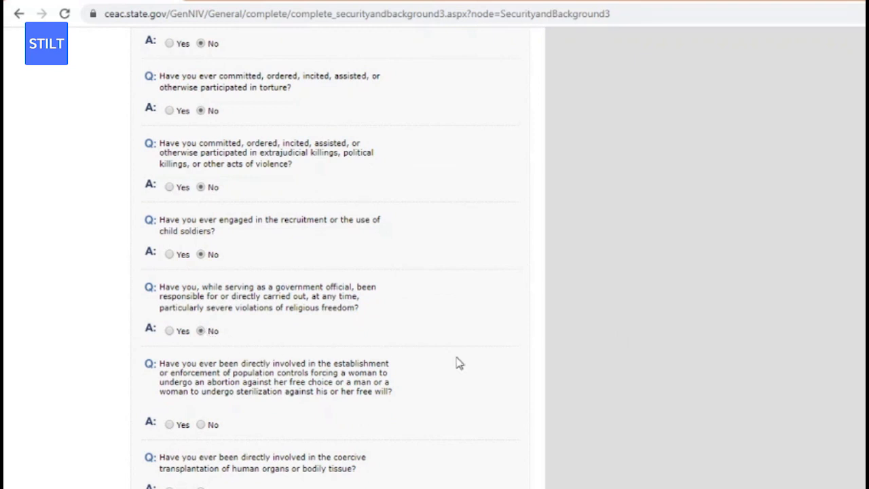
{"action": "scroll", "coordinate": [774, 344], "scroll_direction": "down", "scroll_amount": 3}
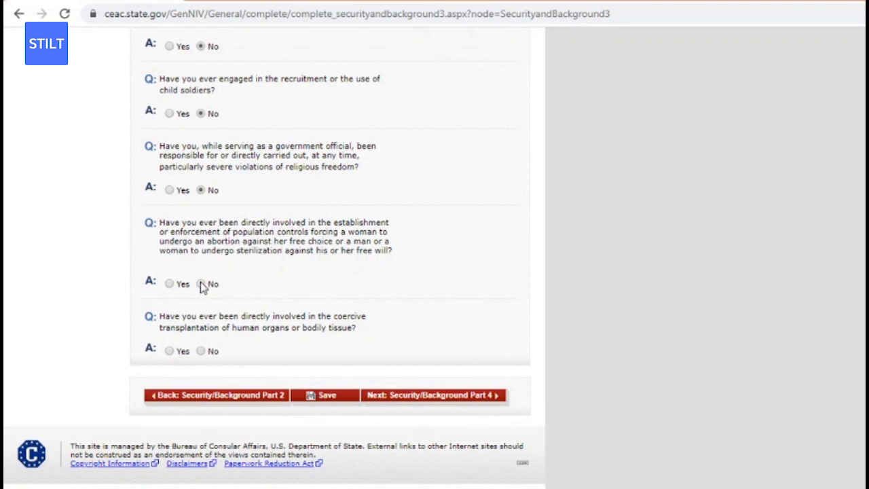
{"action": "left_click", "coordinate": [201, 283]}
{"action": "left_click", "coordinate": [335, 403]}
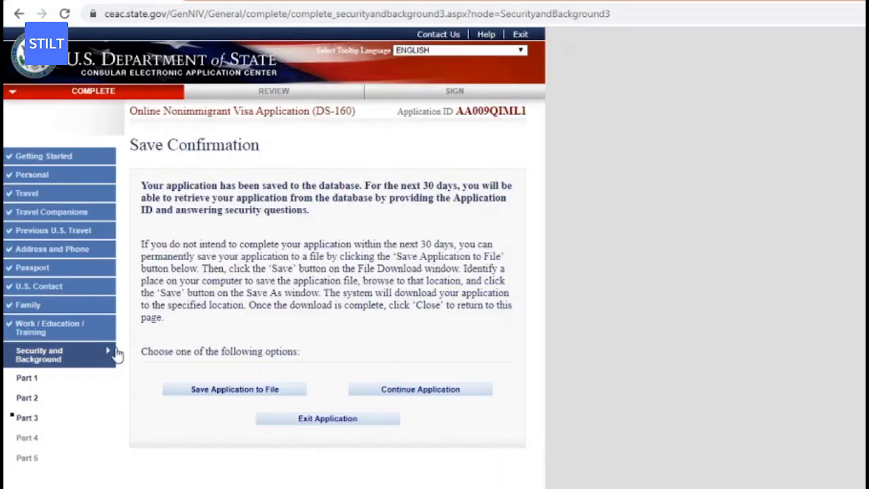
Answer No to the Part 4 visa fraud and deportation questions and save while moving to Part 5.
{"action": "left_click", "coordinate": [32, 439]}
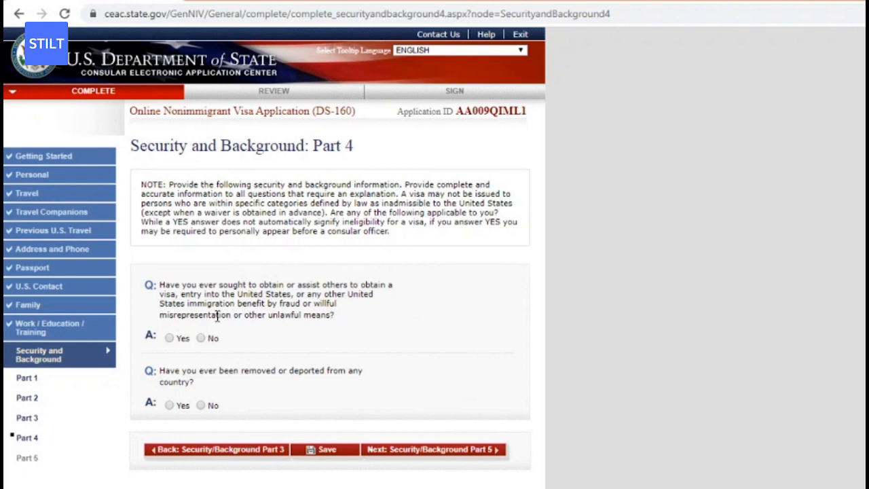
{"action": "left_click", "coordinate": [202, 339]}
{"action": "left_click", "coordinate": [200, 406]}
{"action": "left_click", "coordinate": [26, 459]}
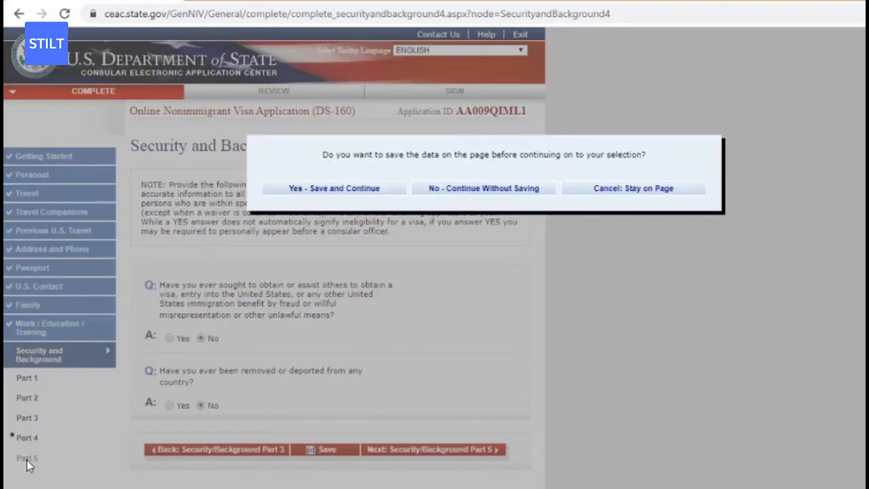
{"action": "left_click", "coordinate": [363, 194]}
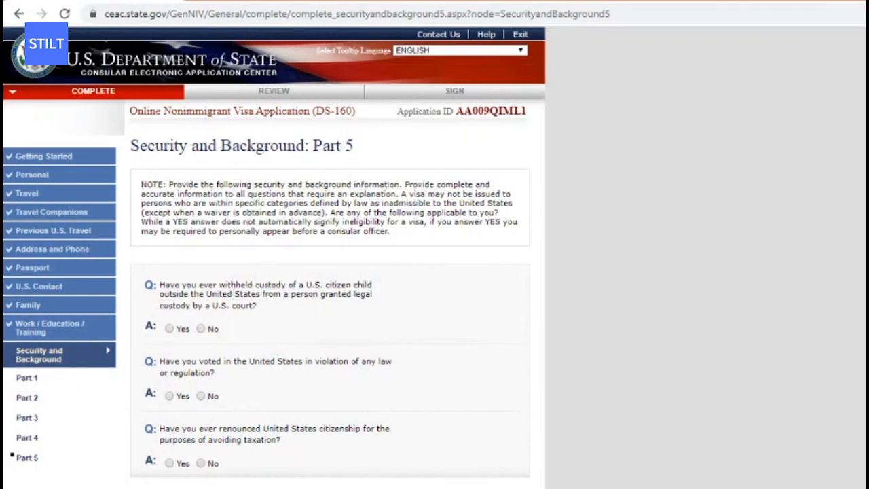
Answer No to child custody, illegal voting and renouncing citizenship for taxes, then save Part 5.
{"action": "scroll", "coordinate": [284, 292], "scroll_direction": "down", "scroll_amount": 2}
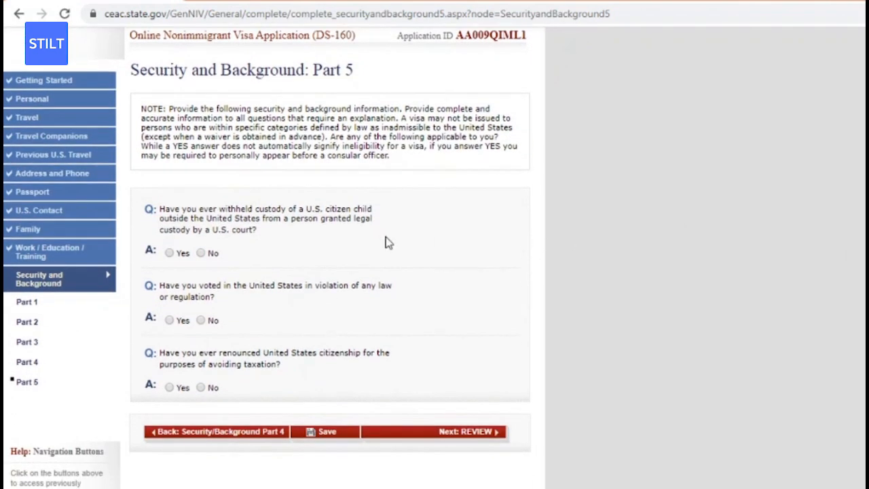
{"action": "left_click", "coordinate": [201, 253]}
{"action": "left_click", "coordinate": [201, 321]}
{"action": "left_click", "coordinate": [201, 388]}
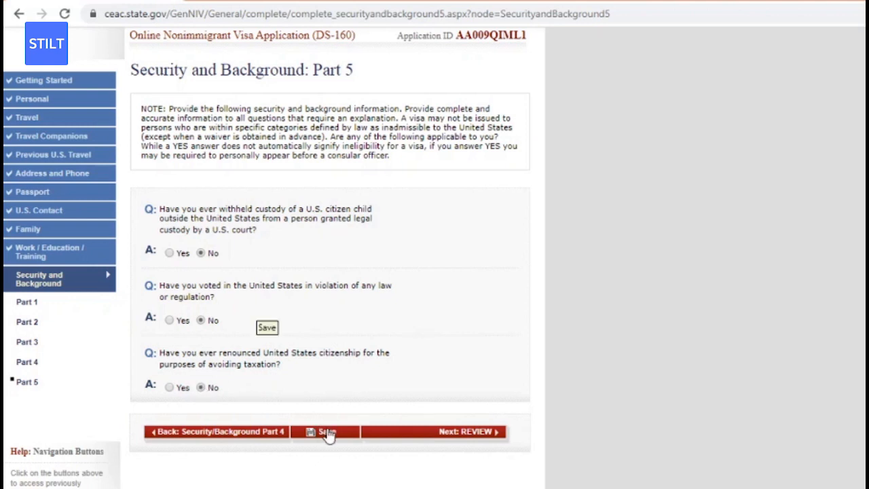
{"action": "left_click", "coordinate": [328, 432]}
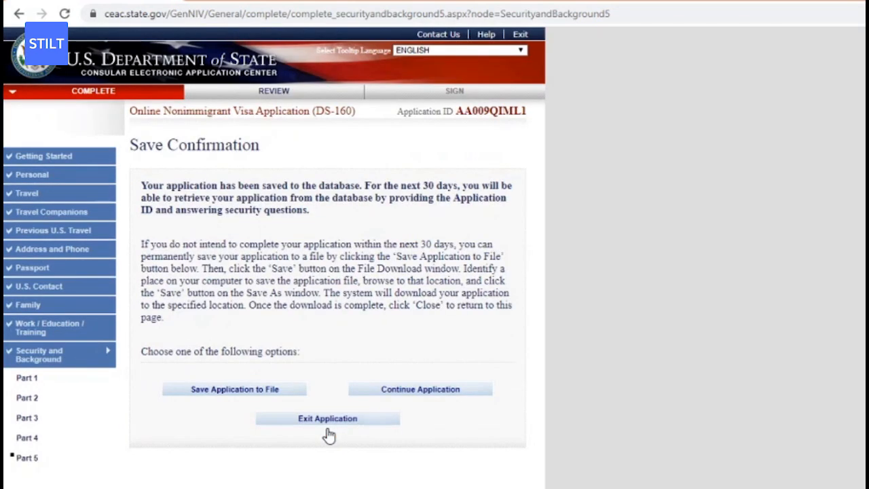
Continue the application from the Save Confirmation page and proceed to the Review tab.
{"action": "scroll", "coordinate": [726, 269], "scroll_direction": "down", "scroll_amount": 3}
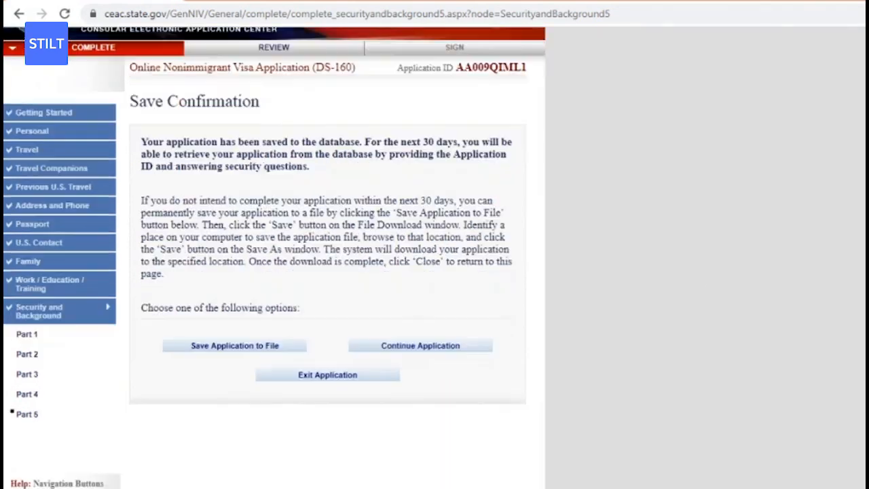
{"action": "scroll", "coordinate": [727, 270], "scroll_direction": "down", "scroll_amount": 1}
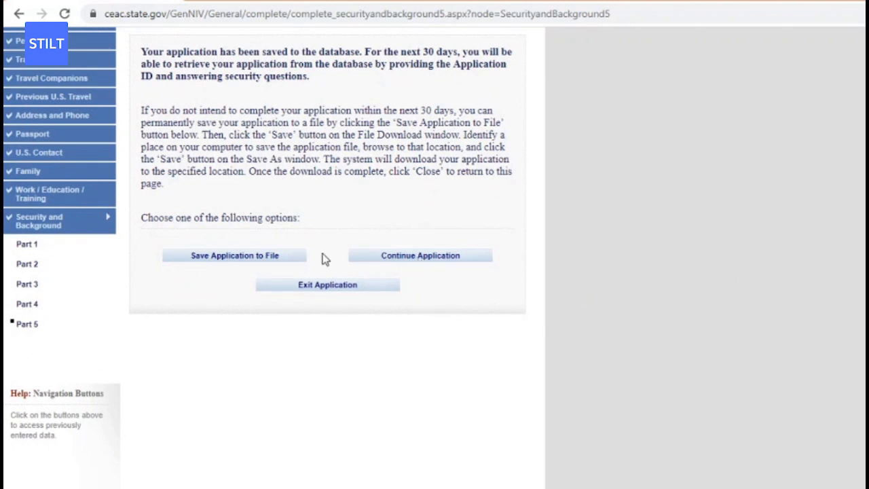
{"action": "left_click", "coordinate": [386, 264]}
{"action": "scroll", "coordinate": [326, 244], "scroll_direction": "down", "scroll_amount": 5}
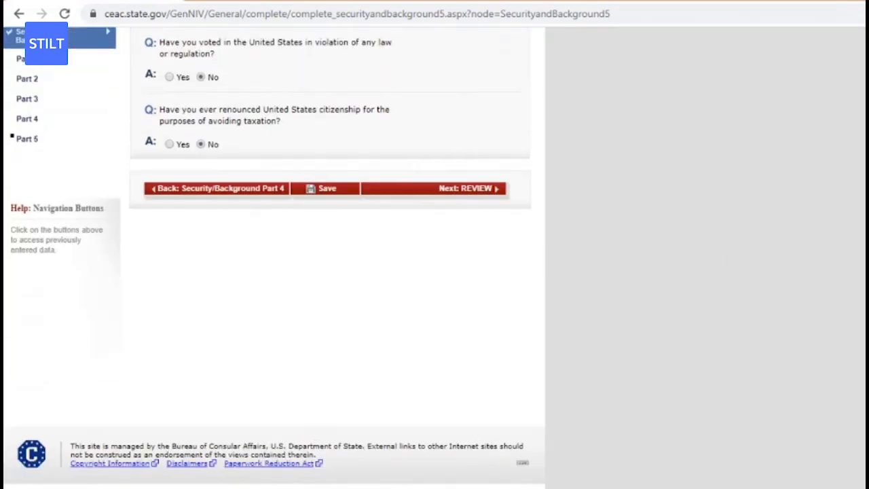
{"action": "left_click", "coordinate": [438, 194]}
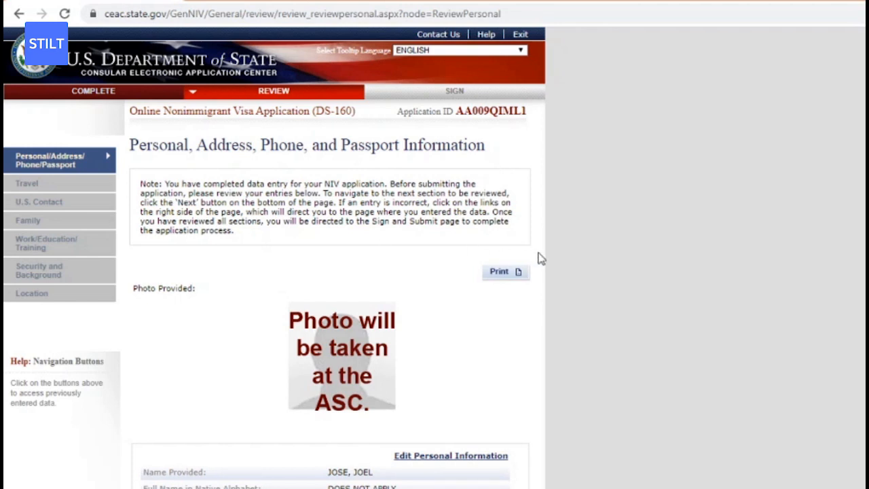
Scroll through the Personal, Address, Phone and Passport review entries, then go on to Travel.
{"action": "scroll", "coordinate": [333, 271], "scroll_direction": "down", "scroll_amount": 4}
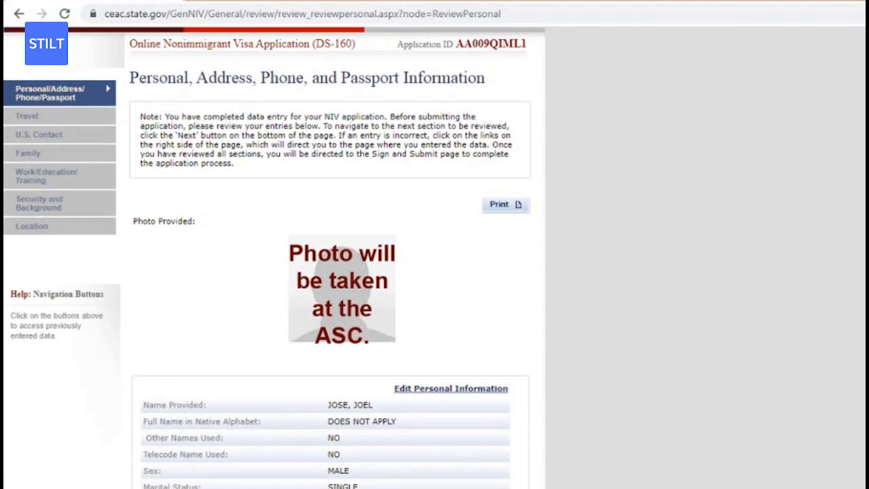
{"action": "scroll", "coordinate": [577, 213], "scroll_direction": "up", "scroll_amount": 1}
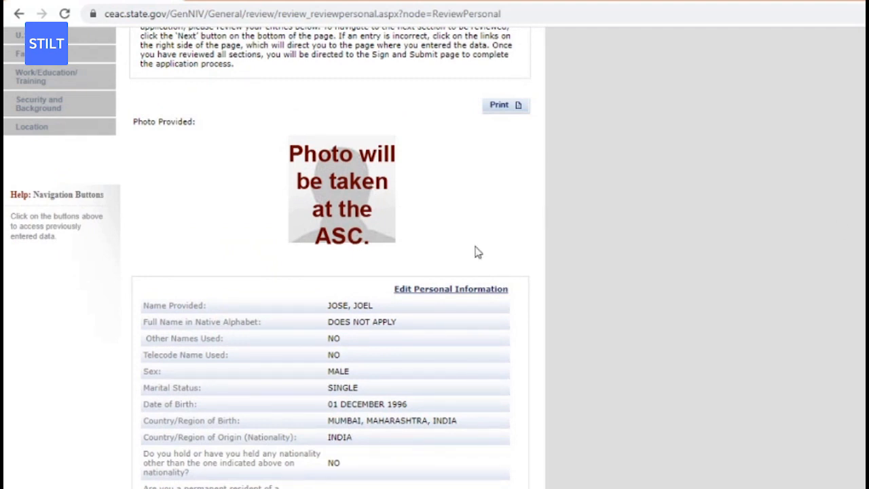
{"action": "scroll", "coordinate": [274, 257], "scroll_direction": "up", "scroll_amount": 2}
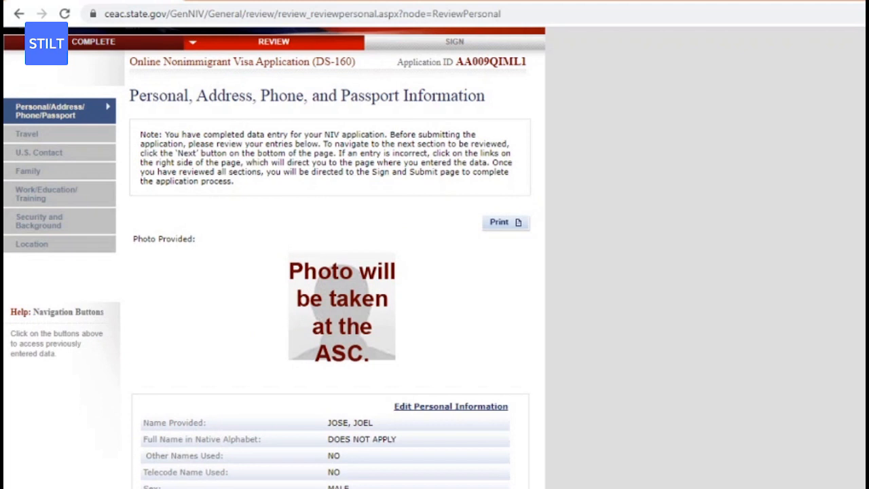
{"action": "scroll", "coordinate": [591, 147], "scroll_direction": "down", "scroll_amount": 1}
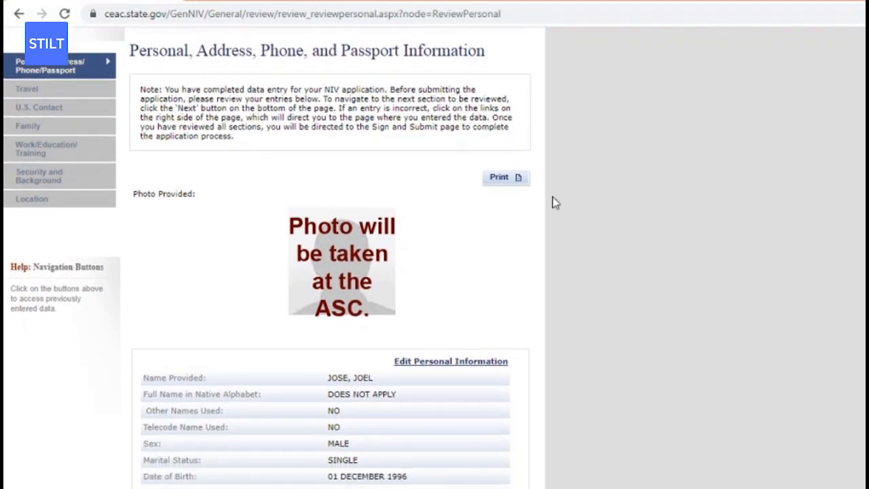
{"action": "scroll", "coordinate": [555, 203], "scroll_direction": "down", "scroll_amount": 9}
{"action": "scroll", "coordinate": [554, 202], "scroll_direction": "down", "scroll_amount": 3}
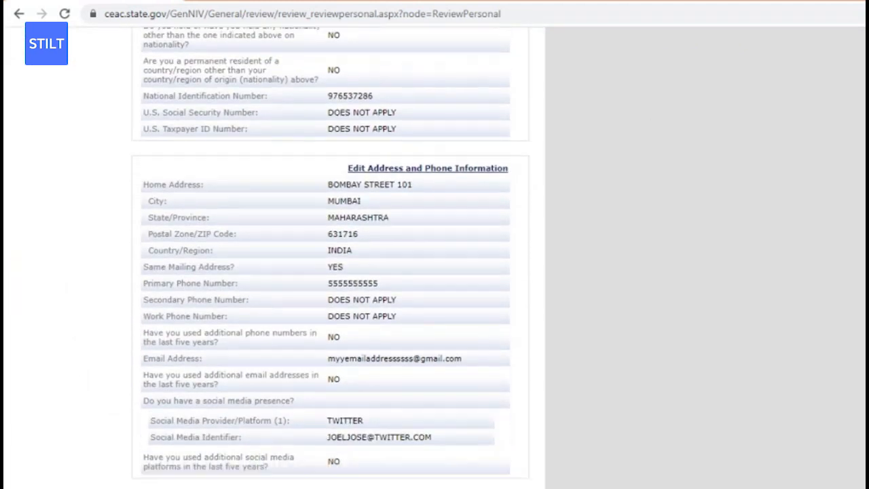
{"action": "scroll", "coordinate": [274, 258], "scroll_direction": "down", "scroll_amount": 3}
{"action": "scroll", "coordinate": [275, 258], "scroll_direction": "down", "scroll_amount": 2}
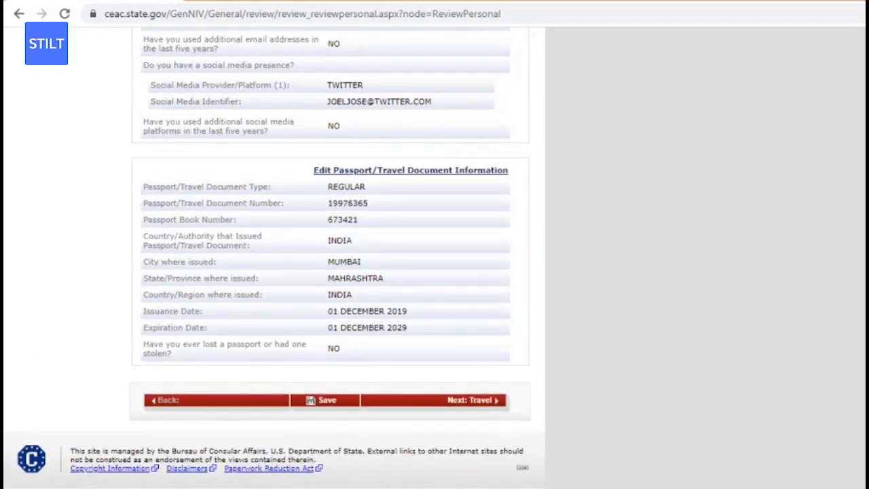
{"action": "scroll", "coordinate": [330, 258], "scroll_direction": "up", "scroll_amount": 15}
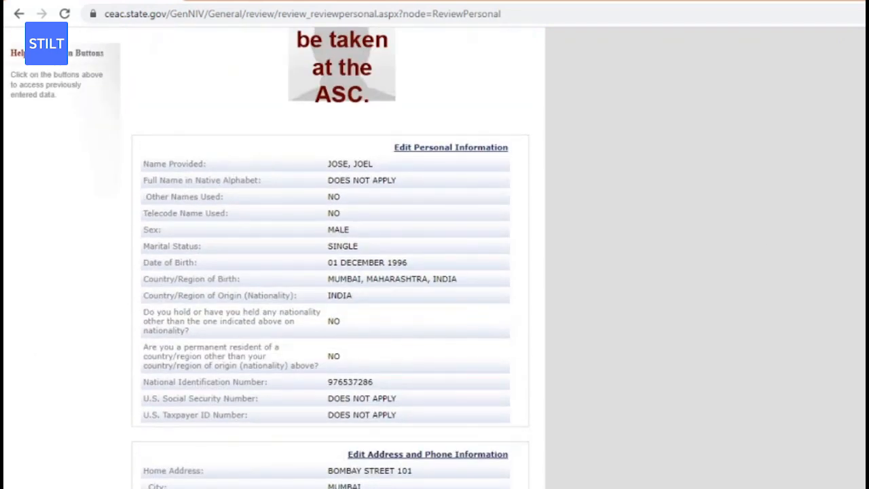
{"action": "scroll", "coordinate": [274, 258], "scroll_direction": "up", "scroll_amount": 1}
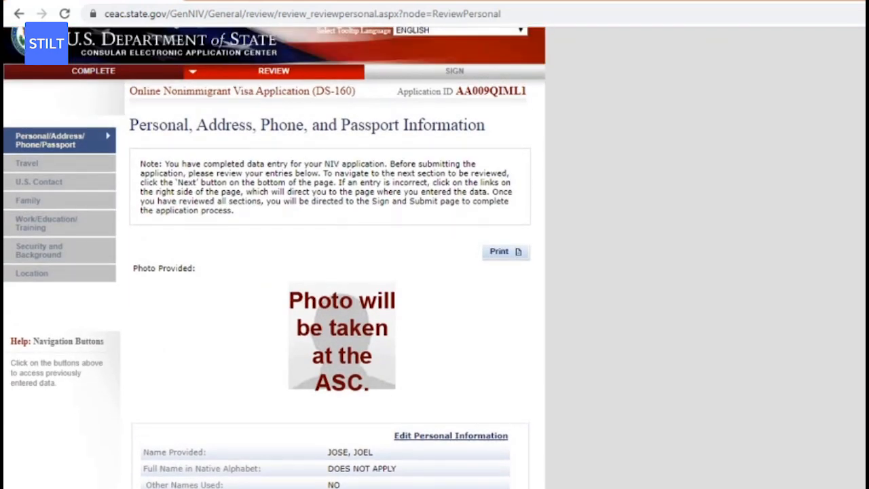
{"action": "scroll", "coordinate": [274, 258], "scroll_direction": "down", "scroll_amount": 3}
{"action": "scroll", "coordinate": [274, 258], "scroll_direction": "up", "scroll_amount": 3}
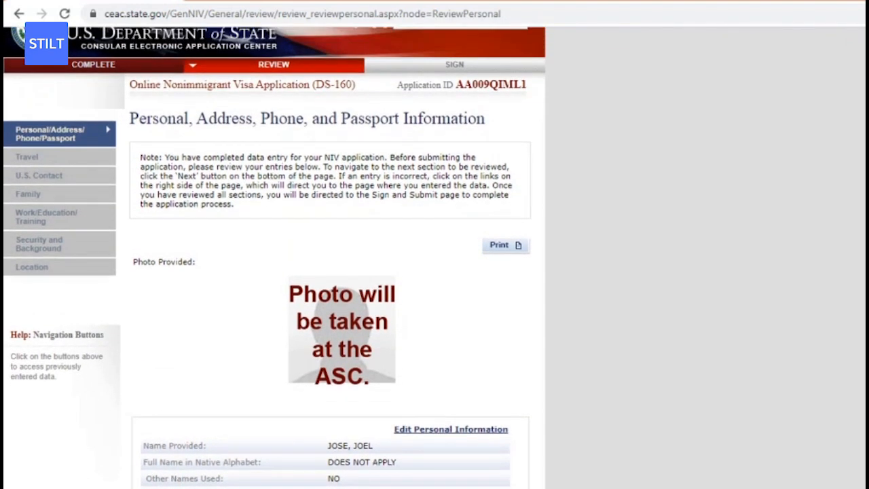
{"action": "scroll", "coordinate": [274, 258], "scroll_direction": "up", "scroll_amount": 1}
{"action": "scroll", "coordinate": [275, 257], "scroll_direction": "down", "scroll_amount": 8}
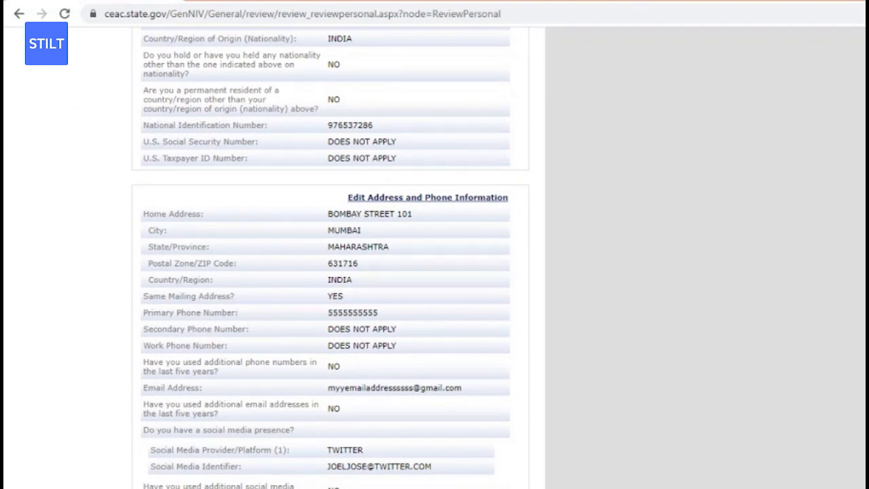
{"action": "scroll", "coordinate": [274, 258], "scroll_direction": "down", "scroll_amount": 5}
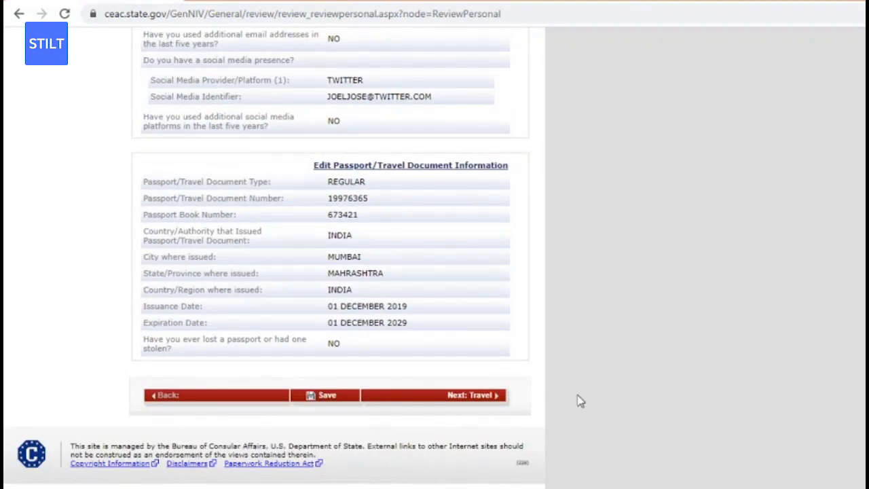
{"action": "left_click", "coordinate": [468, 400]}
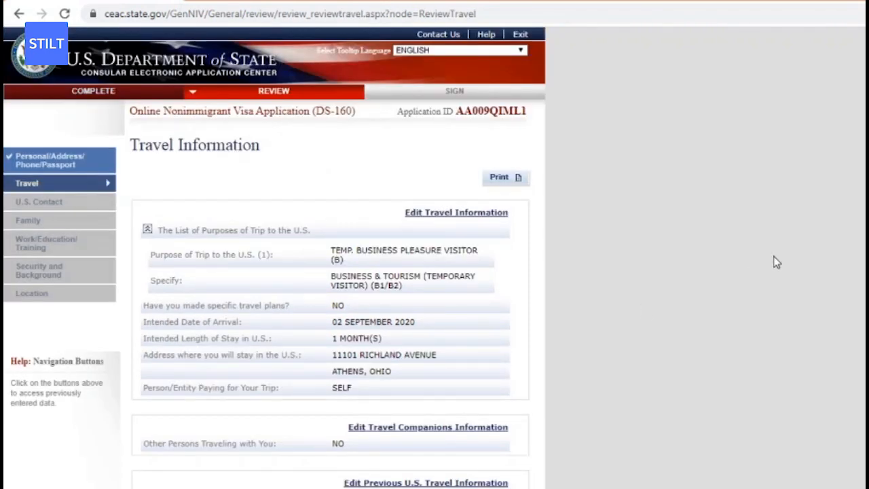
Scroll through the Travel Information review, then select Location in the left navigation.
{"action": "scroll", "coordinate": [777, 262], "scroll_direction": "down", "scroll_amount": 2}
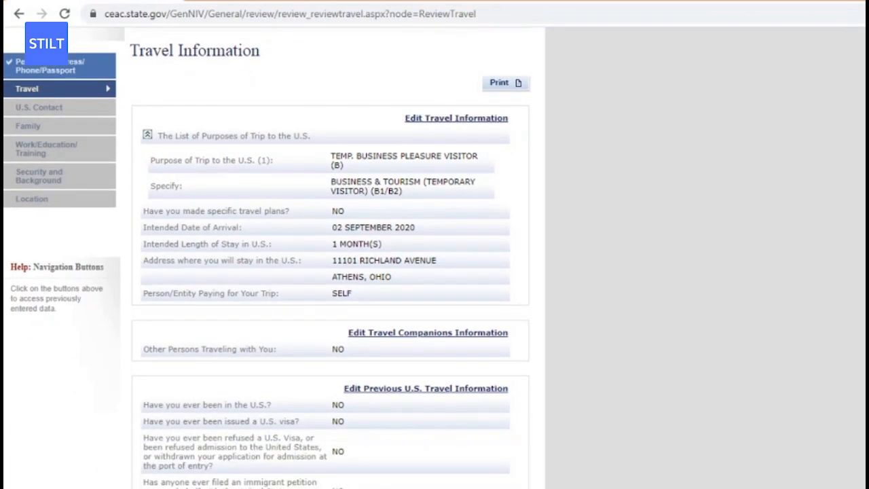
{"action": "scroll", "coordinate": [274, 257], "scroll_direction": "down", "scroll_amount": 1}
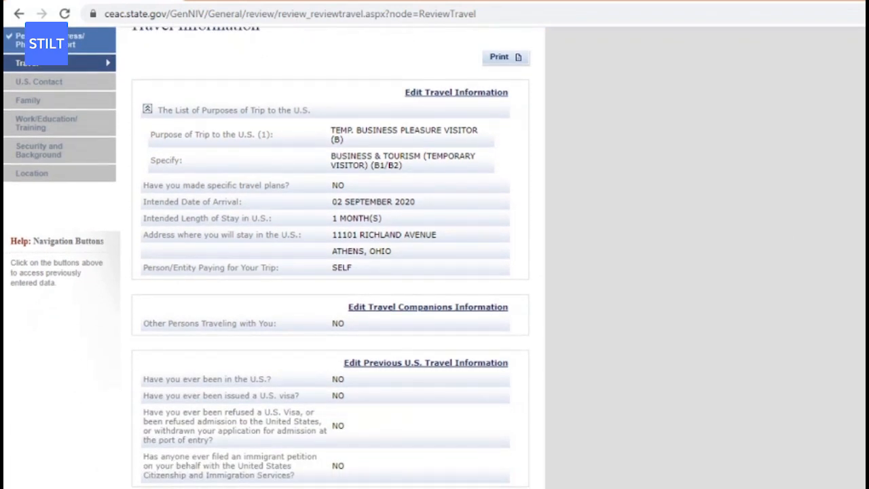
{"action": "scroll", "coordinate": [333, 258], "scroll_direction": "down", "scroll_amount": 3}
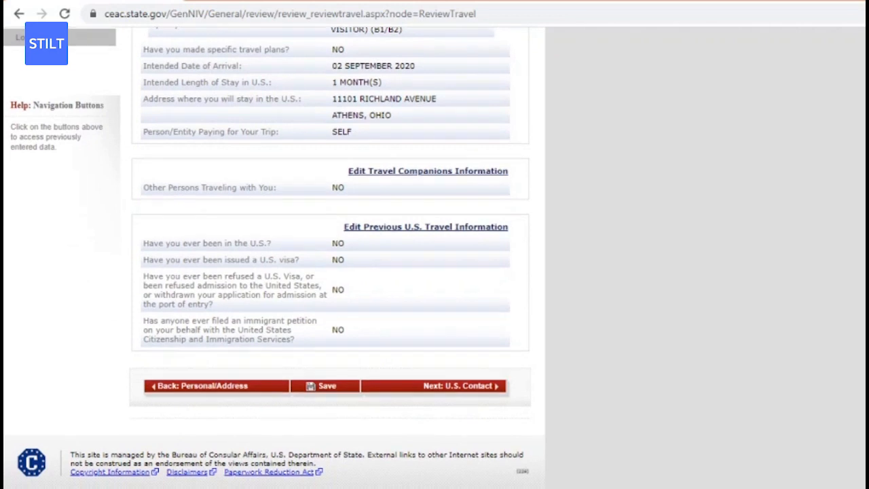
{"action": "scroll", "coordinate": [547, 351], "scroll_direction": "down", "scroll_amount": 1}
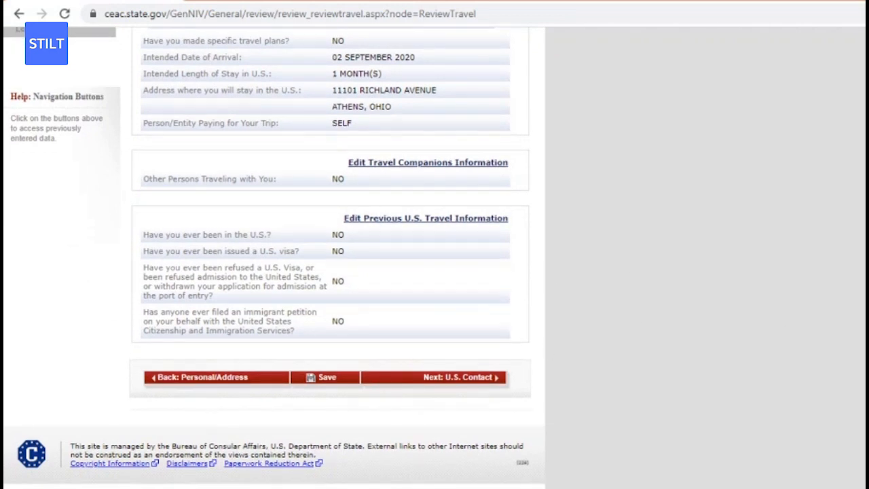
{"action": "scroll", "coordinate": [798, 265], "scroll_direction": "up", "scroll_amount": 6}
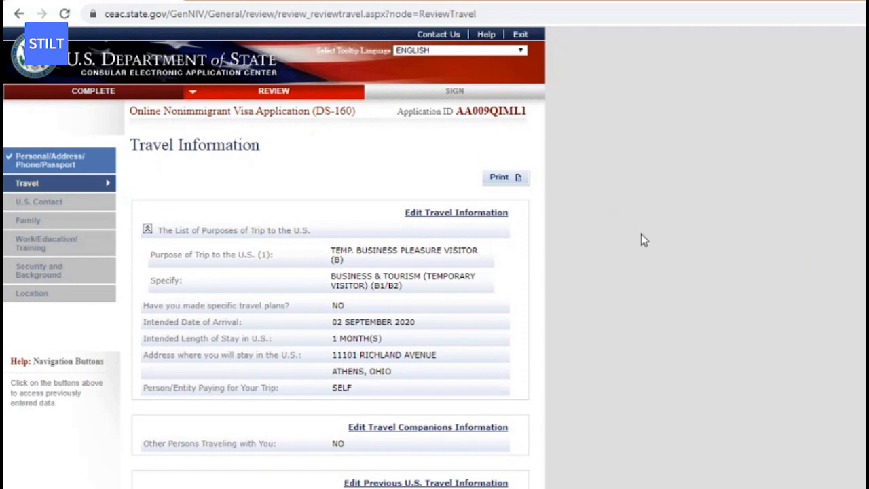
{"action": "left_click", "coordinate": [36, 297]}
Return to form filling via the COMPLETE tab and reopen the Security and Background section.
{"action": "double_click", "coordinate": [38, 298]}
{"action": "left_click", "coordinate": [80, 93]}
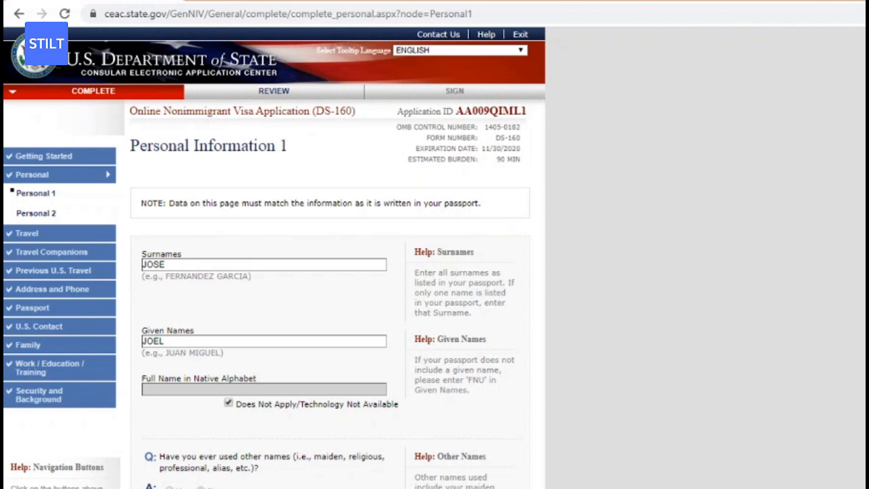
{"action": "scroll", "coordinate": [274, 258], "scroll_direction": "down", "scroll_amount": 2}
{"action": "scroll", "coordinate": [274, 258], "scroll_direction": "up", "scroll_amount": 2}
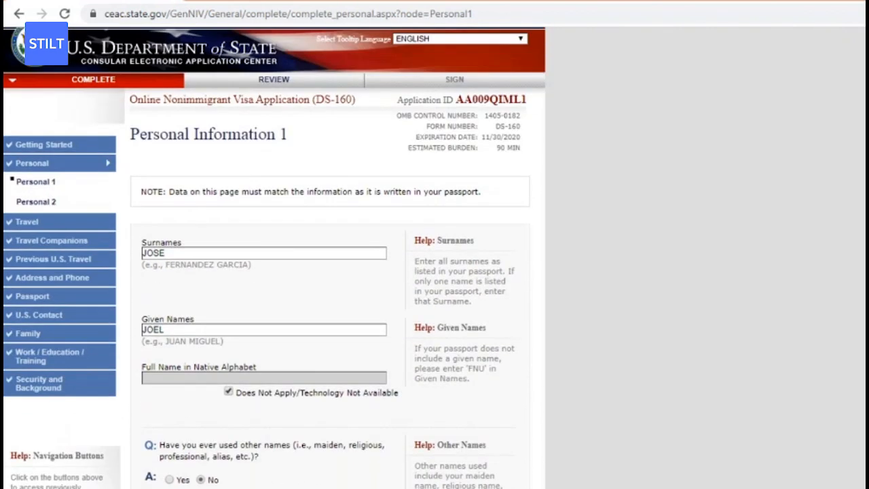
{"action": "scroll", "coordinate": [274, 258], "scroll_direction": "down", "scroll_amount": 1}
{"action": "left_click", "coordinate": [92, 338]}
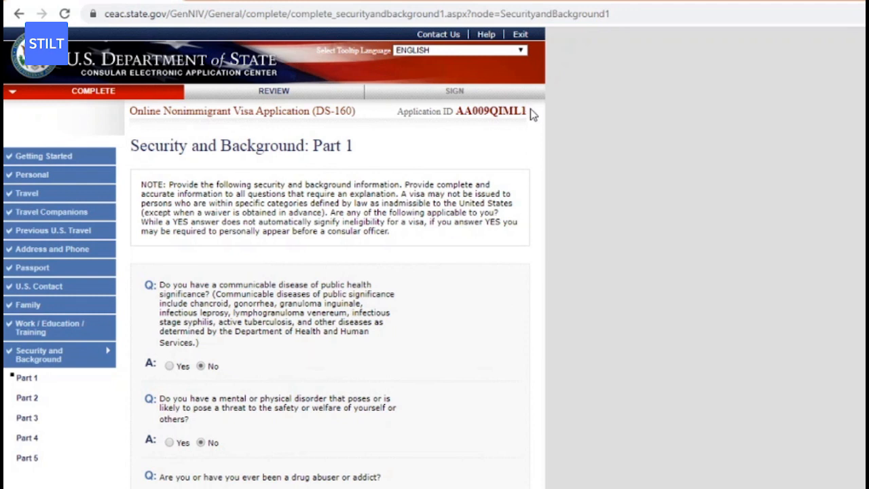
Highlight the Application ID at the top right of the page, then clear the selection.
{"action": "left_click_drag", "start_coordinate": [523, 111], "coordinate": [531, 113]}
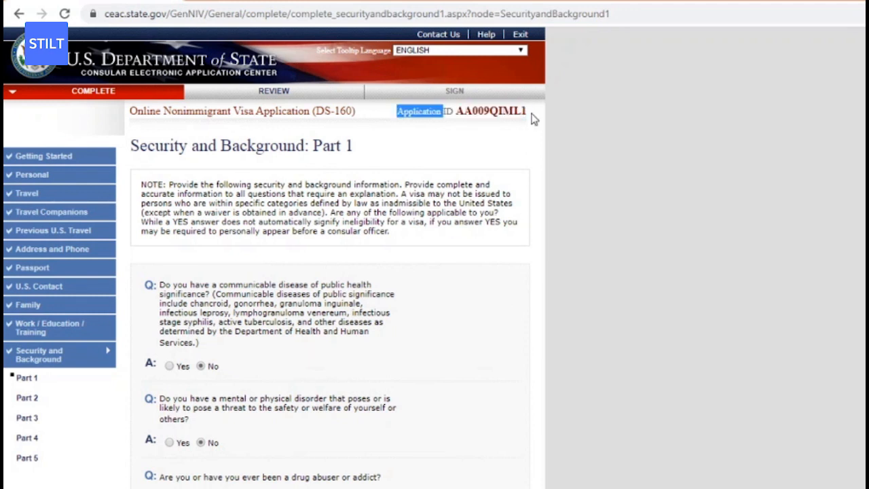
{"action": "triple_click", "coordinate": [531, 113]}
{"action": "left_click", "coordinate": [532, 118]}
{"action": "left_click_drag", "start_coordinate": [396, 112], "coordinate": [528, 113]}
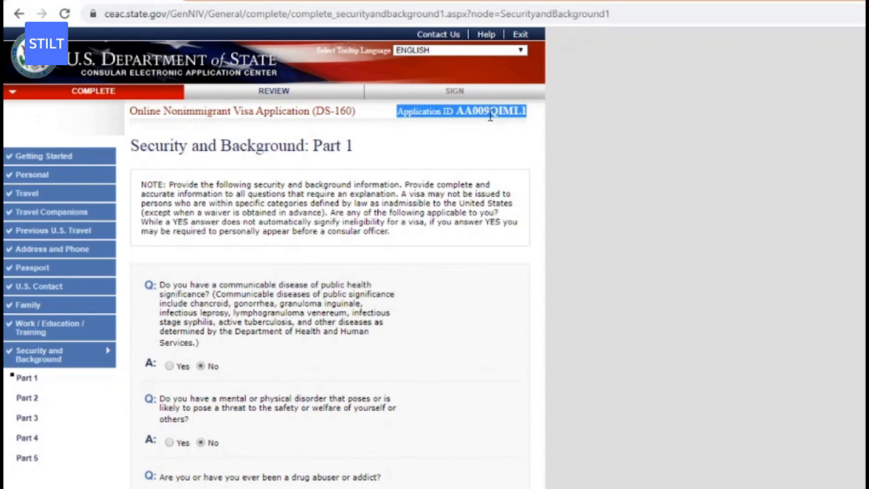
{"action": "left_click", "coordinate": [536, 199]}
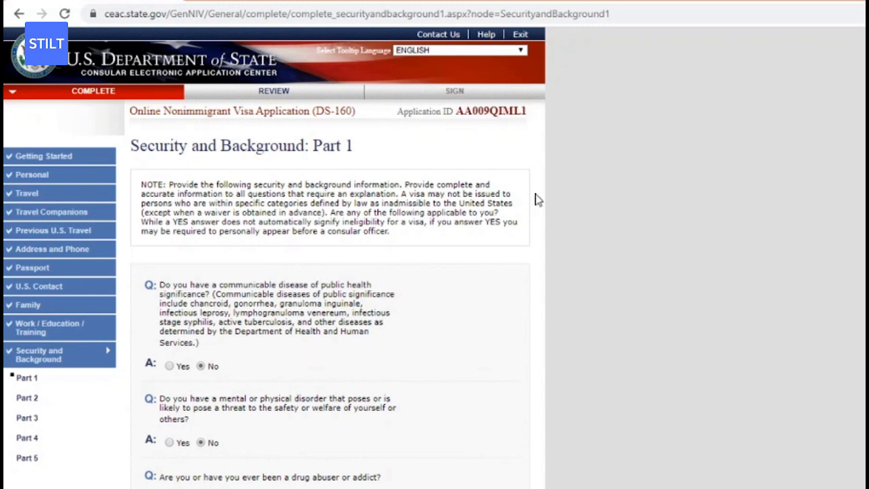